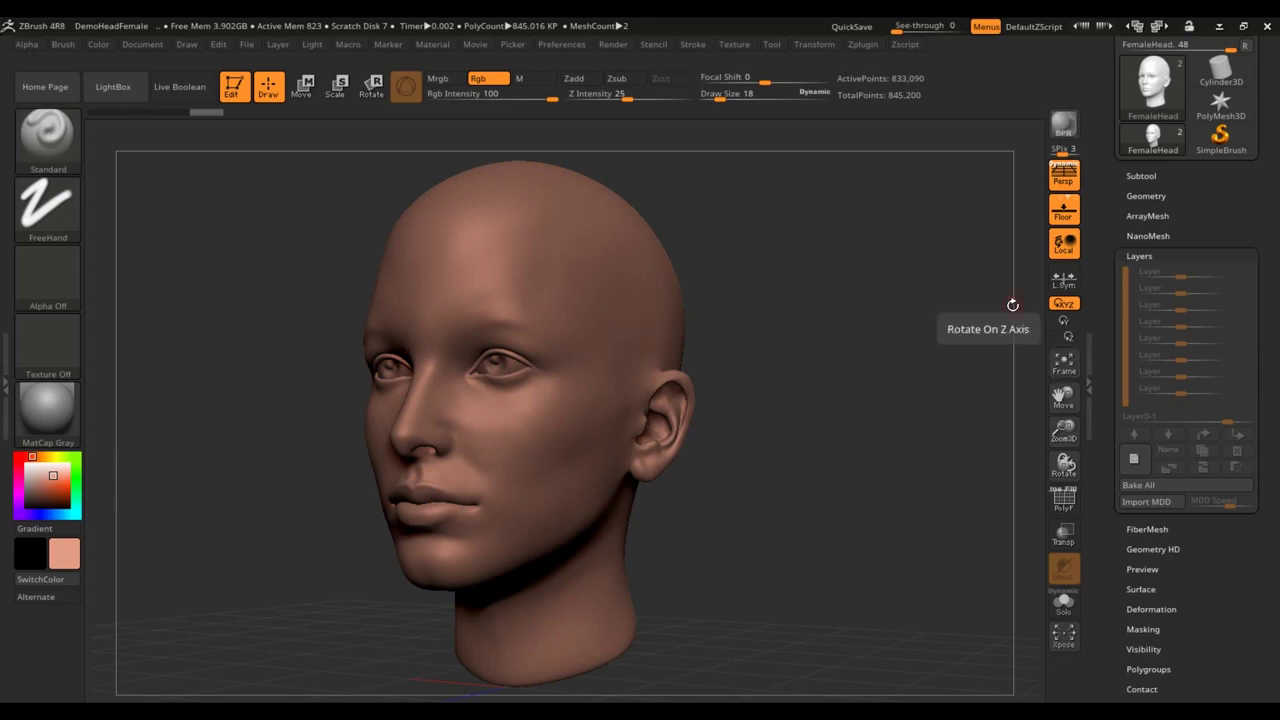
Fill the whole head object with the current skin colour.
{"action": "mouse_move", "coordinate": [717, 494]}
{"action": "left_mouse_down", "text": "alt"}
{"action": "mouse_move", "coordinate": [764, 466]}
{"action": "mouse_move", "coordinate": [766, 488]}
{"action": "left_mouse_up", "text": "alt"}
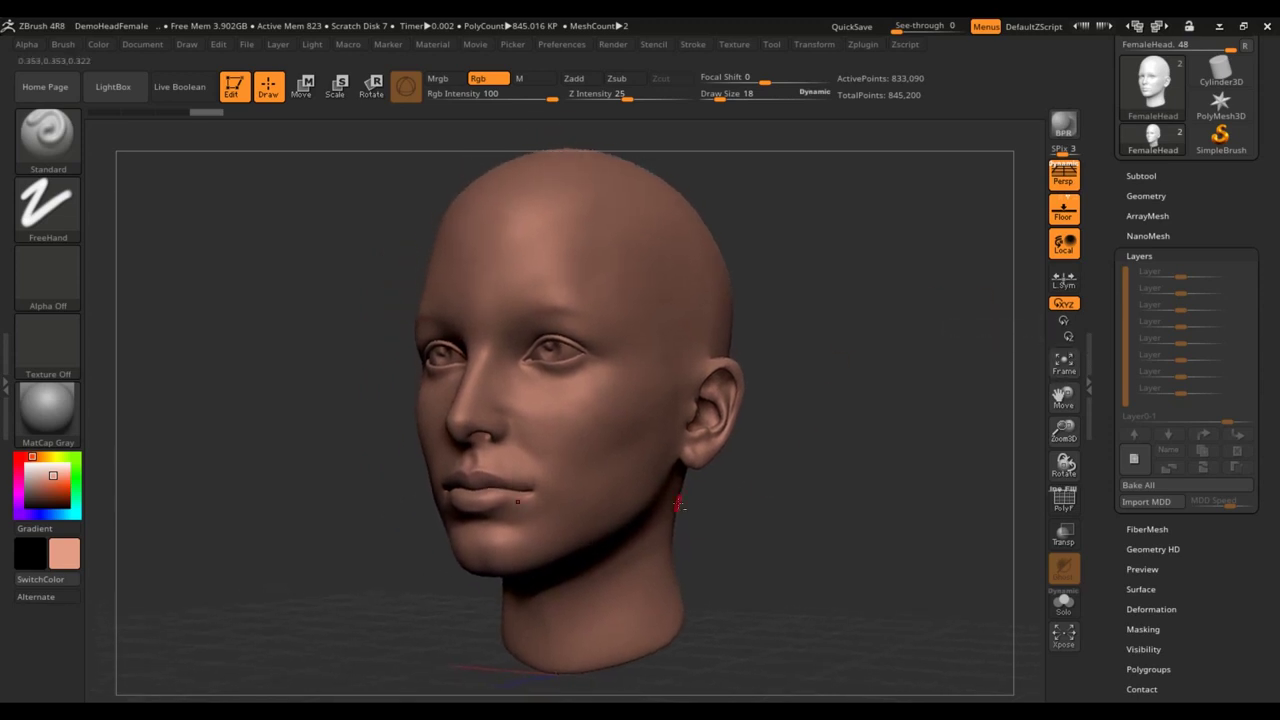
{"action": "right_click_drag", "start_coordinate": [616, 436], "coordinate": [683, 417], "text": "ctrl"}
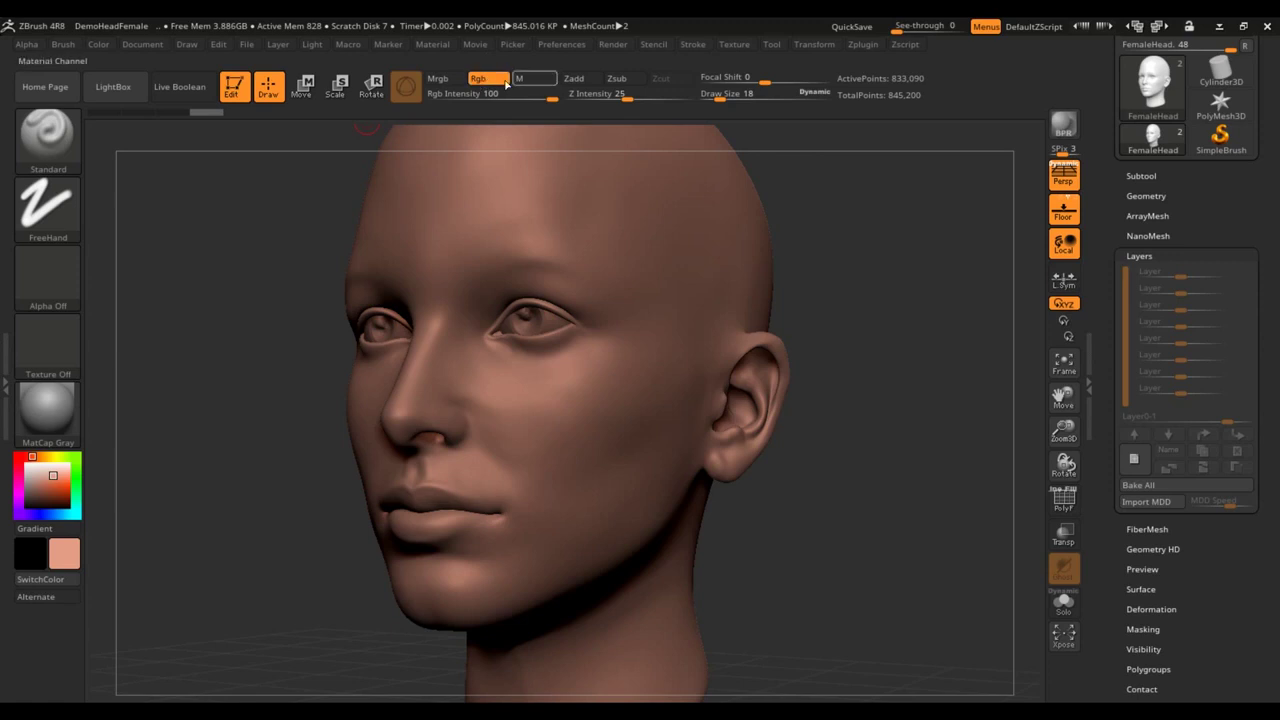
{"action": "left_click", "coordinate": [98, 44]}
{"action": "left_click", "coordinate": [160, 360]}
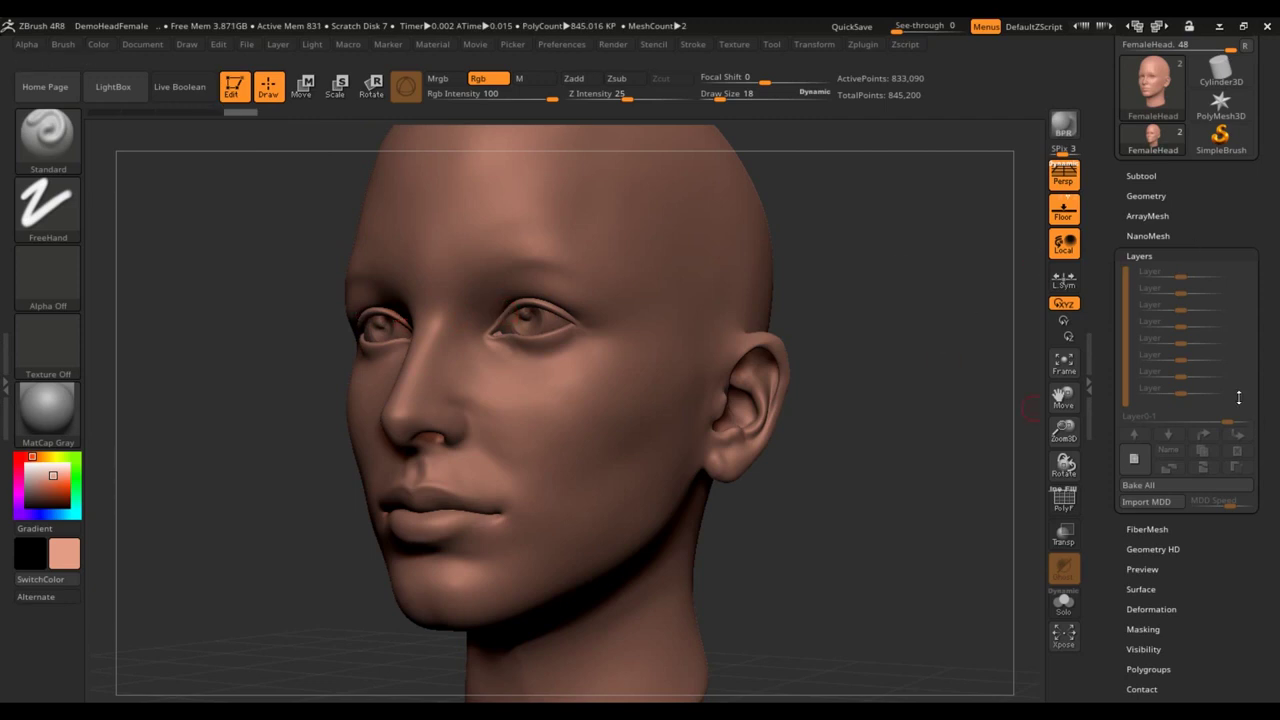
Add a new layer, choose a near-white colour and paint the entire head with it using a draw size of 433.
{"action": "left_click", "coordinate": [1133, 458]}
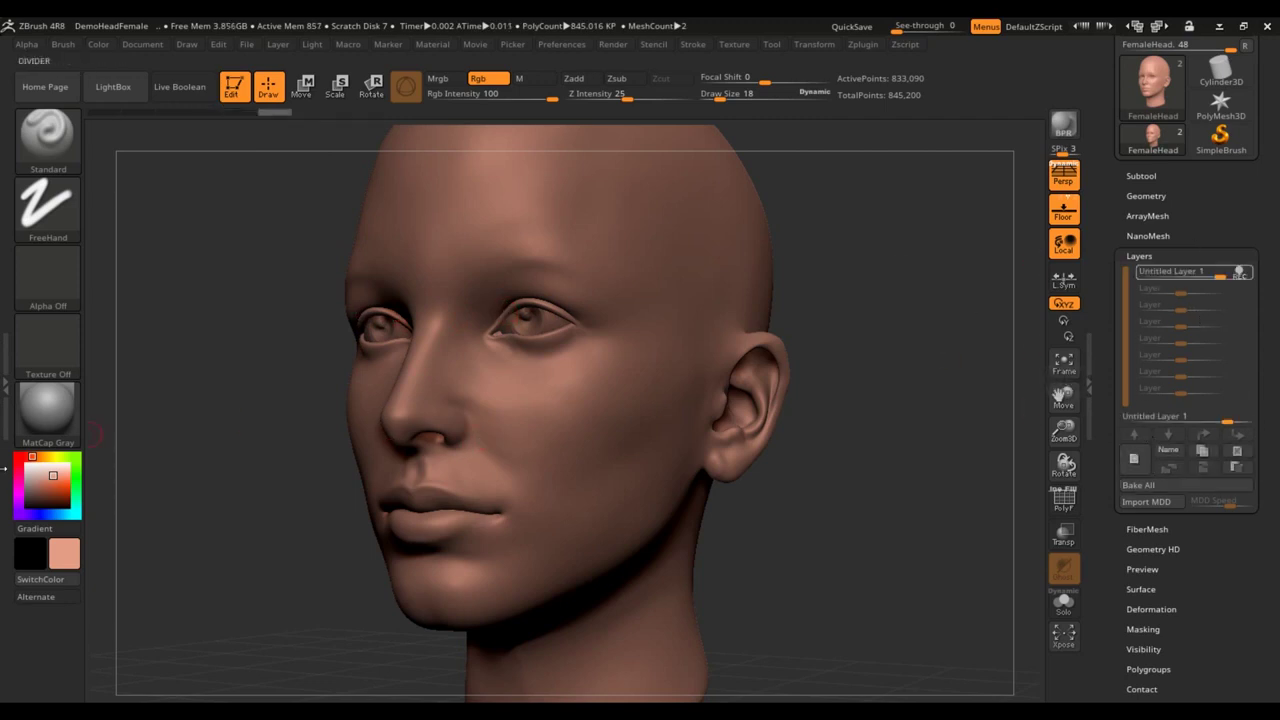
{"action": "left_click_drag", "start_coordinate": [50, 484], "coordinate": [31, 466]}
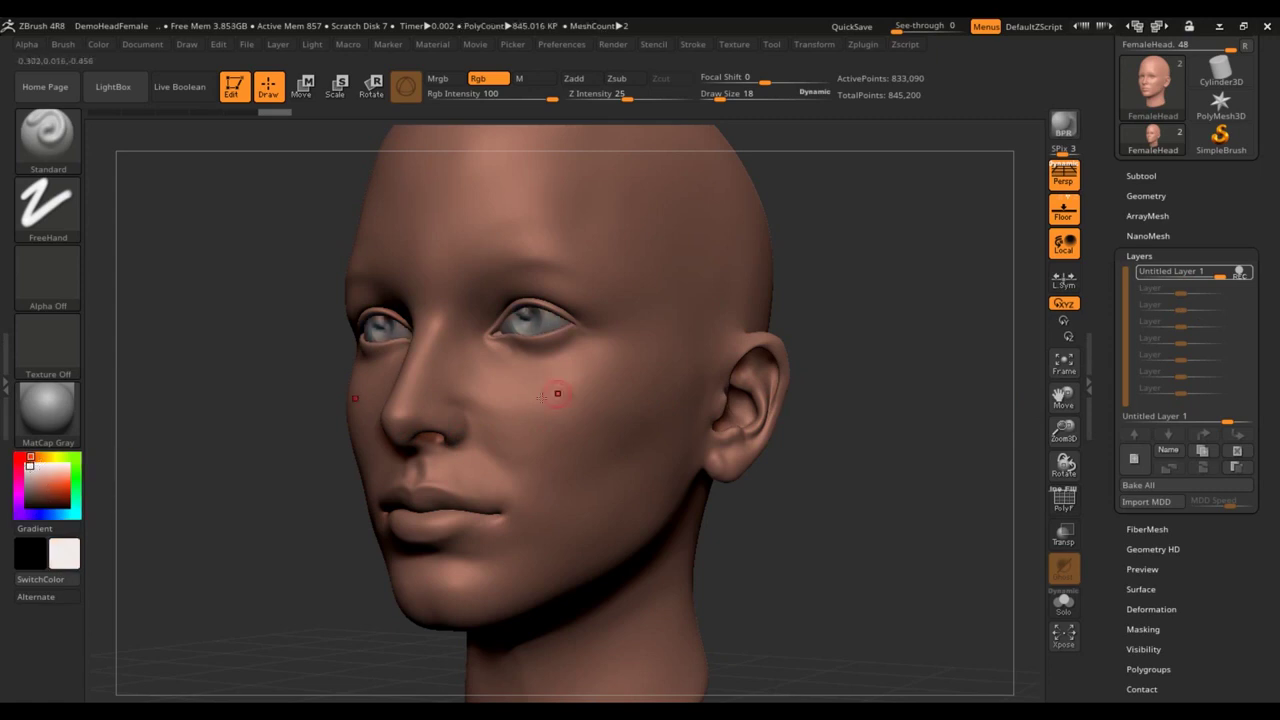
{"action": "mouse_move", "coordinate": [578, 389]}
{"action": "left_mouse_down"}
{"action": "mouse_move", "coordinate": [563, 437]}
{"action": "mouse_move", "coordinate": [628, 441]}
{"action": "left_mouse_up"}
{"action": "key", "text": "s"}
{"action": "right_click_drag", "start_coordinate": [628, 441], "coordinate": [505, 413], "text": "ctrl"}
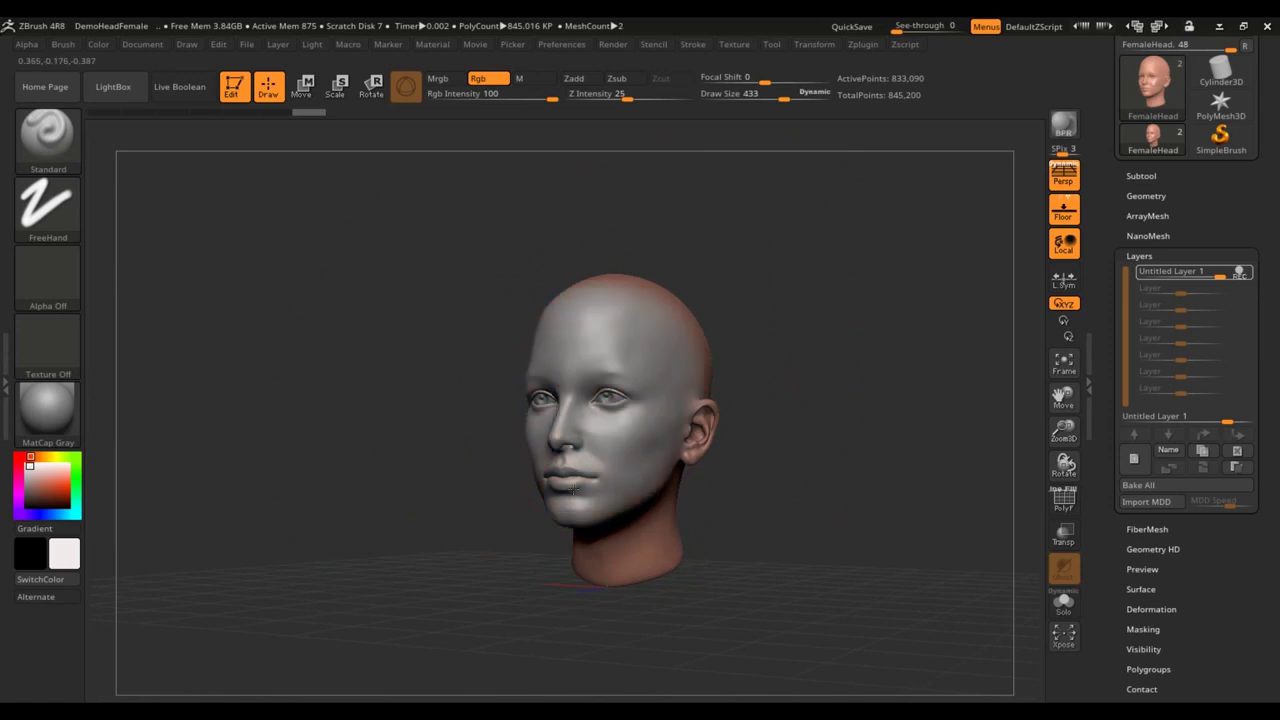
{"action": "left_click_drag", "start_coordinate": [671, 436], "coordinate": [685, 438]}
{"action": "right_click_drag", "start_coordinate": [854, 470], "coordinate": [570, 458]}
{"action": "mouse_move", "coordinate": [686, 434]}
{"action": "left_mouse_down"}
{"action": "mouse_move", "coordinate": [660, 370]}
{"action": "mouse_move", "coordinate": [489, 441]}
{"action": "left_mouse_up"}
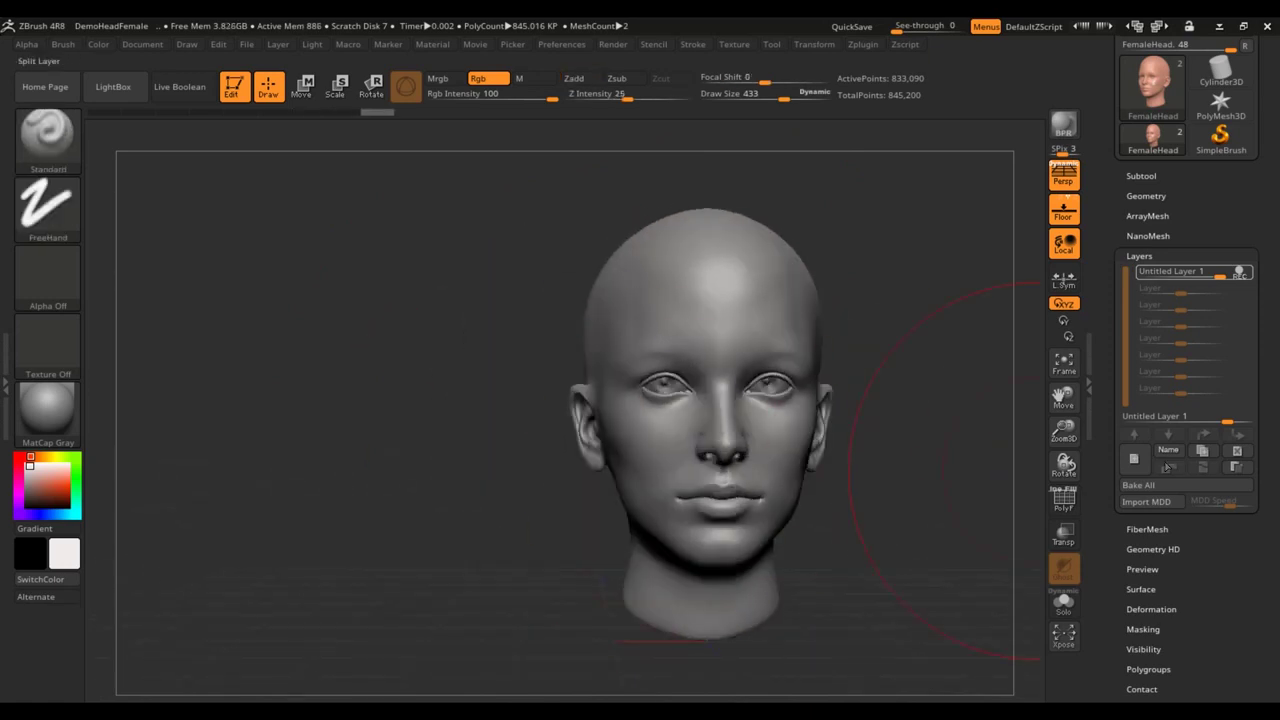
Rename the new layer to Base.
{"action": "left_click", "coordinate": [1172, 451]}
{"action": "type", "text": "Base"}
{"action": "key", "text": "Return"}
Add a second layer above Base and reduce the brush draw size to 49.
{"action": "mouse_move", "coordinate": [1063, 463]}
{"action": "left_mouse_down"}
{"action": "mouse_move", "coordinate": [902, 513]}
{"action": "mouse_move", "coordinate": [789, 500]}
{"action": "mouse_move", "coordinate": [811, 484]}
{"action": "left_mouse_up"}
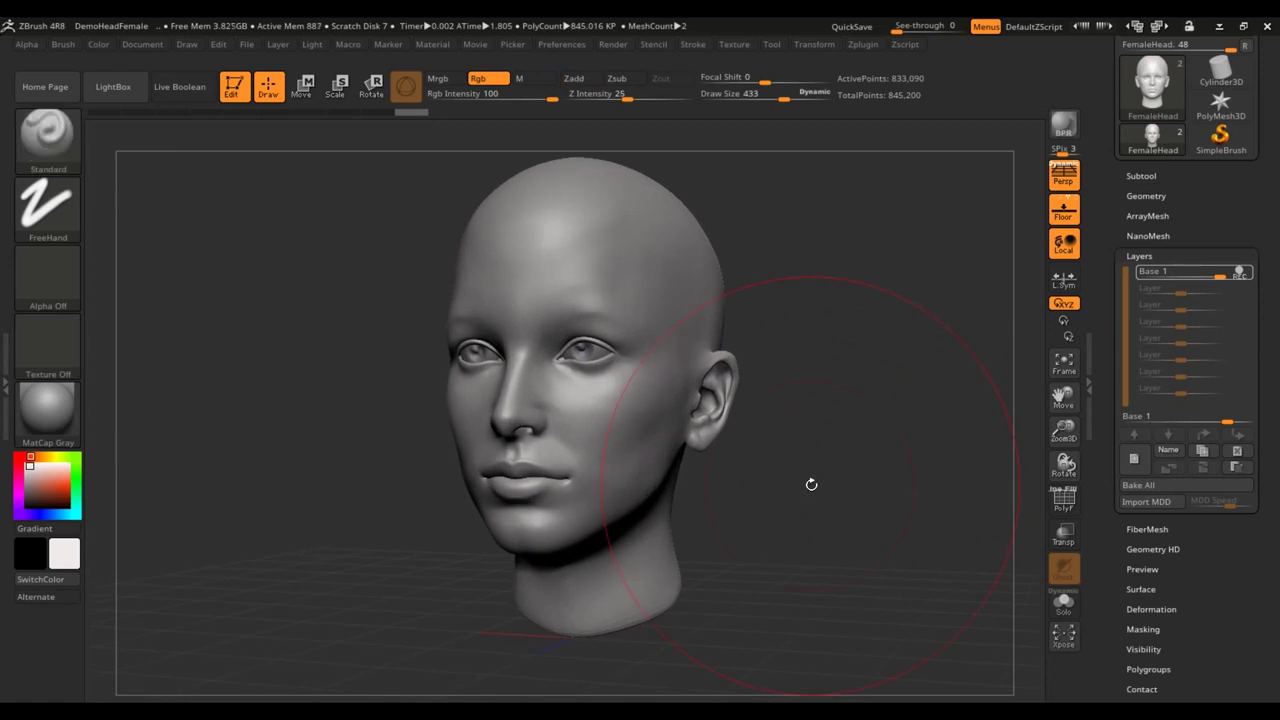
{"action": "right_click_drag", "start_coordinate": [811, 484], "coordinate": [775, 503], "text": "ctrl"}
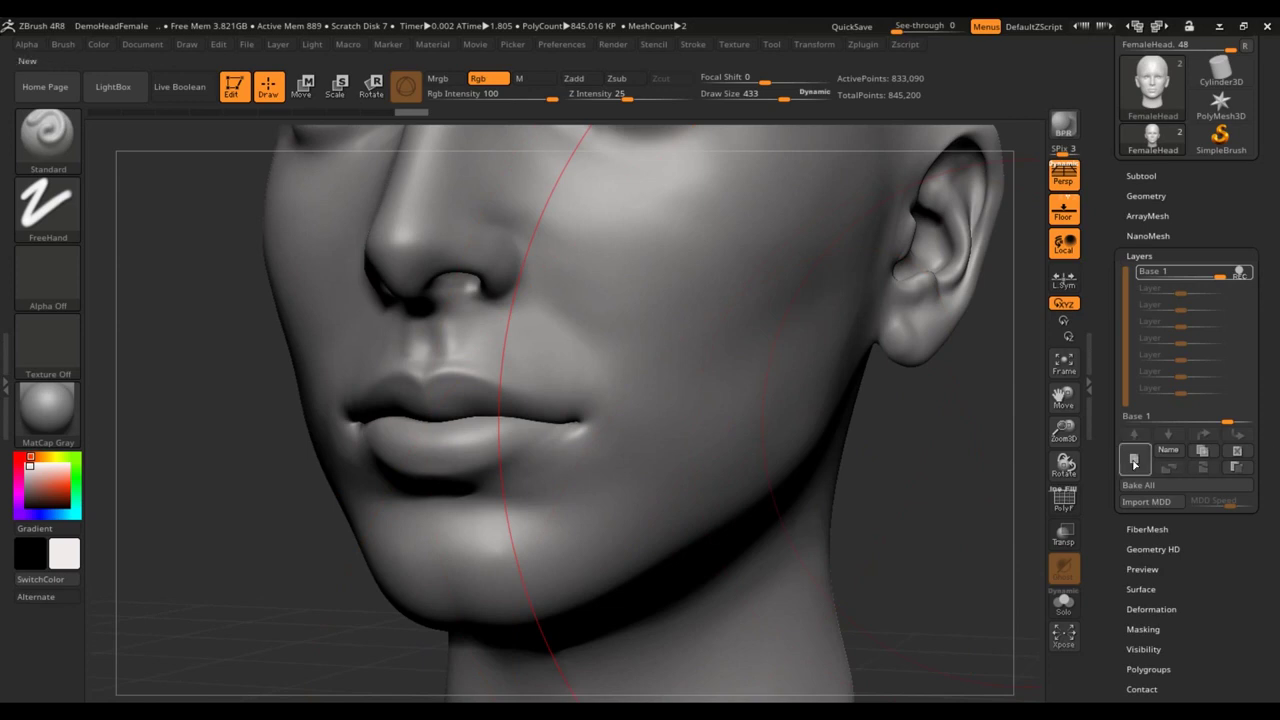
{"action": "left_click", "coordinate": [1131, 459]}
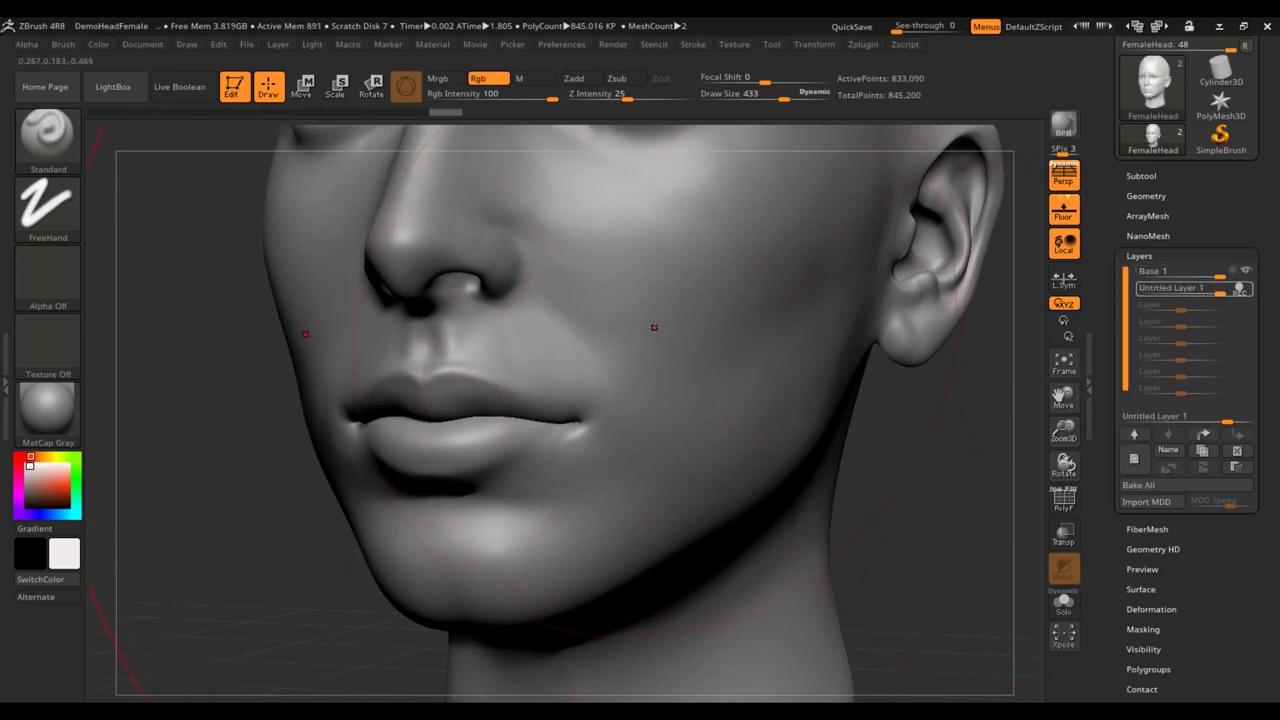
{"action": "key", "text": "s"}
{"action": "left_click_drag", "start_coordinate": [620, 317], "coordinate": [606, 309]}
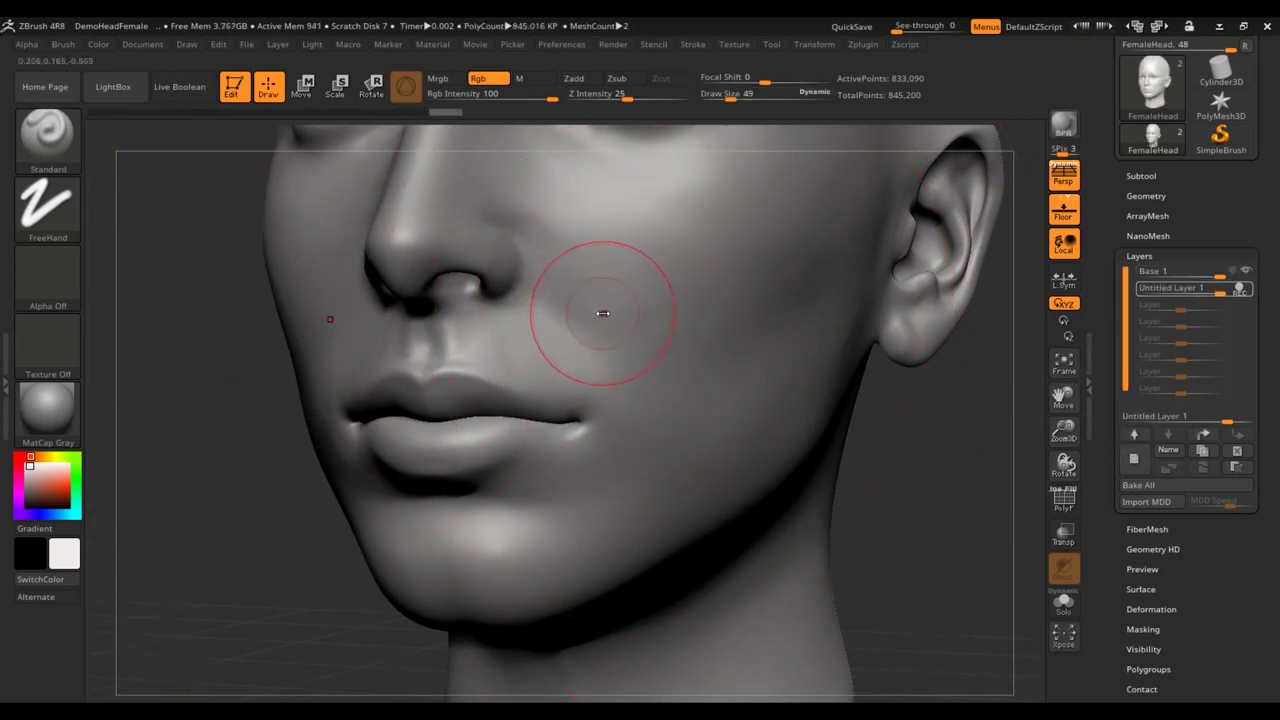
Choose an orange-red colour and paint two stripes across the cheek with a draw size of 28.
{"action": "left_click", "coordinate": [50, 485]}
{"action": "mouse_move", "coordinate": [560, 205]}
{"action": "left_mouse_down"}
{"action": "mouse_move", "coordinate": [690, 270]}
{"action": "mouse_move", "coordinate": [712, 300]}
{"action": "left_mouse_up"}
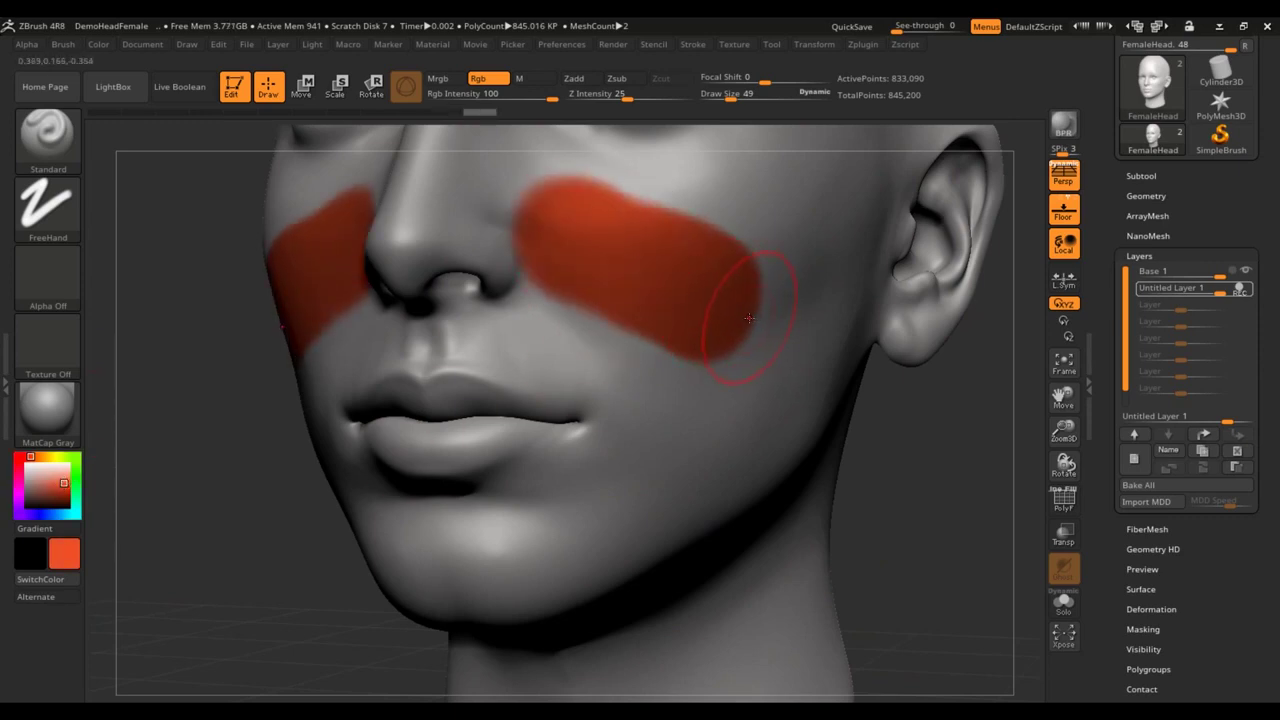
{"action": "key", "text": "ctrl+z"}
{"action": "key", "text": "s"}
{"action": "left_click_drag", "start_coordinate": [555, 230], "coordinate": [796, 320]}
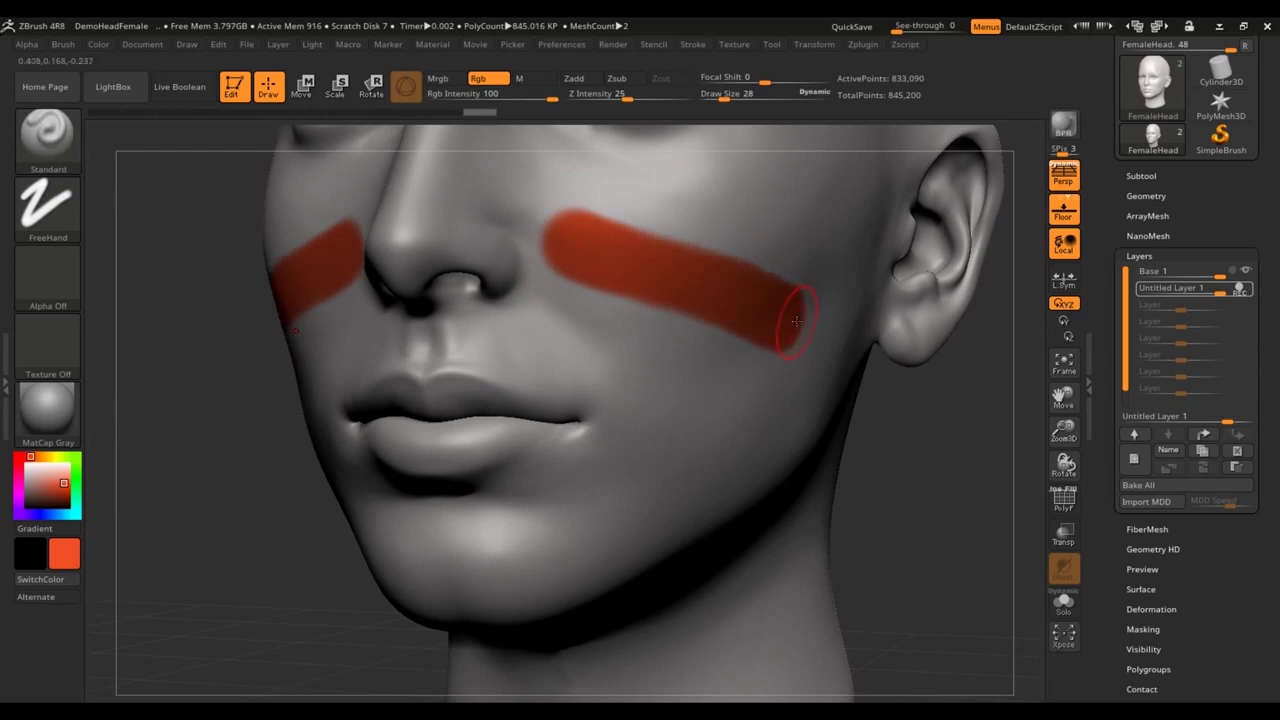
{"action": "left_click_drag", "start_coordinate": [678, 208], "coordinate": [776, 236]}
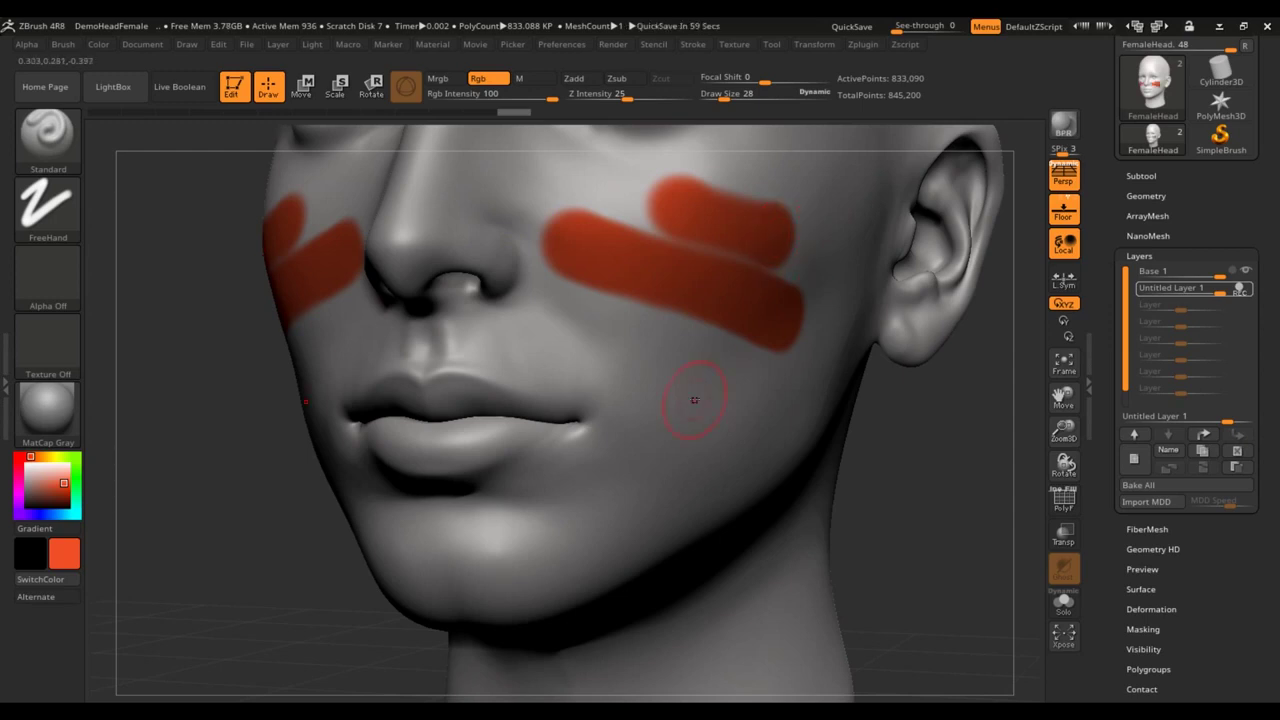
Sample the near-white base colour from the face and try covering parts of the red cheek stripes with it.
{"action": "key", "text": "c"}
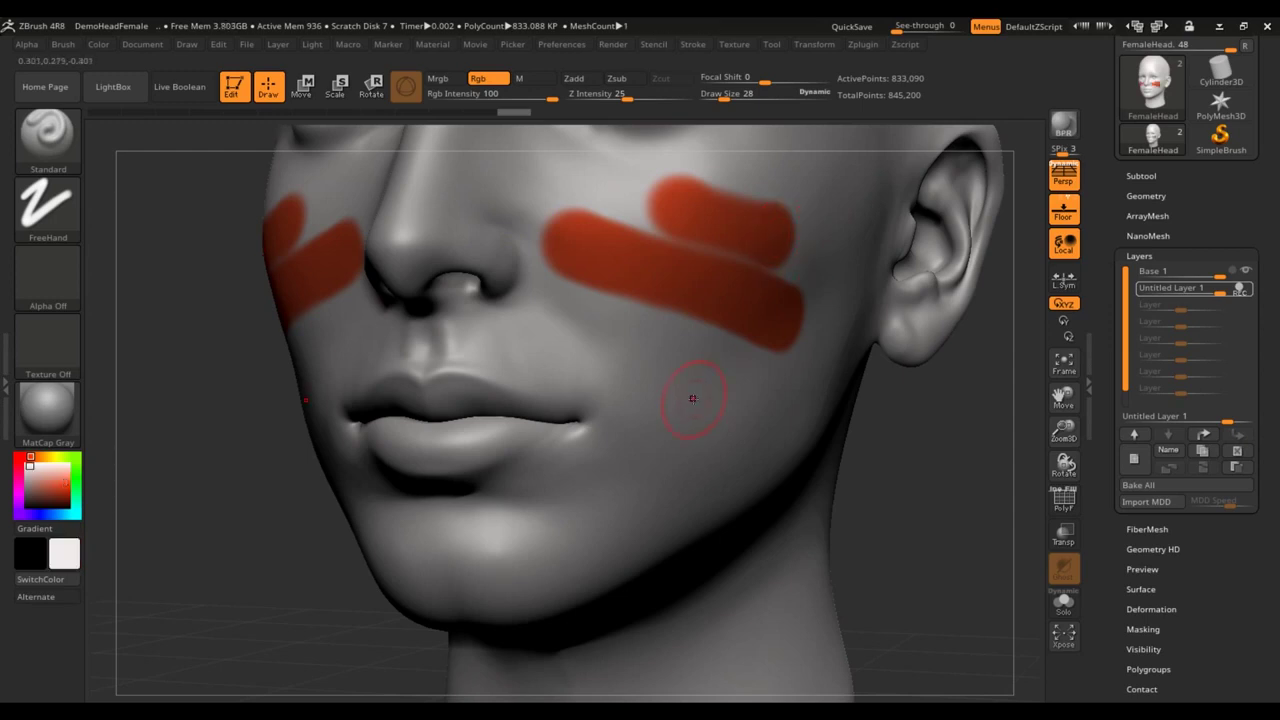
{"action": "mouse_move", "coordinate": [750, 350]}
{"action": "left_mouse_down"}
{"action": "mouse_move", "coordinate": [762, 346]}
{"action": "mouse_move", "coordinate": [720, 310]}
{"action": "mouse_move", "coordinate": [665, 290]}
{"action": "left_mouse_up"}
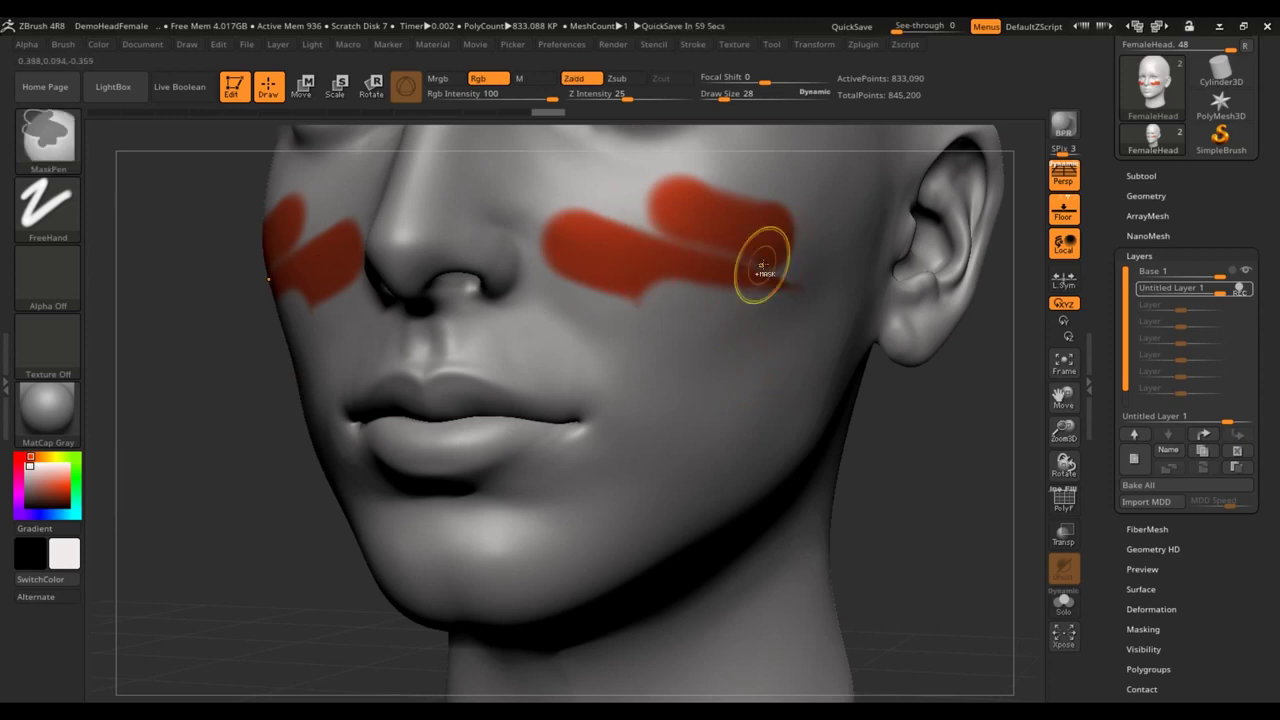
{"action": "key", "text": "ctrl+z"}
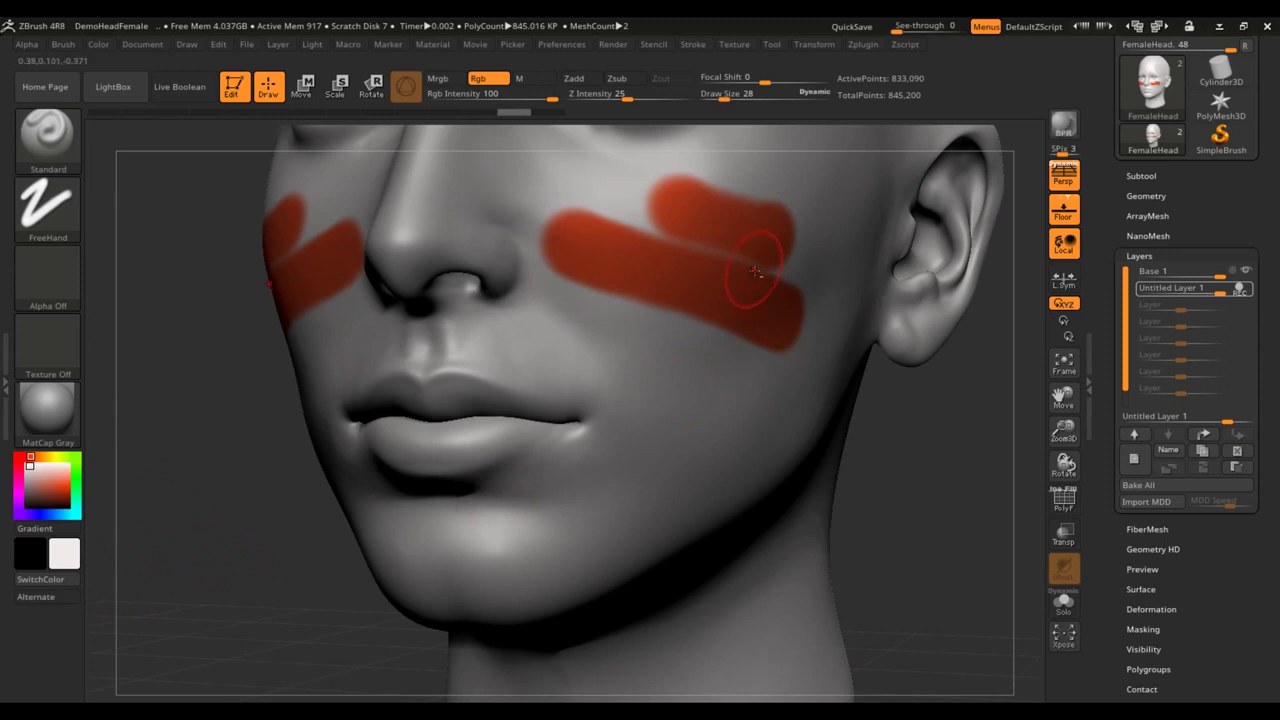
{"action": "mouse_move", "coordinate": [785, 230]}
{"action": "left_mouse_down"}
{"action": "mouse_move", "coordinate": [785, 211]}
{"action": "mouse_move", "coordinate": [714, 203]}
{"action": "left_mouse_up"}
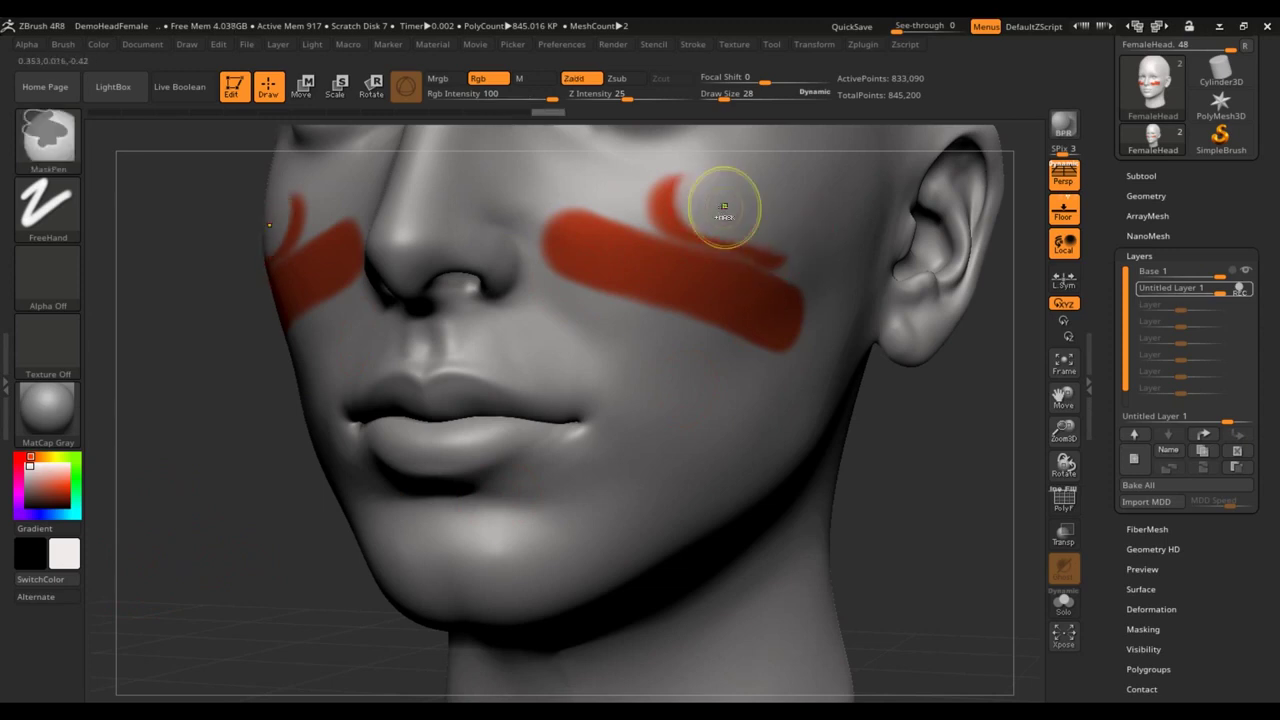
{"action": "key", "text": "ctrl+z"}
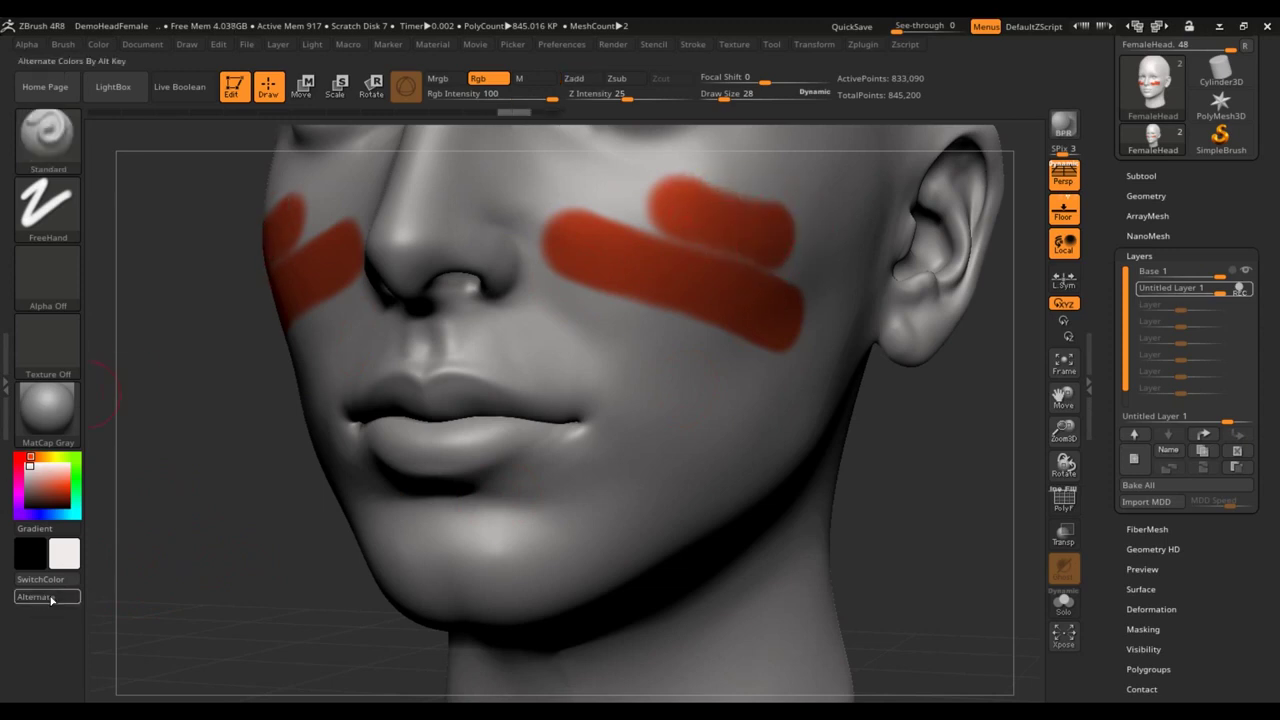
Try erasing the top of the shorter cheek stripe with Alternate colours enabled, restoring the stripe and the setting.
{"action": "left_click", "coordinate": [28, 597]}
{"action": "mouse_move", "coordinate": [845, 283]}
{"action": "right_mouse_down", "text": "alt"}
{"action": "mouse_move", "coordinate": [708, 431]}
{"action": "mouse_move", "coordinate": [688, 416]}
{"action": "right_mouse_up", "text": "alt"}
{"action": "left_click_drag", "start_coordinate": [460, 289], "coordinate": [544, 296], "text": "alt"}
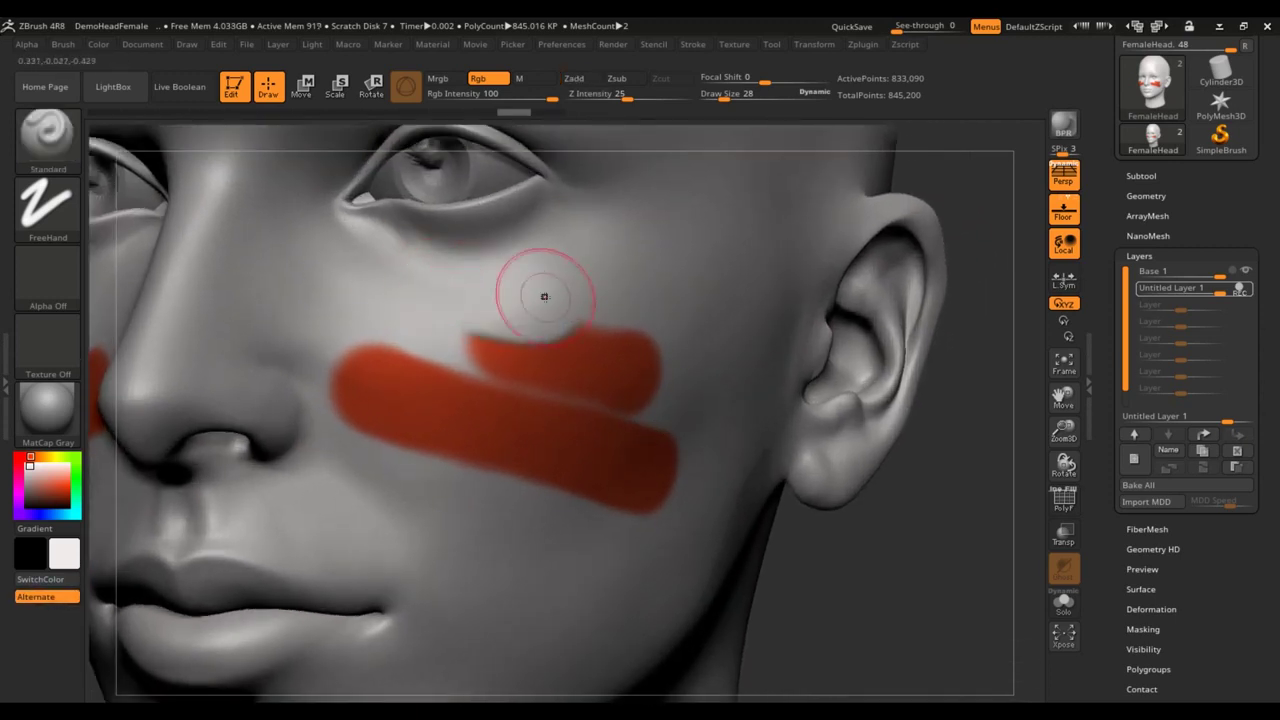
{"action": "right_click_drag", "start_coordinate": [496, 347], "coordinate": [660, 352], "text": "ctrl"}
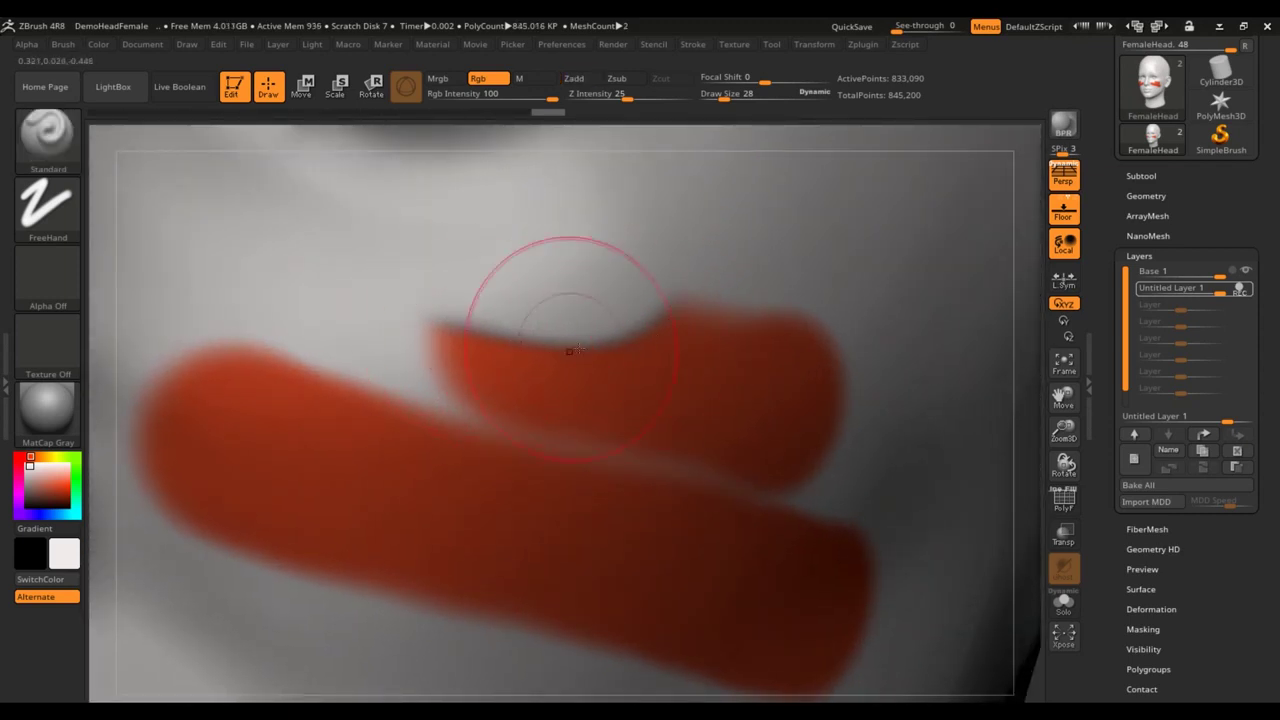
{"action": "key", "text": "ctrl+z"}
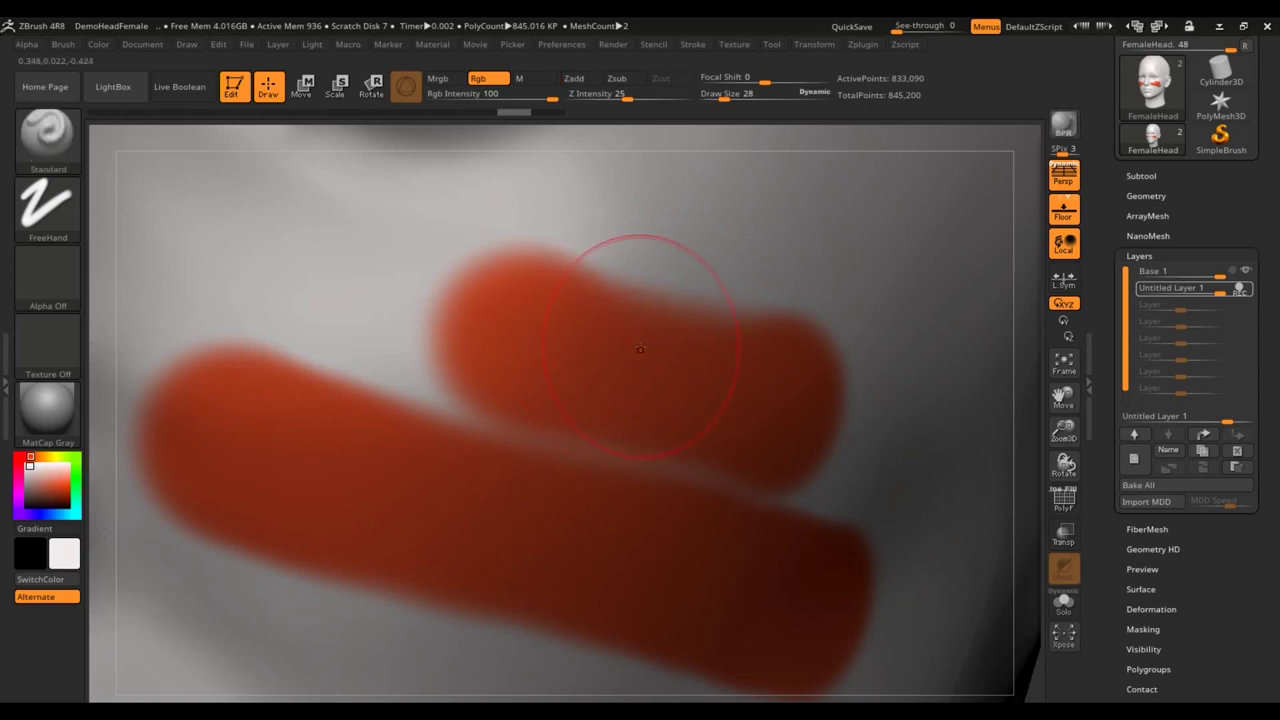
{"action": "left_click", "coordinate": [45, 597]}
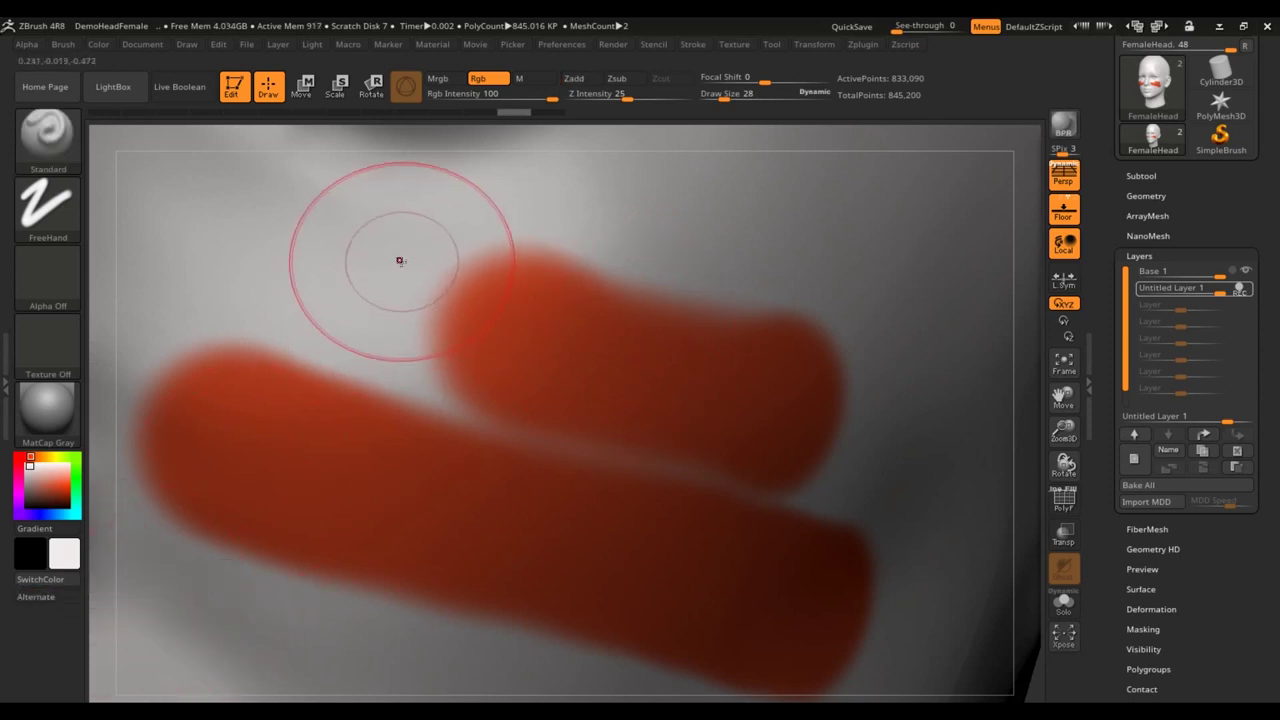
Paint over most of the shorter upper cheek stripe with the near-white base colour.
{"action": "mouse_move", "coordinate": [423, 251]}
{"action": "left_mouse_down"}
{"action": "mouse_move", "coordinate": [698, 271]}
{"action": "mouse_move", "coordinate": [466, 266]}
{"action": "mouse_move", "coordinate": [429, 280]}
{"action": "left_mouse_up"}
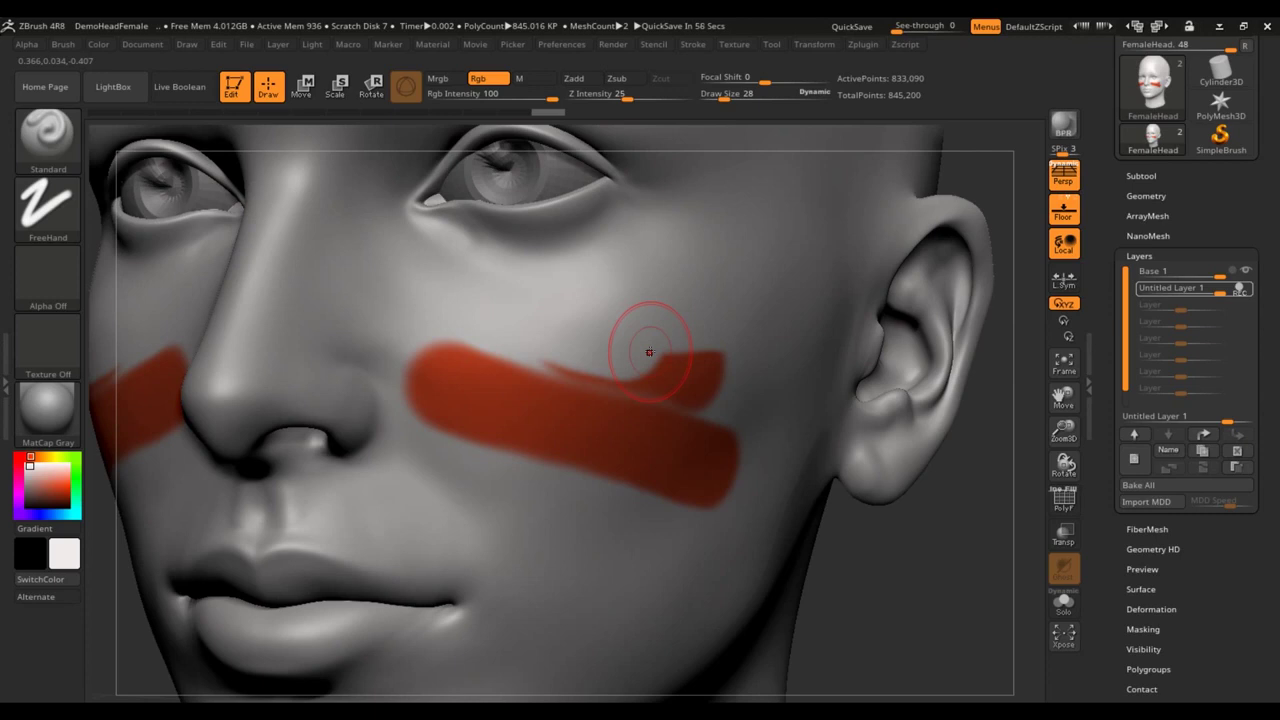
{"action": "mouse_move", "coordinate": [620, 431]}
{"action": "right_mouse_down", "text": "ctrl"}
{"action": "mouse_move", "coordinate": [612, 513]}
{"action": "mouse_move", "coordinate": [684, 475]}
{"action": "mouse_move", "coordinate": [643, 472]}
{"action": "mouse_move", "coordinate": [705, 423]}
{"action": "mouse_move", "coordinate": [683, 378]}
{"action": "right_mouse_up", "text": "ctrl"}
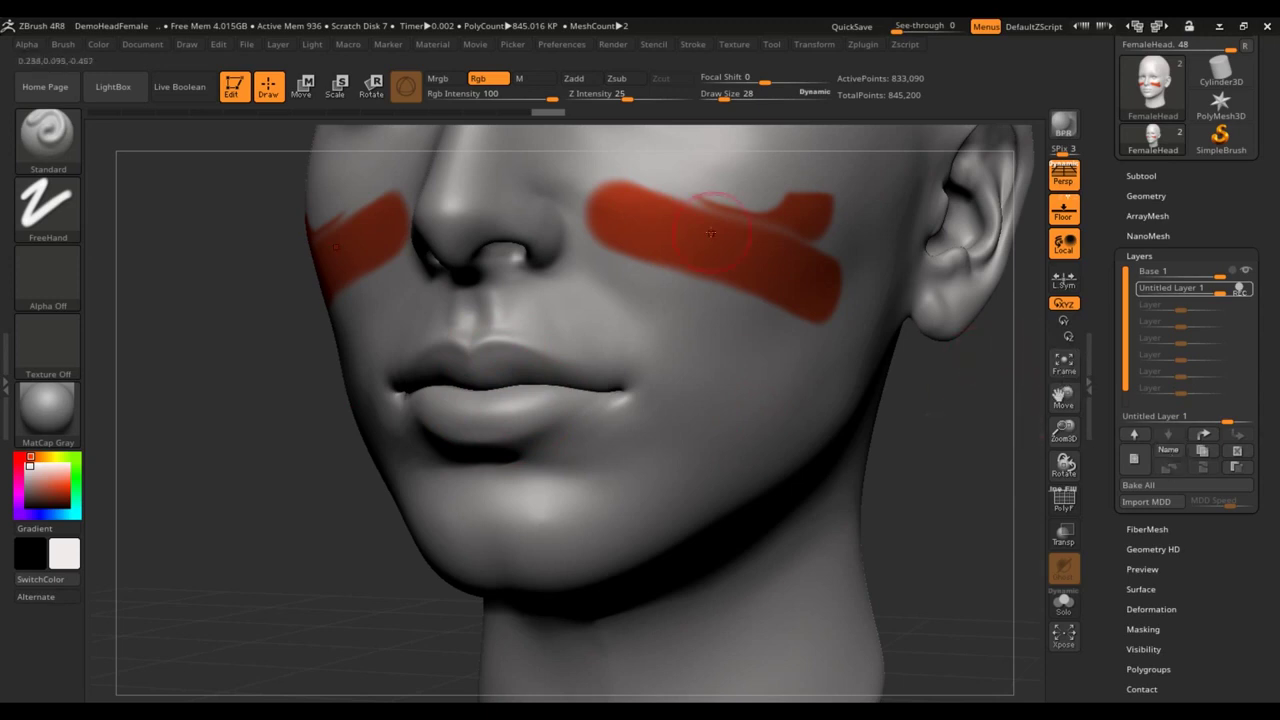
{"action": "right_click_drag", "start_coordinate": [754, 261], "coordinate": [667, 352], "text": "alt"}
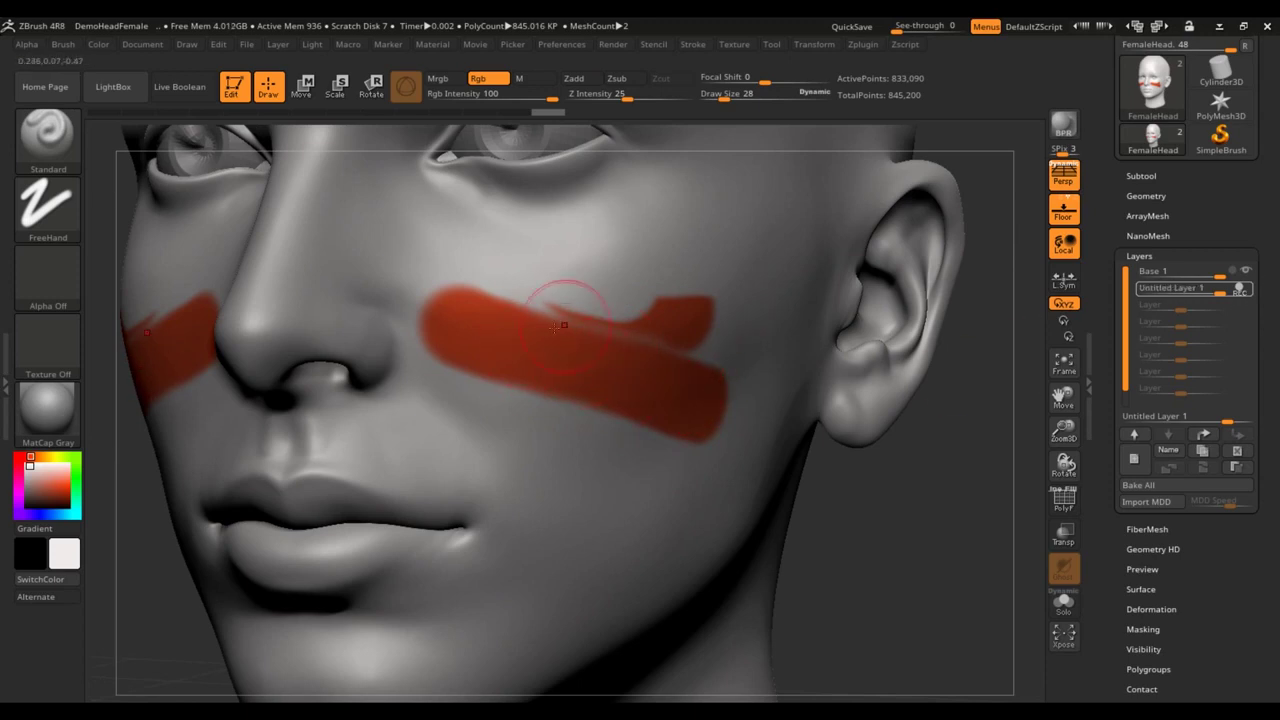
Choose bright green (R 153, G 240, B 66) and apply Fill Object to recolour the cheek stripes green.
{"action": "mouse_move", "coordinate": [1243, 289]}
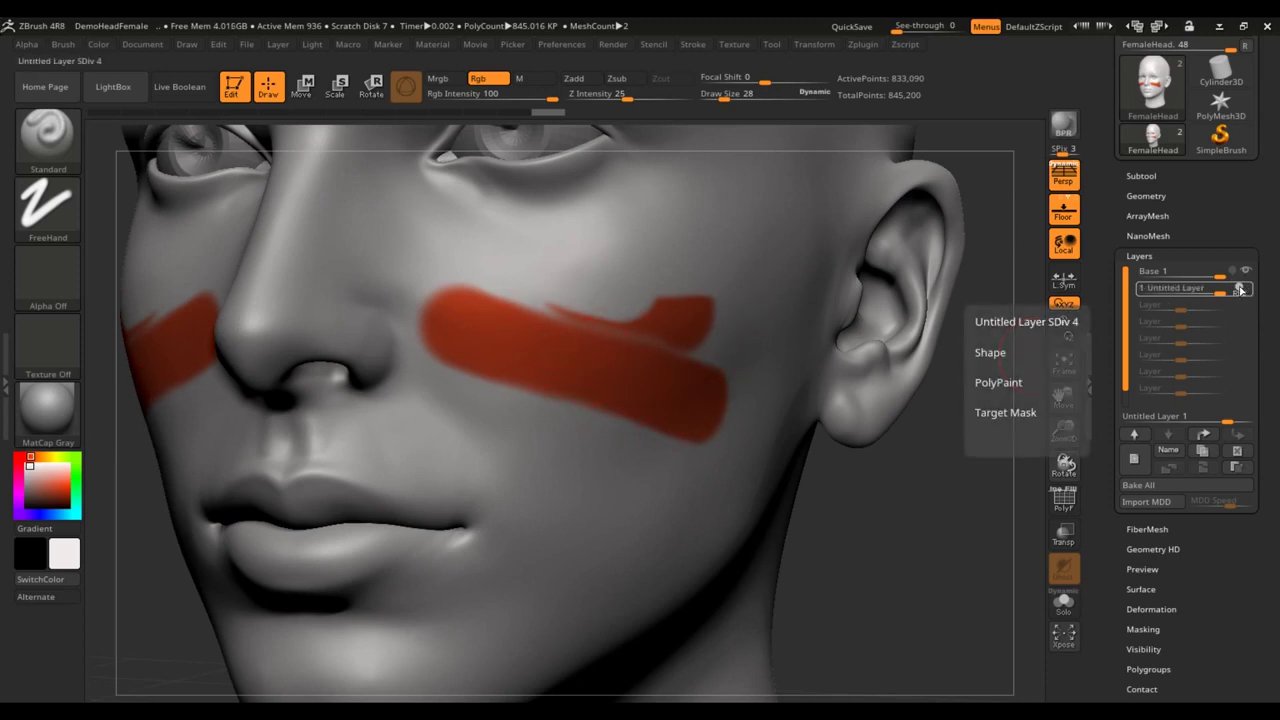
{"action": "left_click", "coordinate": [60, 477]}
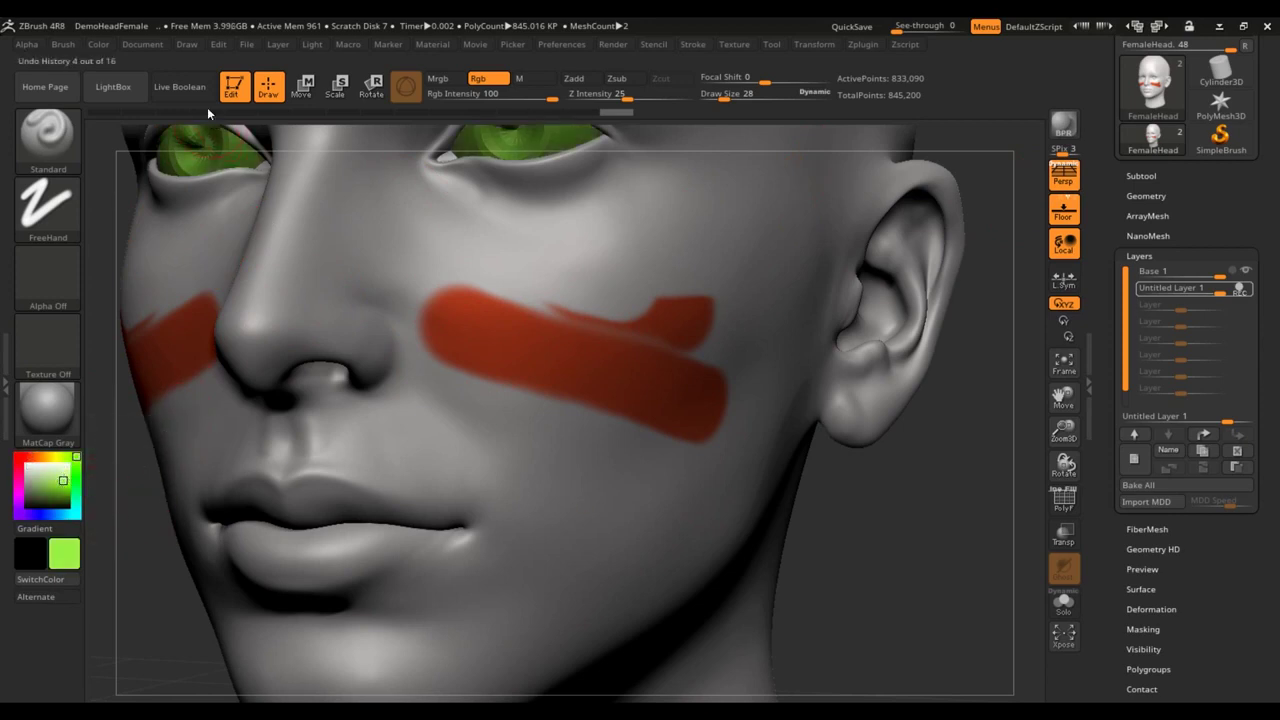
{"action": "left_click", "coordinate": [96, 45]}
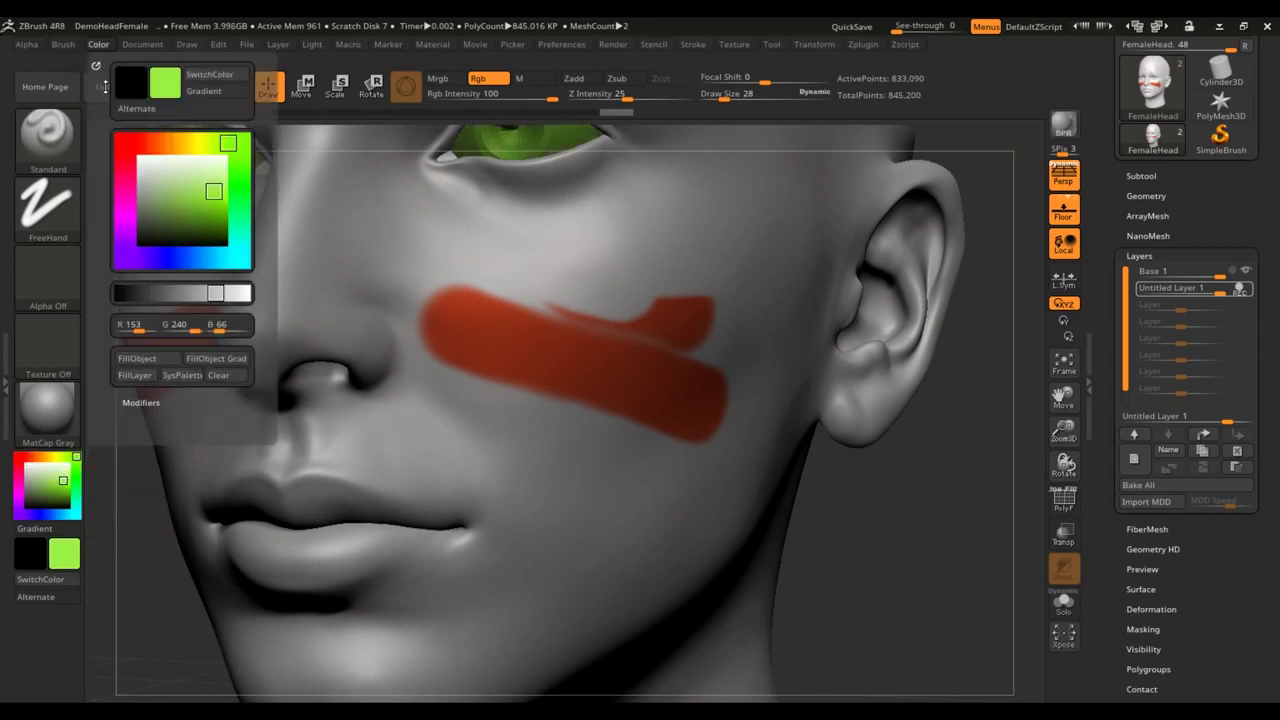
{"action": "left_click", "coordinate": [145, 358]}
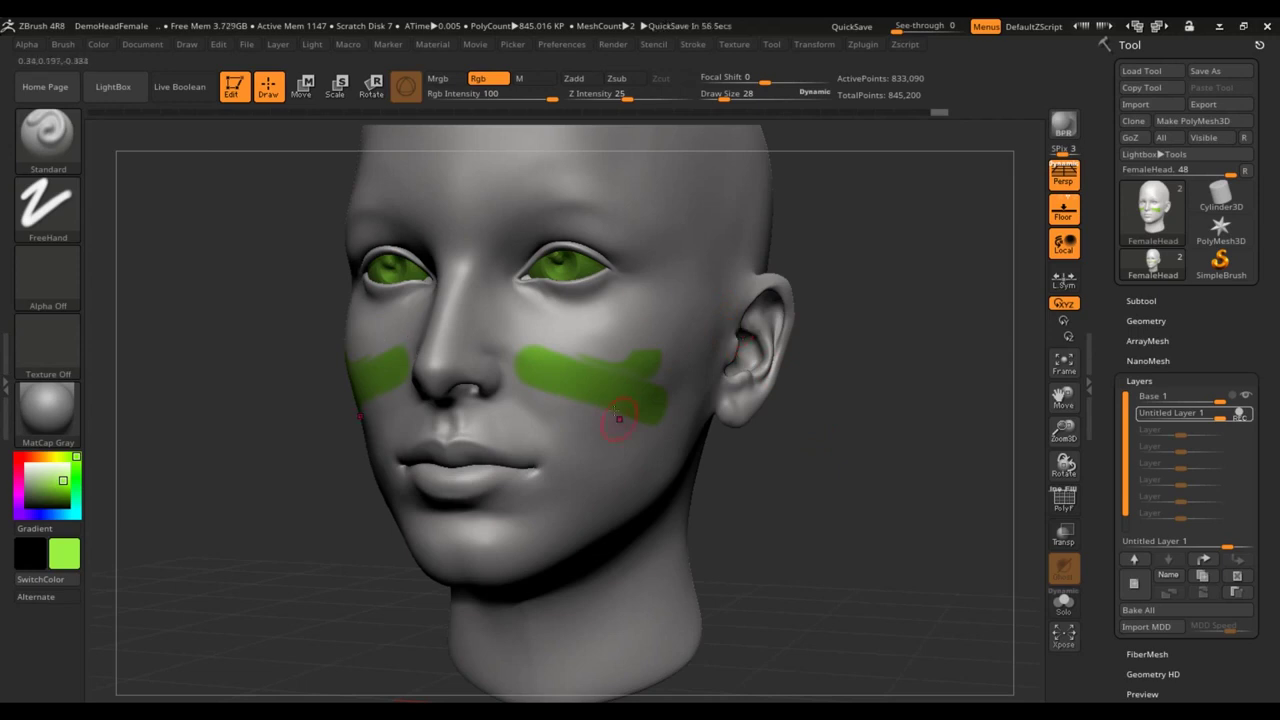
Lower the head by three subdivision levels and display its polygon wireframe.
{"action": "left_click_drag", "start_coordinate": [768, 525], "coordinate": [750, 467], "text": "alt"}
{"action": "key", "text": "shift"}
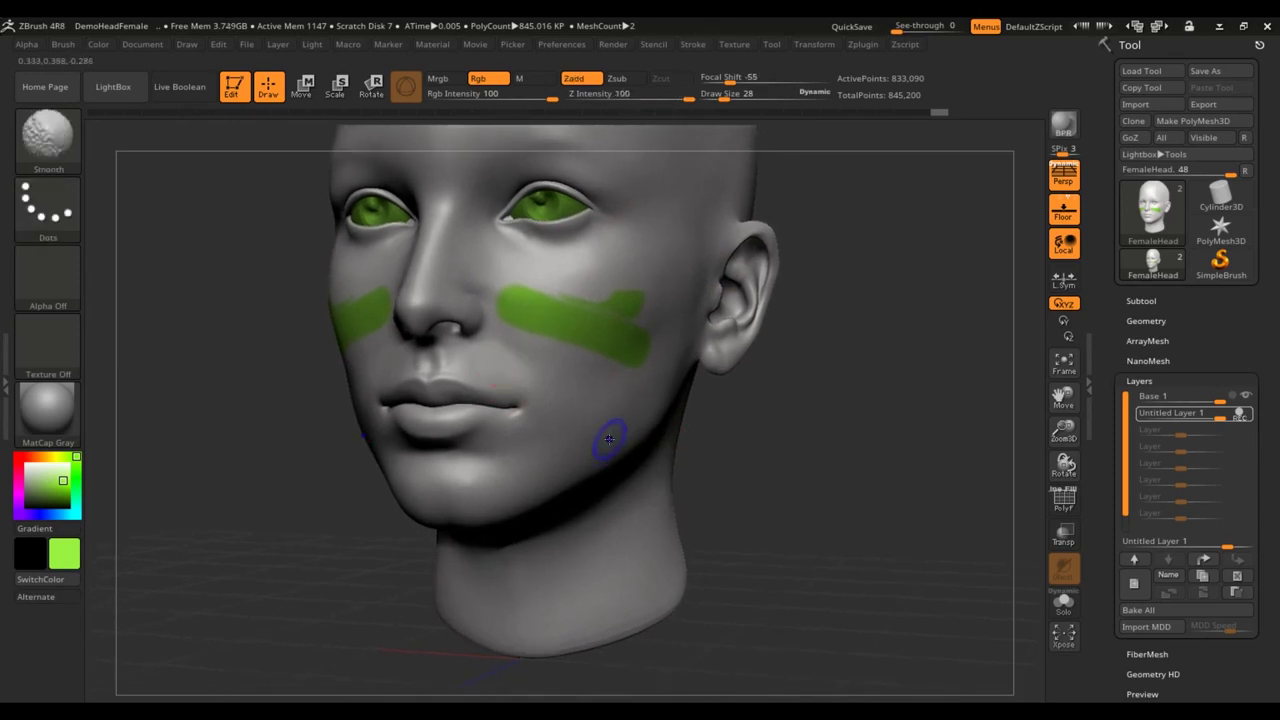
{"action": "key", "text": "shift+d"}
{"action": "key", "text": "shift+d"}
{"action": "key", "text": "shift+d"}
{"action": "left_click_drag", "start_coordinate": [735, 553], "coordinate": [737, 395], "text": "alt"}
{"action": "key", "text": "shift+f"}
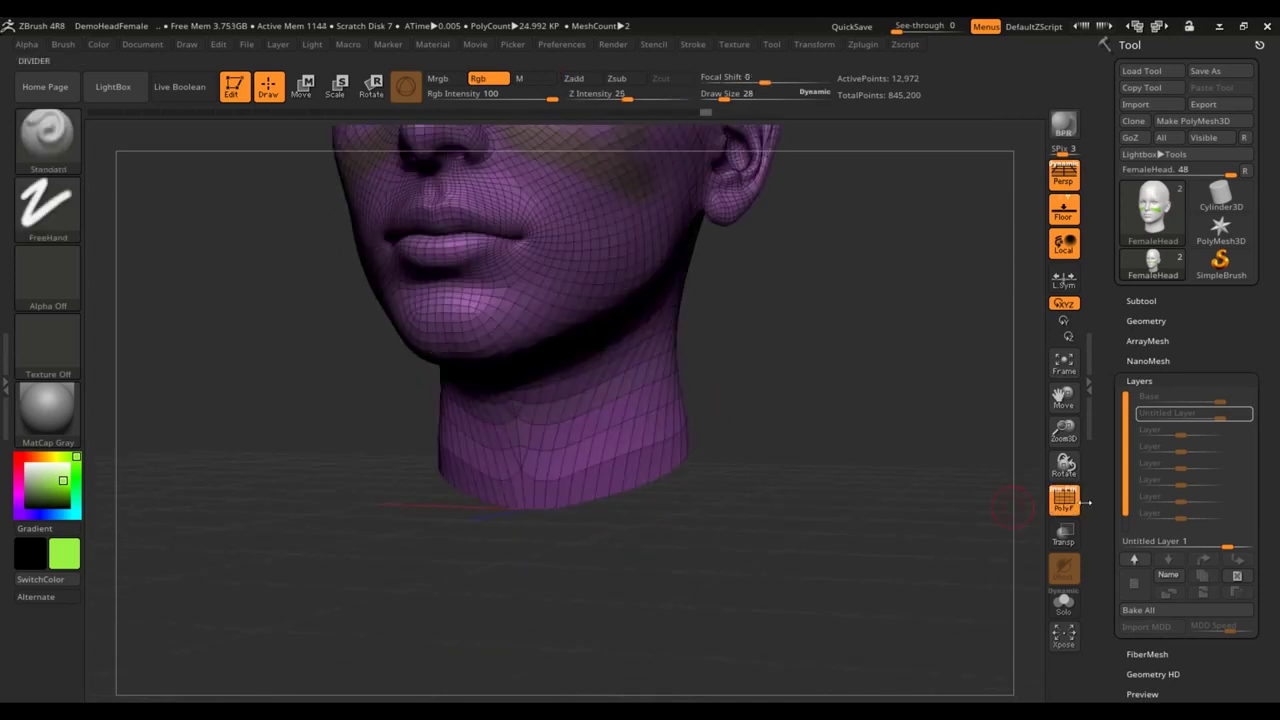
Isolate the lowest rows of neck polygons by hiding the rest of the head mesh.
{"action": "mouse_move", "coordinate": [728, 477]}
{"action": "left_mouse_down", "text": "alt"}
{"action": "mouse_move", "coordinate": [815, 471]}
{"action": "mouse_move", "coordinate": [815, 443]}
{"action": "left_mouse_up", "text": "alt"}
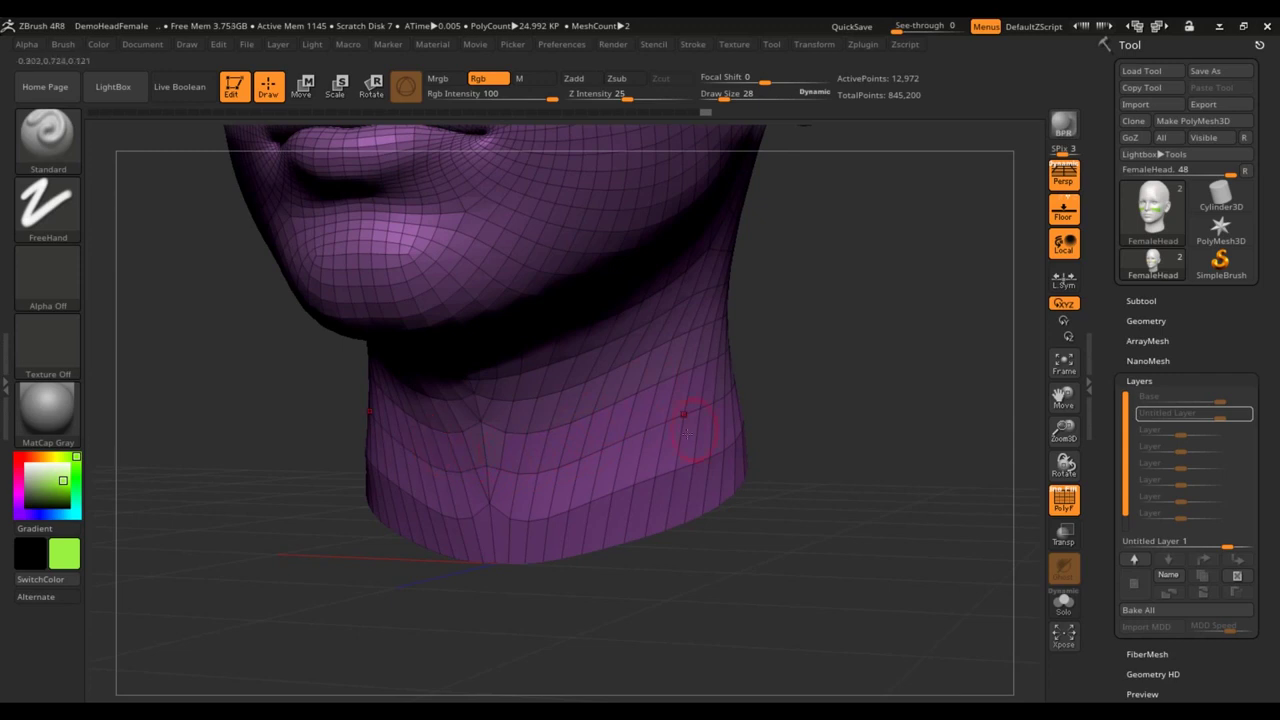
{"action": "left_click_drag", "start_coordinate": [773, 540], "coordinate": [771, 560]}
{"action": "key", "text": "ctrl+shift"}
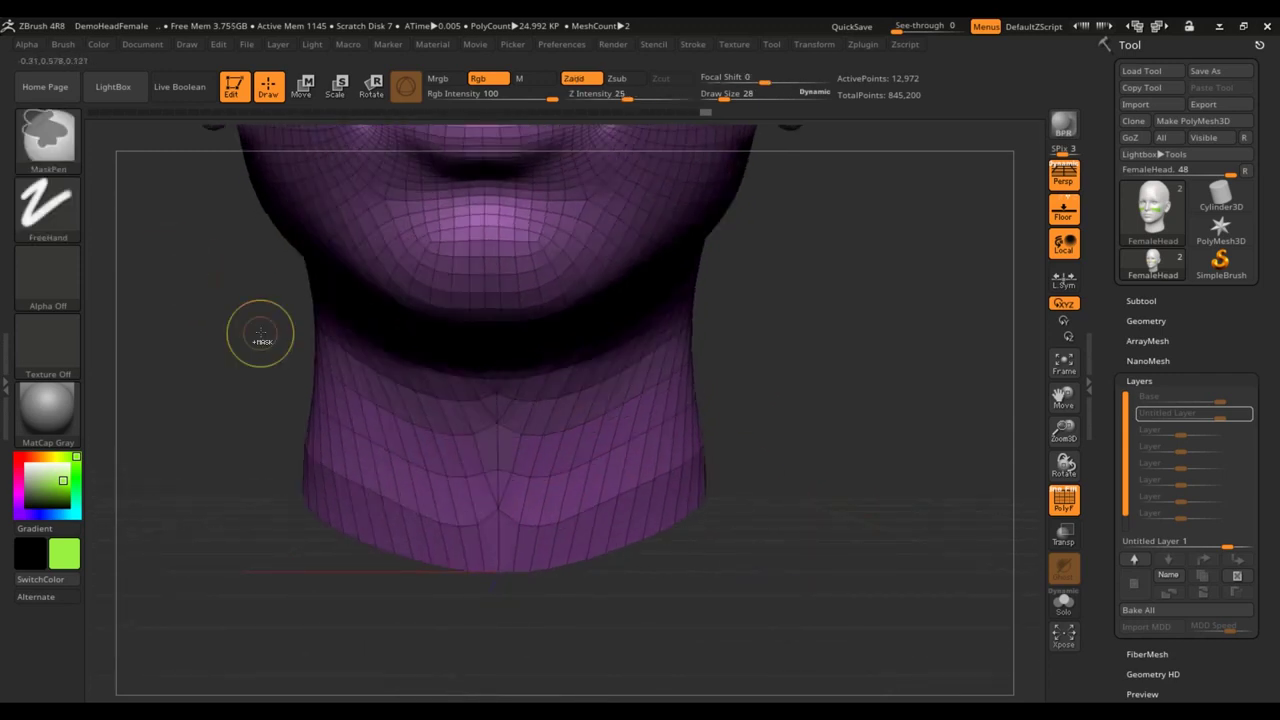
{"action": "mouse_move", "coordinate": [882, 633]}
{"action": "left_mouse_down", "text": "ctrl+shift"}
{"action": "mouse_move", "coordinate": [294, 551]}
{"action": "mouse_move", "coordinate": [186, 450]}
{"action": "left_mouse_up", "text": "ctrl+shift"}
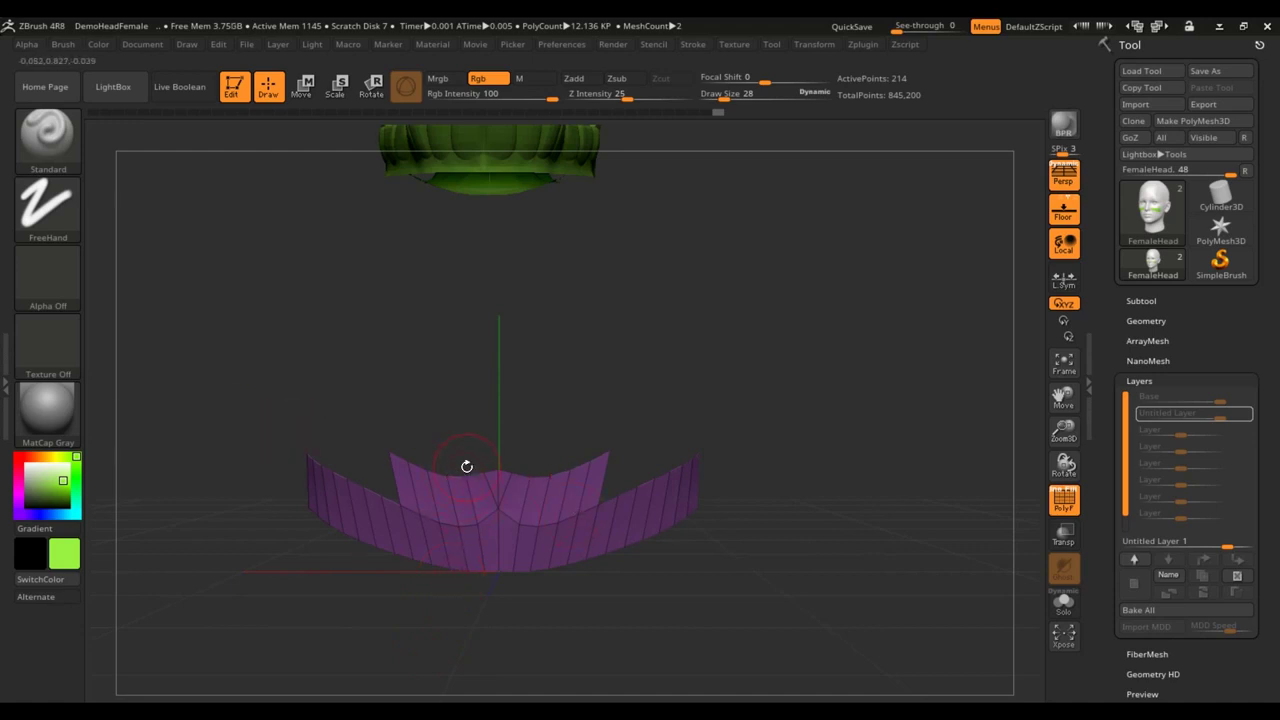
Hide the leftover inner neck polygons, keeping only the curved strip along the neck's lower edge.
{"action": "key", "text": "ctrl+shift"}
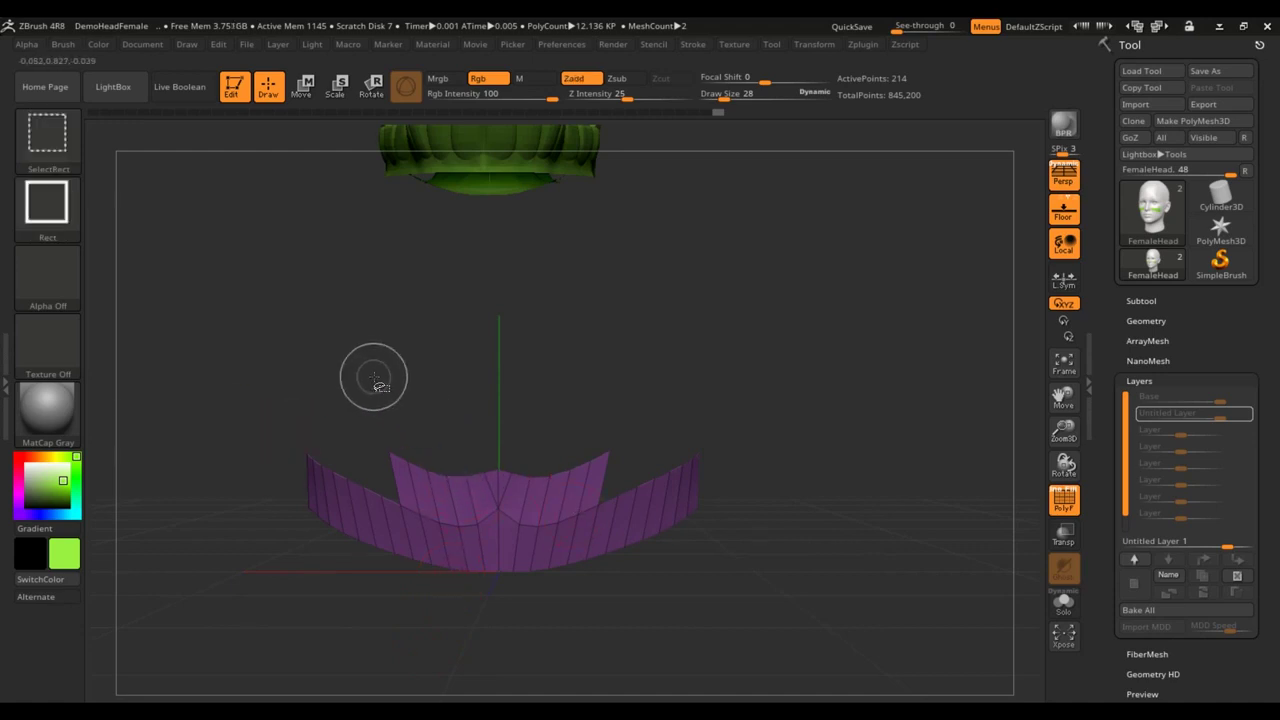
{"action": "left_click_drag", "start_coordinate": [356, 347], "coordinate": [636, 481], "text": "ctrl+shift"}
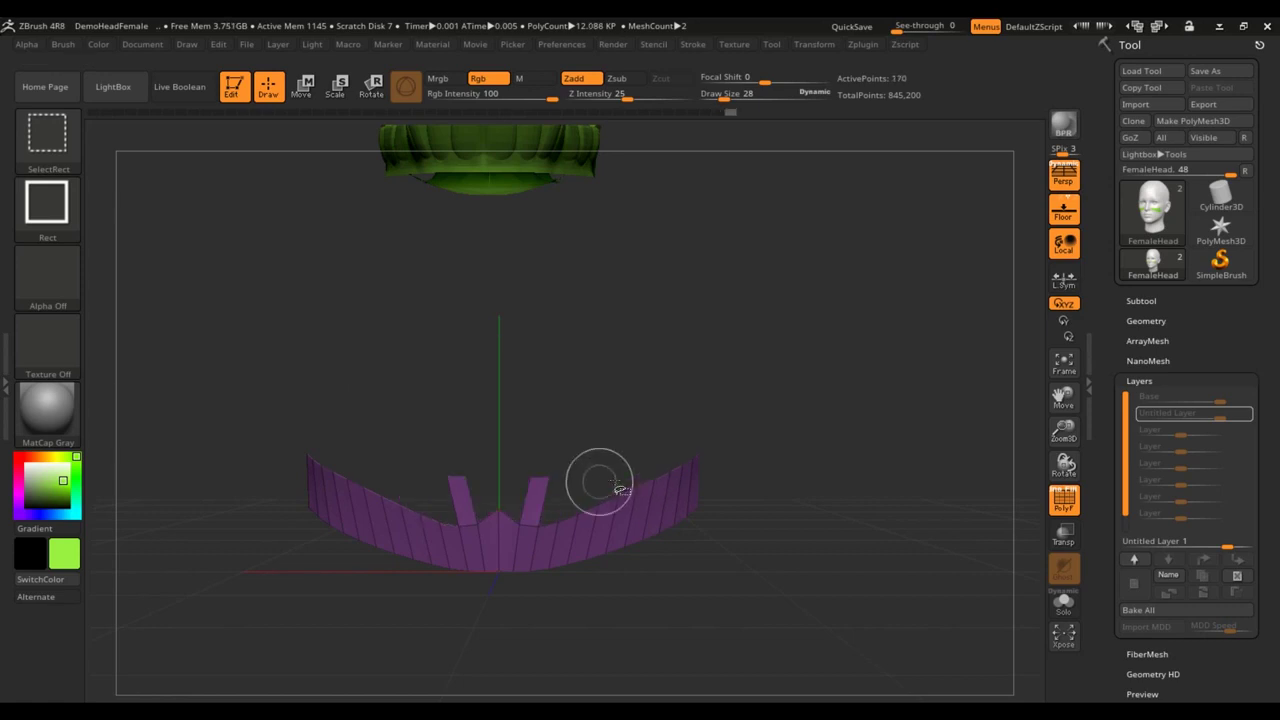
{"action": "left_click_drag", "start_coordinate": [429, 437], "coordinate": [577, 478], "text": "ctrl+alt+shift"}
{"action": "left_click_drag", "start_coordinate": [626, 427], "coordinate": [838, 518]}
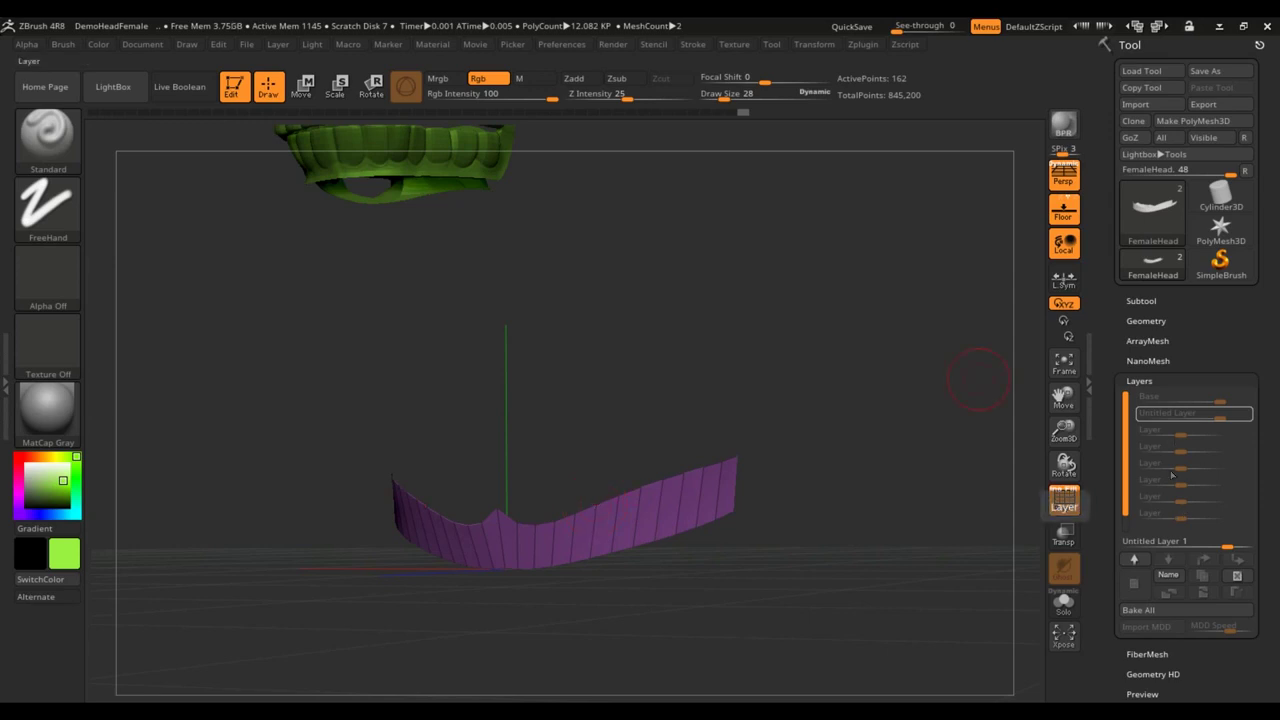
Expand the visible neck strip twice with Grow Visibility, try Shrink Visibility once, and grow the strip again.
{"action": "scroll", "coordinate": [1265, 530], "scroll_direction": "down", "scroll_amount": 5}
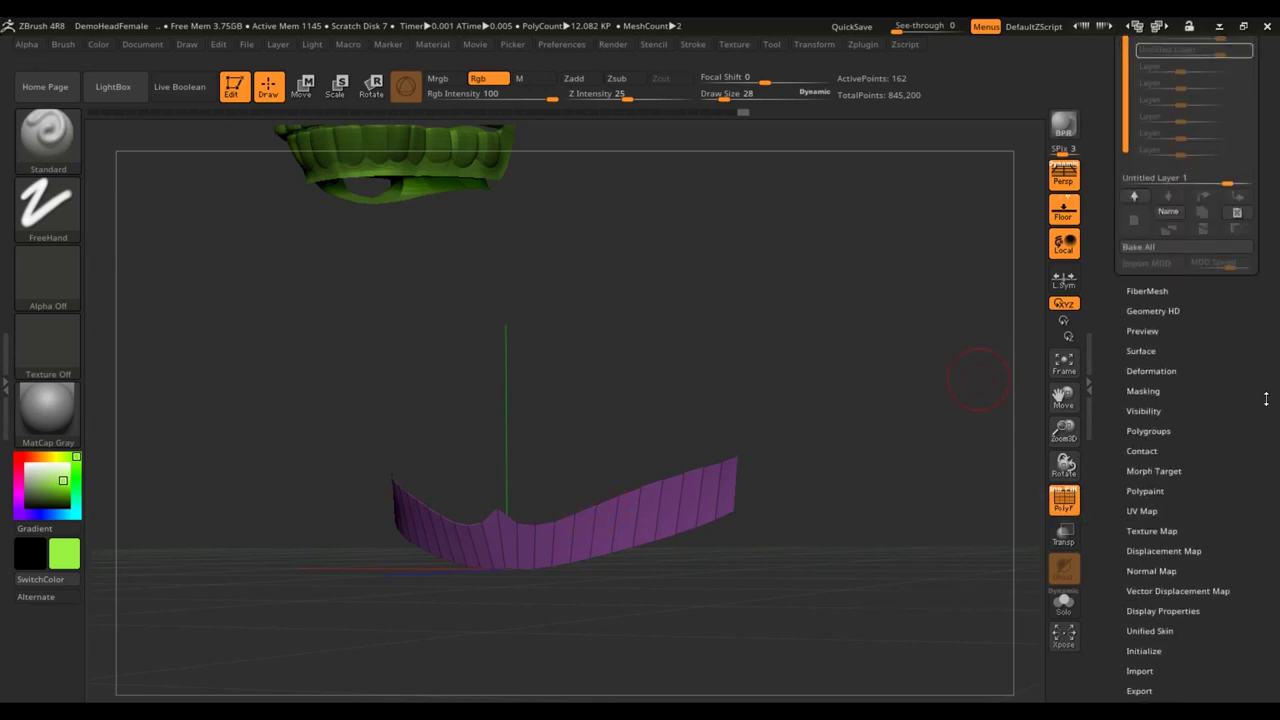
{"action": "left_click", "coordinate": [1146, 412]}
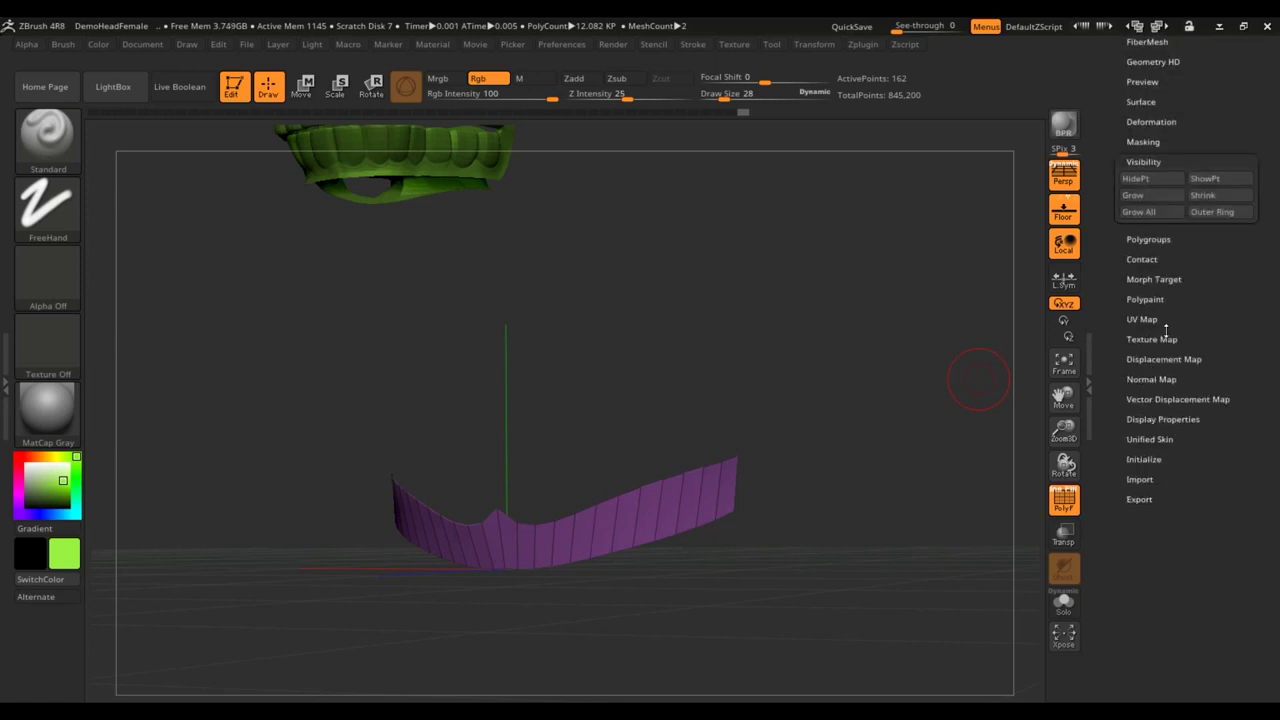
{"action": "left_click", "coordinate": [1150, 197]}
{"action": "left_click", "coordinate": [1150, 197]}
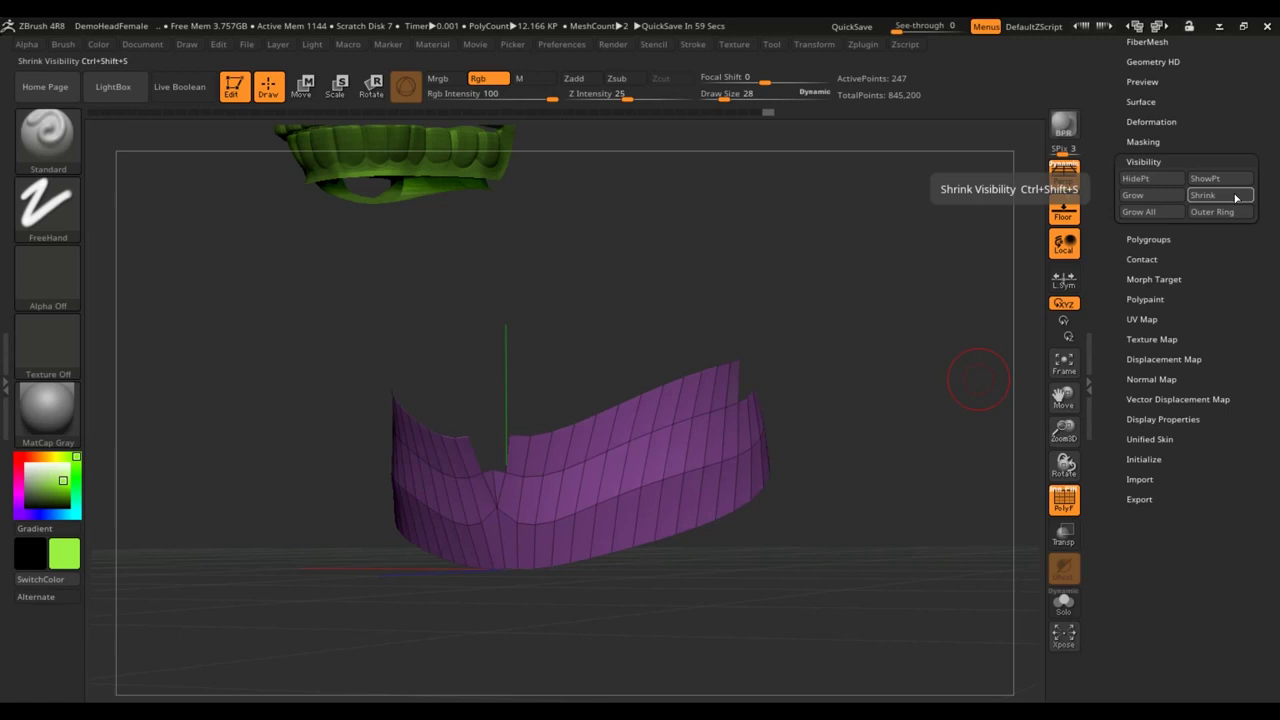
{"action": "left_click", "coordinate": [1234, 197]}
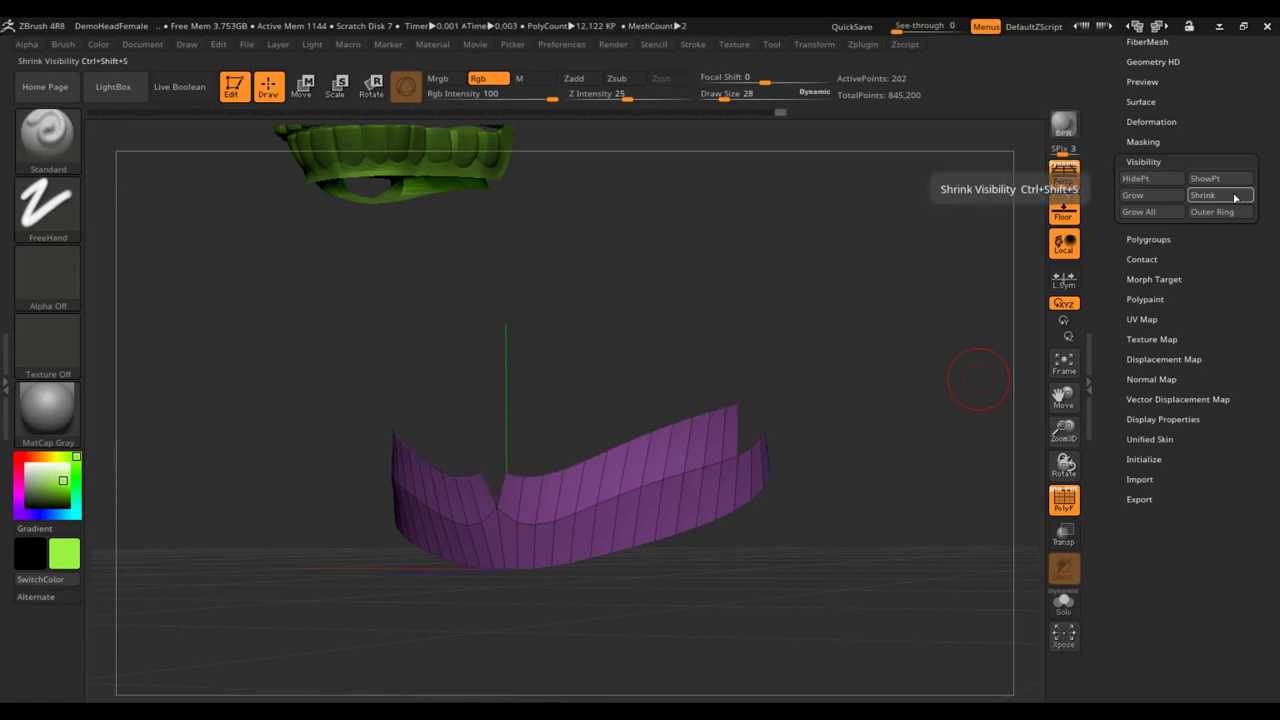
{"action": "left_click", "coordinate": [1160, 196]}
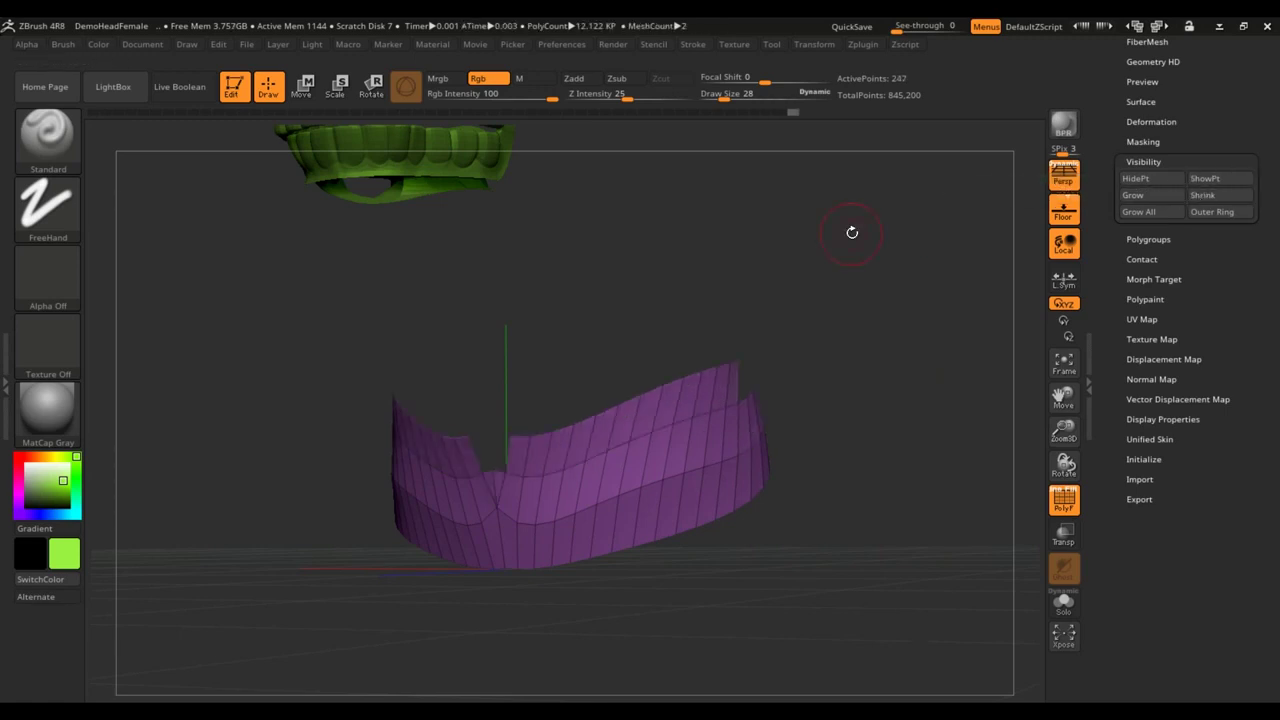
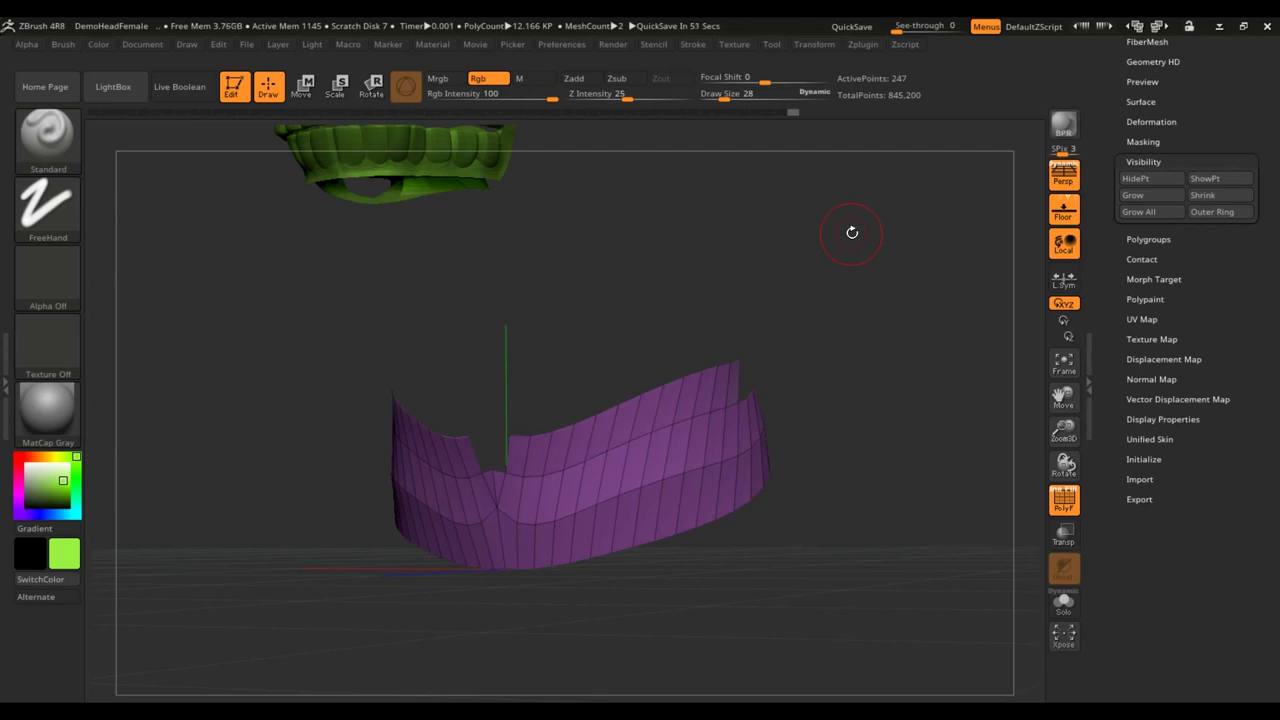
Assign the visible neck polygons to their own polygroup with Group Visible, repeating until the group colour is green.
{"action": "left_click", "coordinate": [1144, 239]}
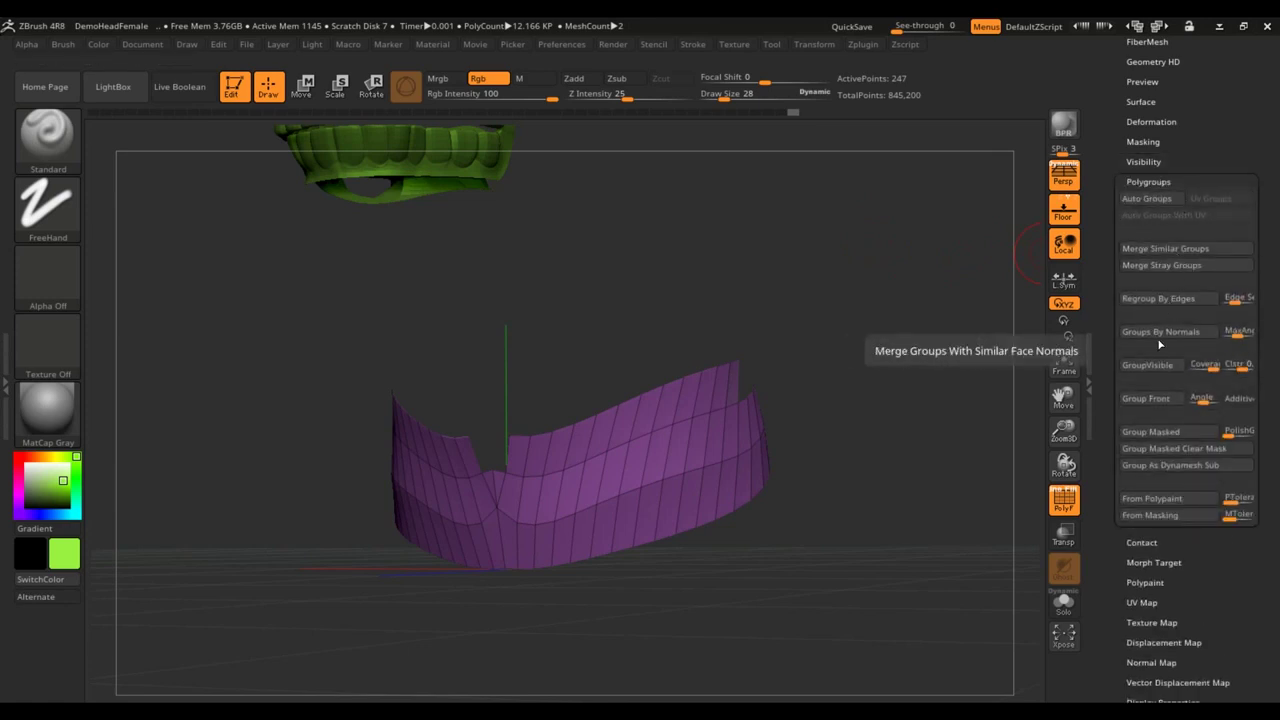
{"action": "left_click", "coordinate": [1161, 373]}
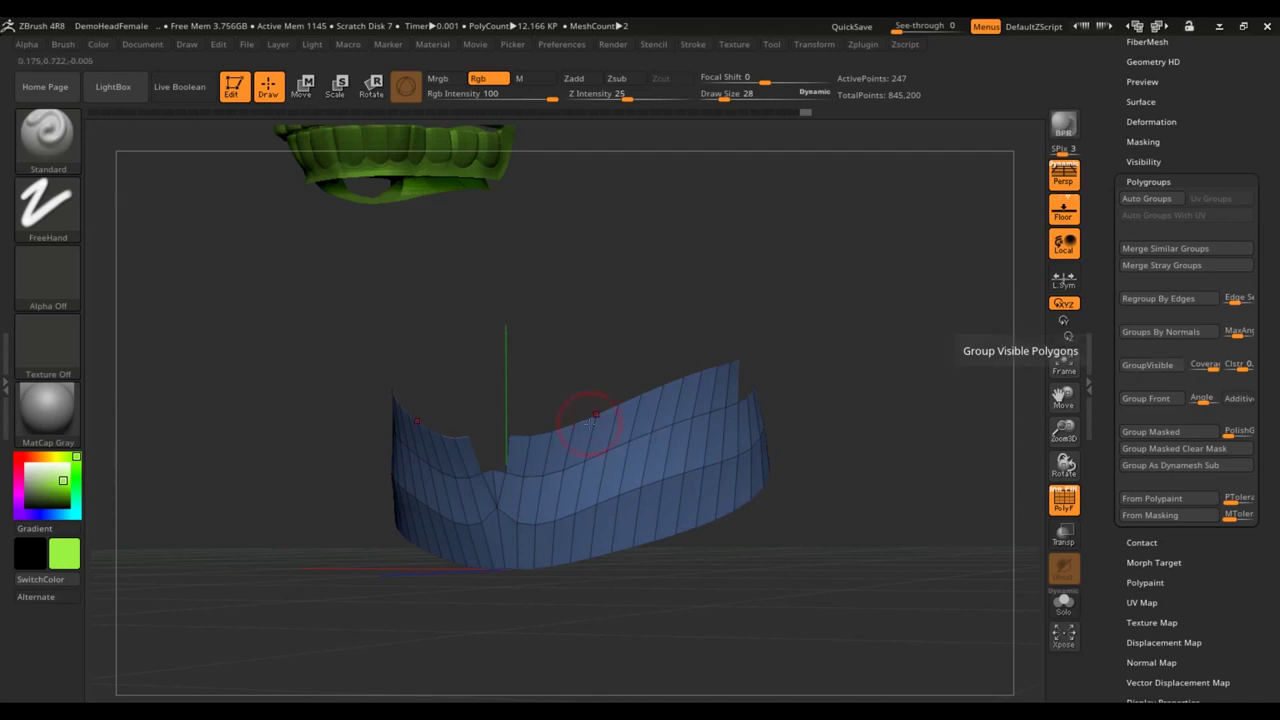
{"action": "left_click", "coordinate": [1152, 366]}
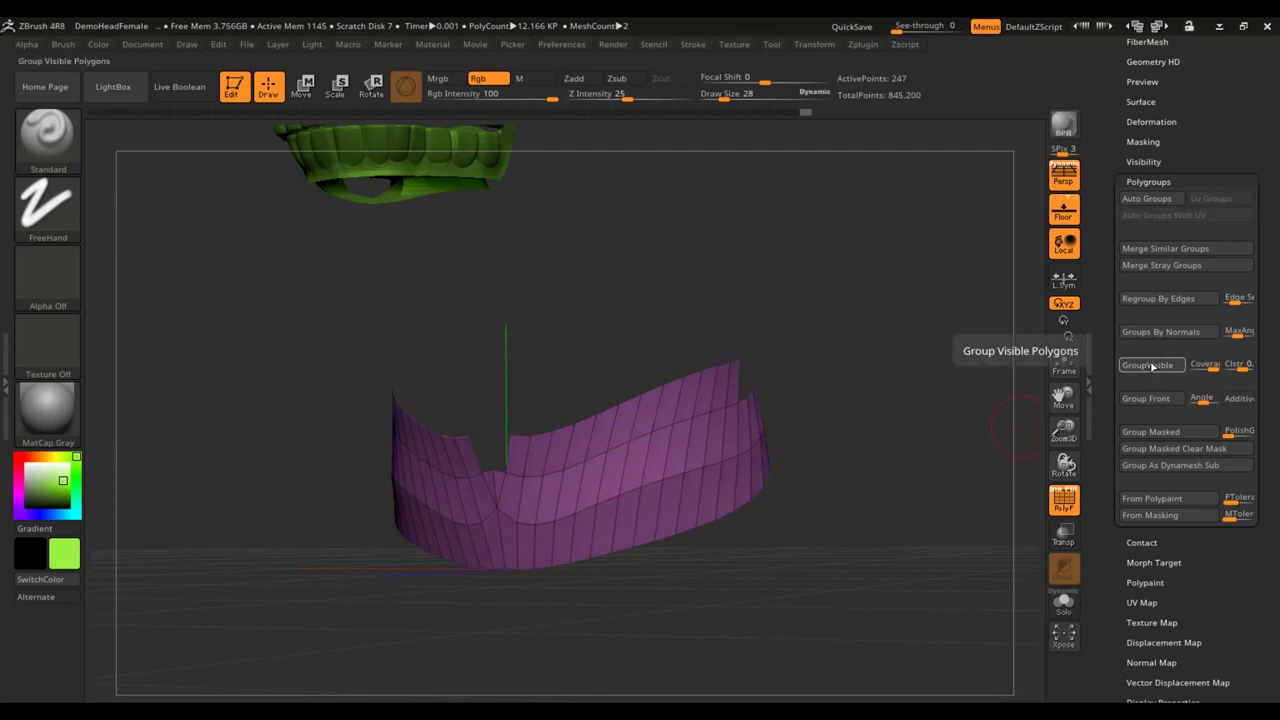
{"action": "left_click", "coordinate": [1152, 366]}
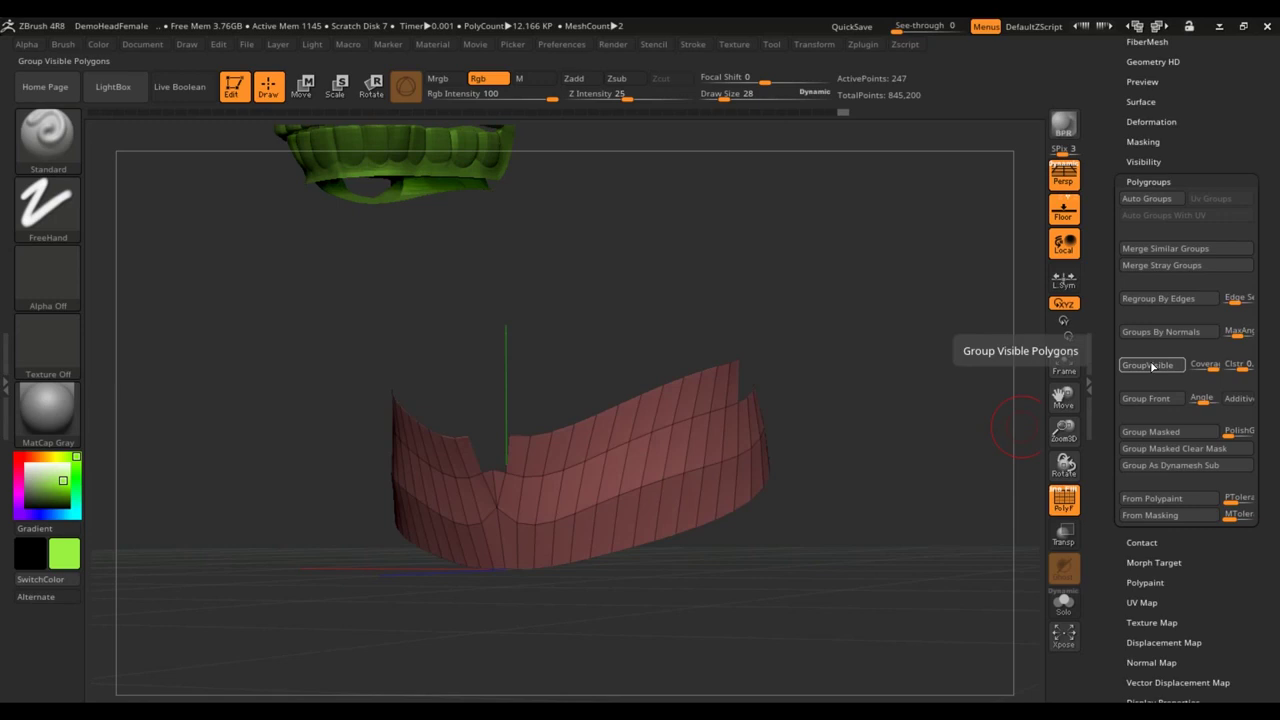
{"action": "left_click", "coordinate": [1152, 366]}
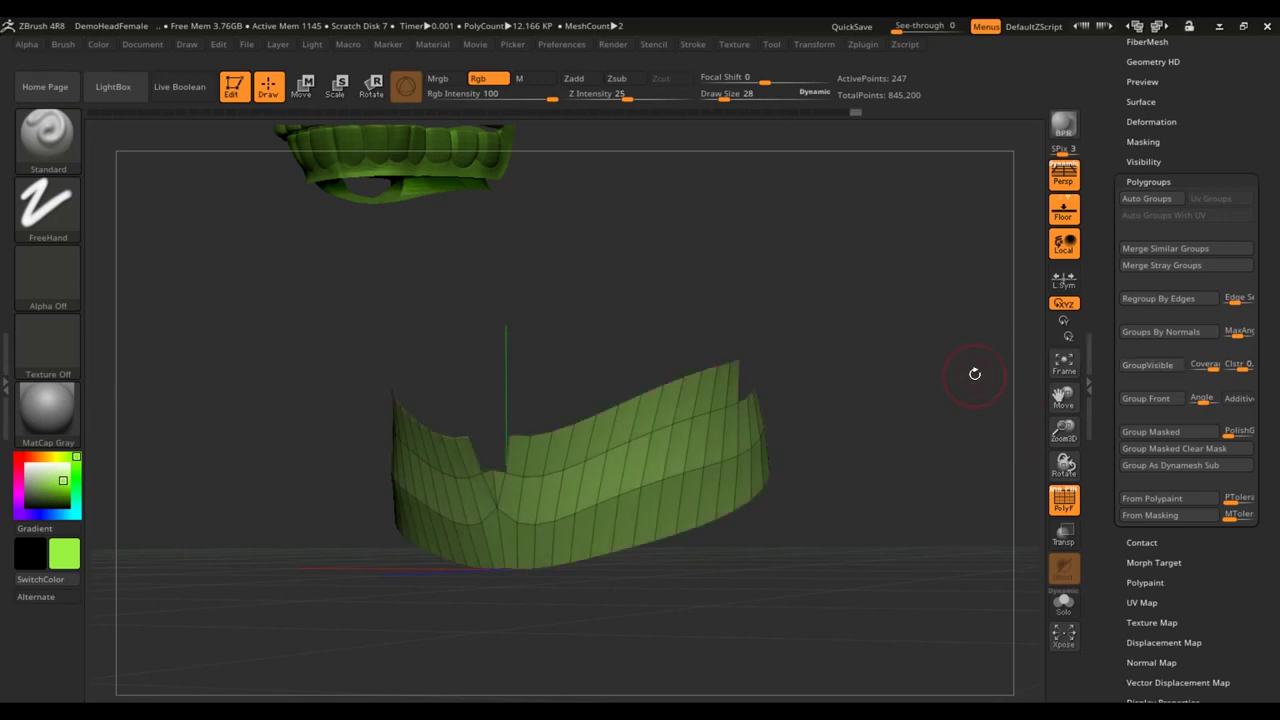
Unhide the rest of the head mesh and bring the face and neck into view.
{"action": "left_click", "coordinate": [928, 401], "text": "ctrl+shift"}
{"action": "mouse_move", "coordinate": [869, 383]}
{"action": "left_mouse_down"}
{"action": "mouse_move", "coordinate": [960, 395]}
{"action": "mouse_move", "coordinate": [855, 404]}
{"action": "left_mouse_up"}
{"action": "right_click_drag", "start_coordinate": [855, 404], "coordinate": [806, 360]}
{"action": "right_click_drag", "start_coordinate": [853, 276], "coordinate": [863, 430], "text": "alt"}
{"action": "left_click_drag", "start_coordinate": [863, 430], "coordinate": [863, 430]}
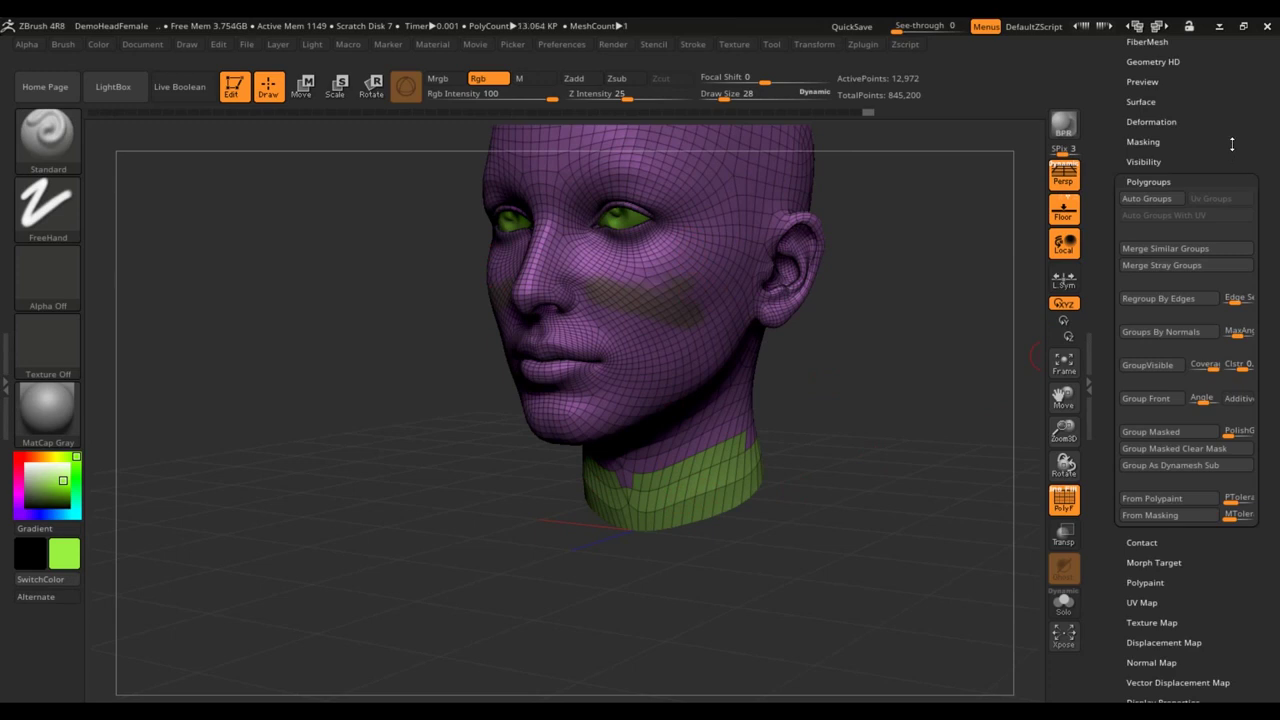
Raise the head by three subdivision levels and add a new layer above the cheek stripe layer.
{"action": "scroll", "coordinate": [1233, 202], "scroll_direction": "up", "scroll_amount": 3}
{"action": "left_click", "coordinate": [1126, 98]}
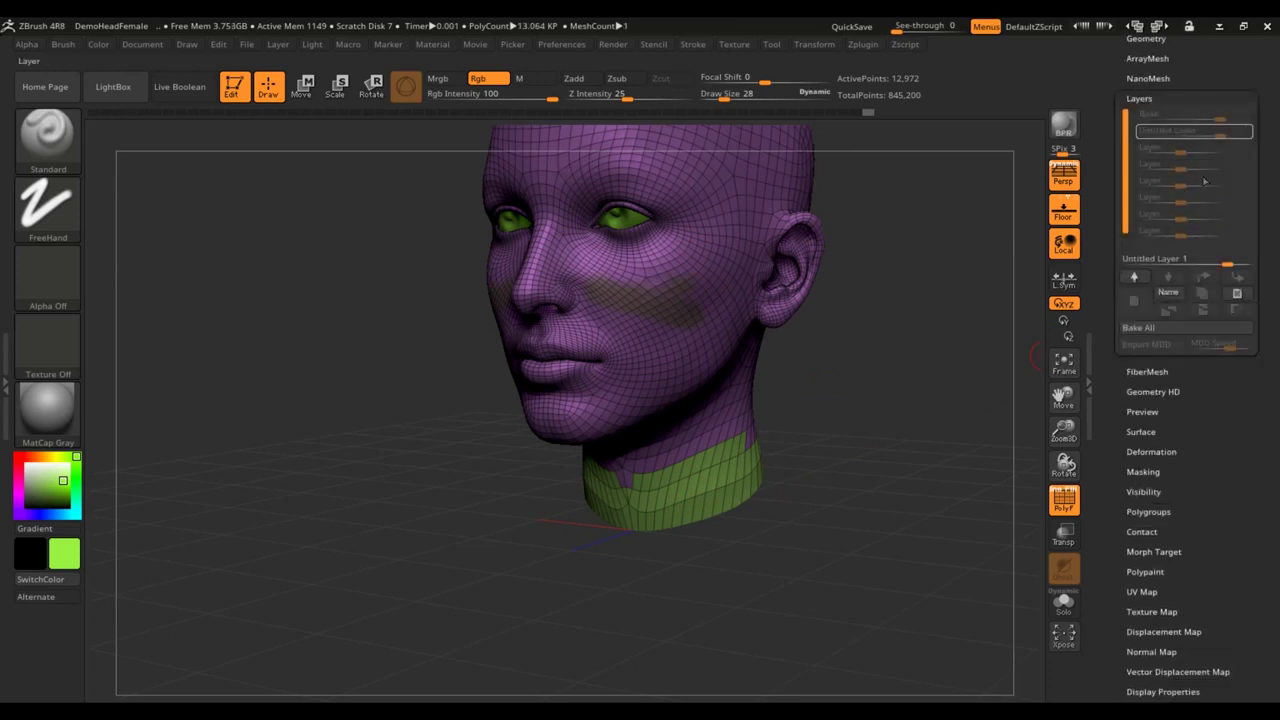
{"action": "key", "text": "d"}
{"action": "key", "text": "d"}
{"action": "key", "text": "d"}
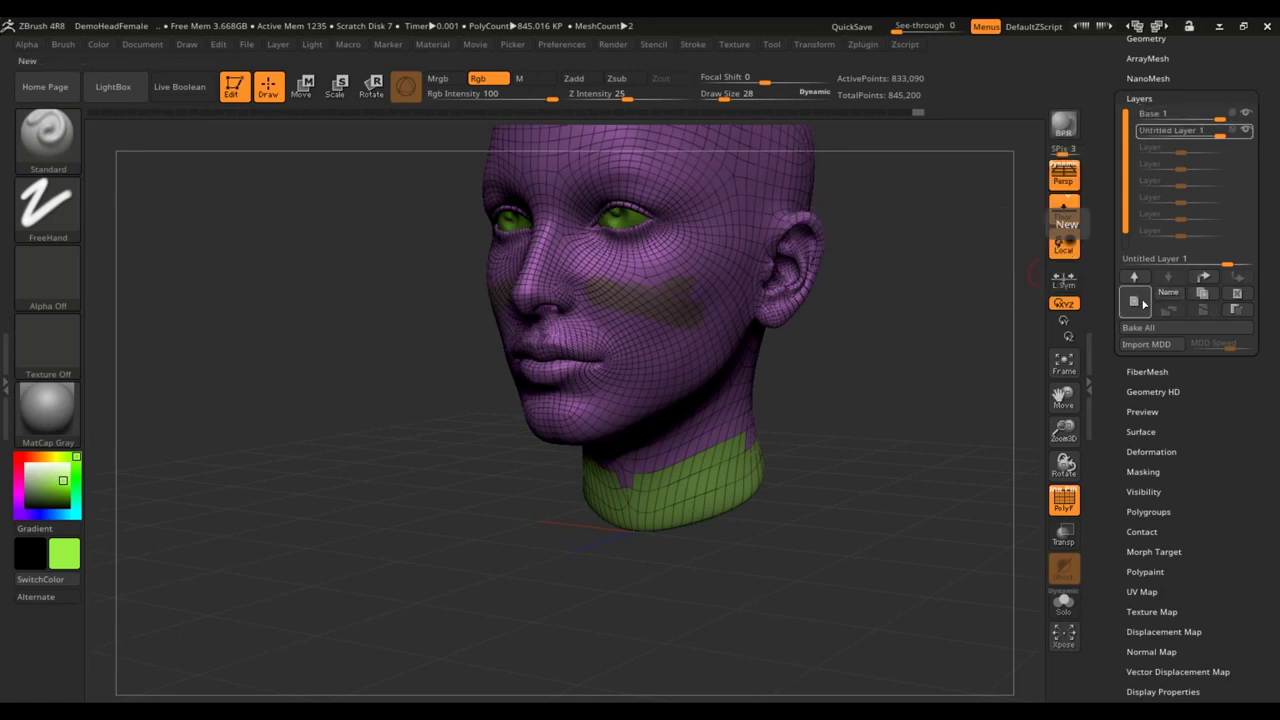
{"action": "left_click", "coordinate": [1137, 304]}
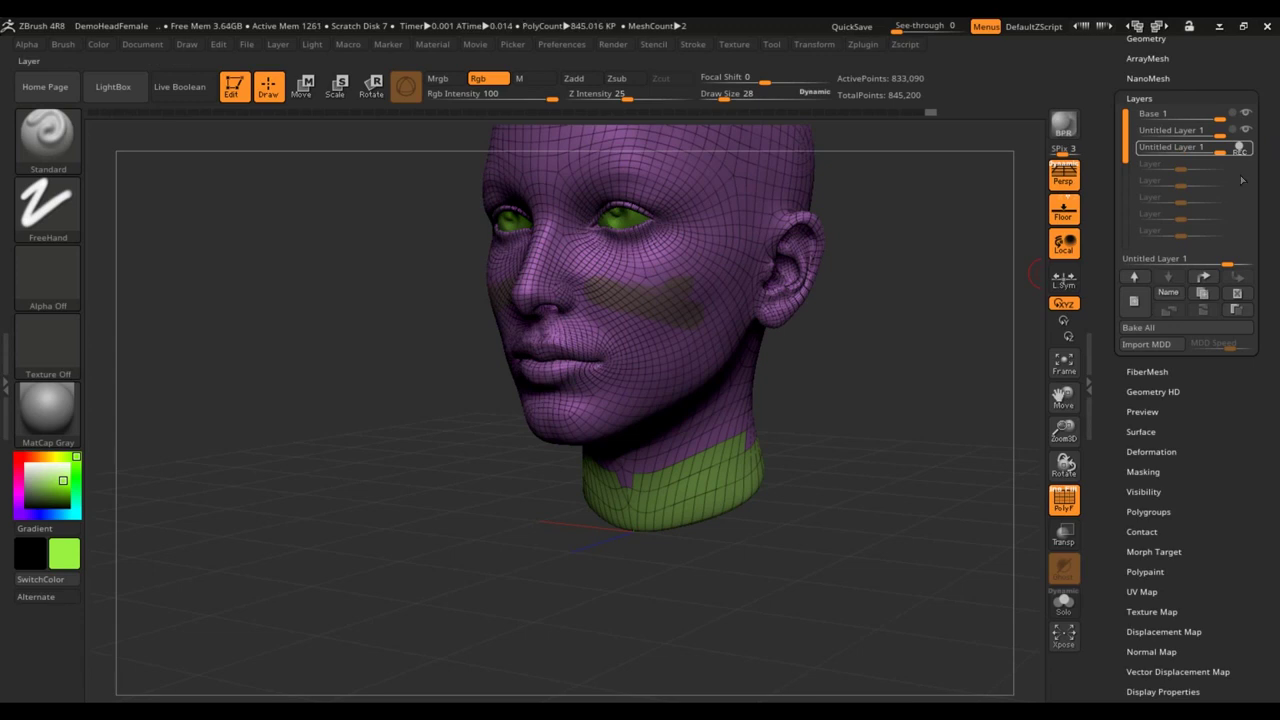
Isolate the neck polygroup and turn off the polygon wireframe display.
{"action": "left_click_drag", "start_coordinate": [778, 540], "coordinate": [826, 410]}
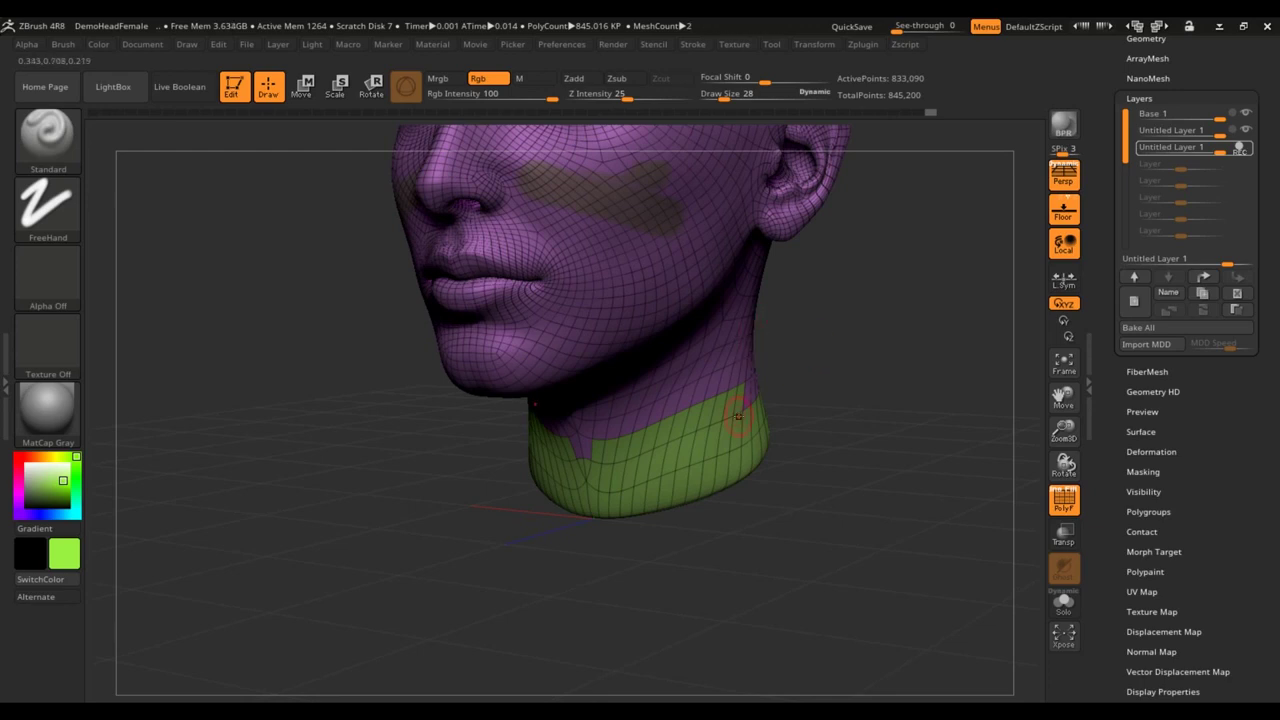
{"action": "left_click", "coordinate": [723, 450], "text": "ctrl+shift"}
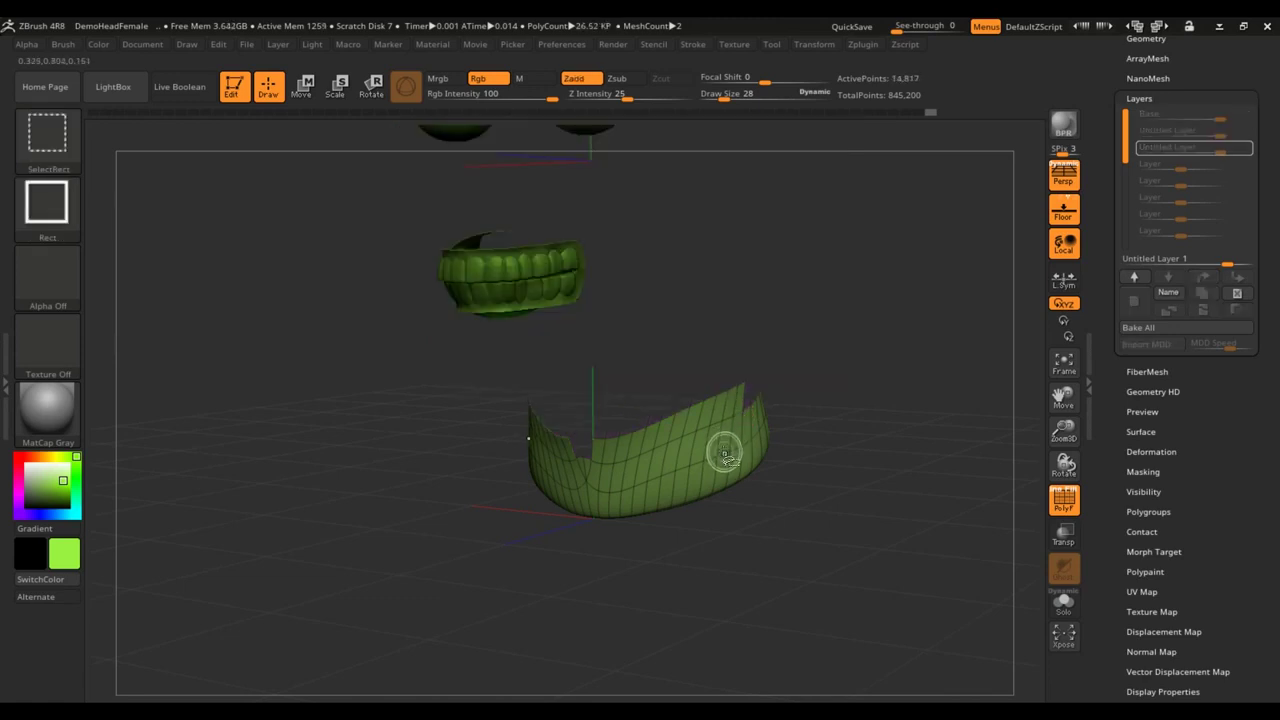
{"action": "key", "text": "shift+f"}
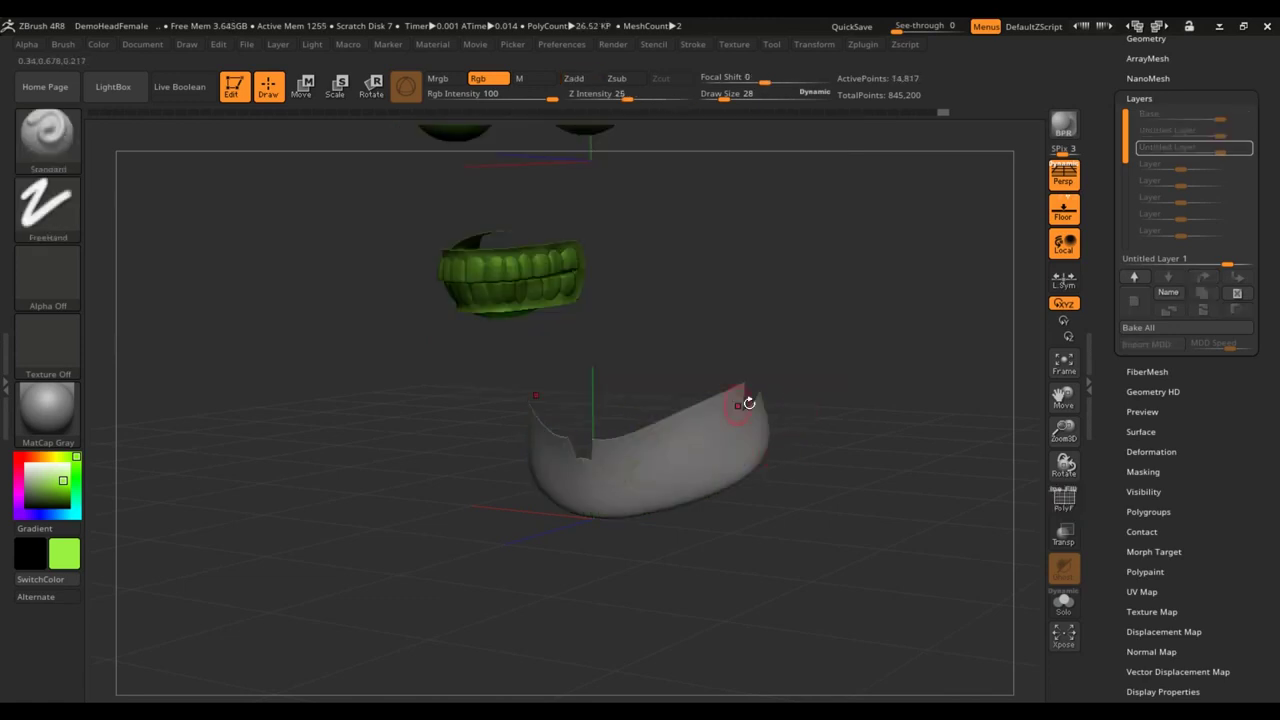
{"action": "left_click", "coordinate": [1064, 497]}
{"action": "left_click", "coordinate": [1064, 497]}
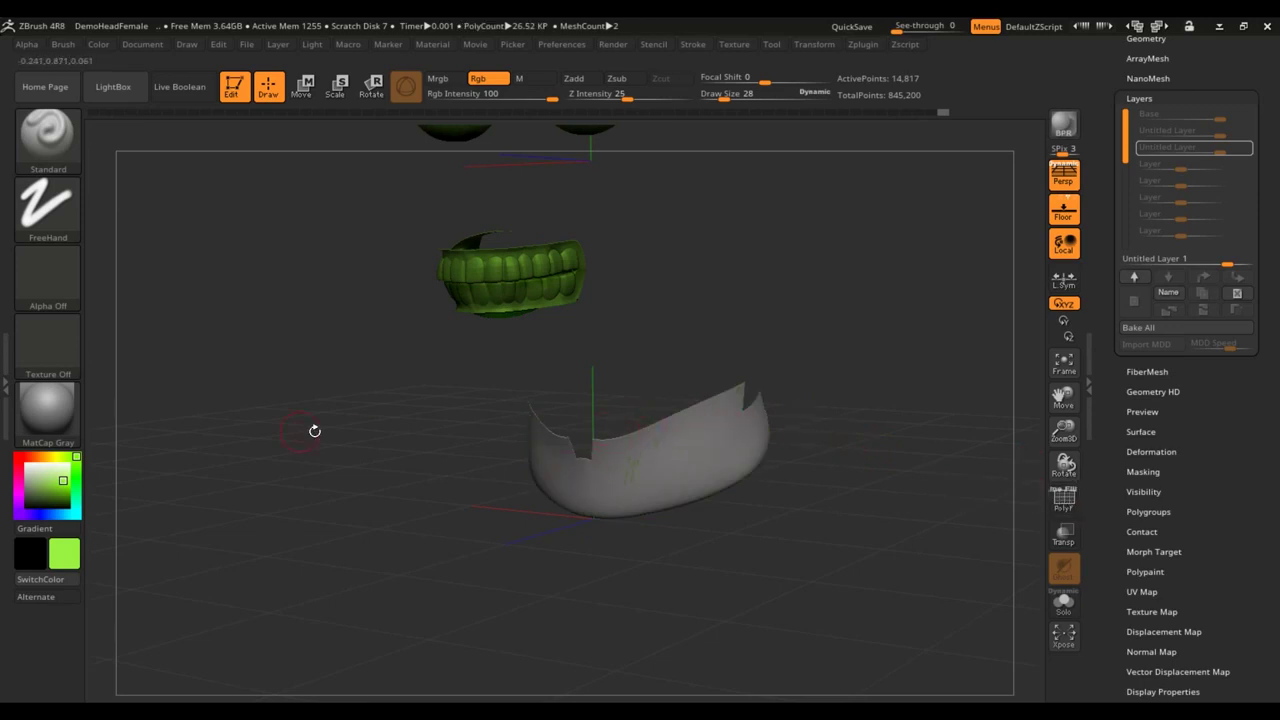
Apply Fill Object with purple to the isolated neck band and set the brush Draw Size to 96.
{"action": "left_click", "coordinate": [105, 46]}
{"action": "mouse_move", "coordinate": [57, 481]}
{"action": "left_mouse_down"}
{"action": "mouse_move", "coordinate": [38, 497]}
{"action": "mouse_move", "coordinate": [14, 470]}
{"action": "mouse_move", "coordinate": [18, 506]}
{"action": "mouse_move", "coordinate": [54, 485]}
{"action": "left_mouse_up"}
{"action": "mouse_move", "coordinate": [709, 494]}
{"action": "left_mouse_down"}
{"action": "mouse_move", "coordinate": [722, 448]}
{"action": "mouse_move", "coordinate": [540, 440]}
{"action": "mouse_move", "coordinate": [671, 459]}
{"action": "mouse_move", "coordinate": [572, 476]}
{"action": "mouse_move", "coordinate": [836, 424]}
{"action": "mouse_move", "coordinate": [656, 468]}
{"action": "left_mouse_up"}
{"action": "key", "text": "s"}
{"action": "left_click_drag", "start_coordinate": [804, 425], "coordinate": [780, 445]}
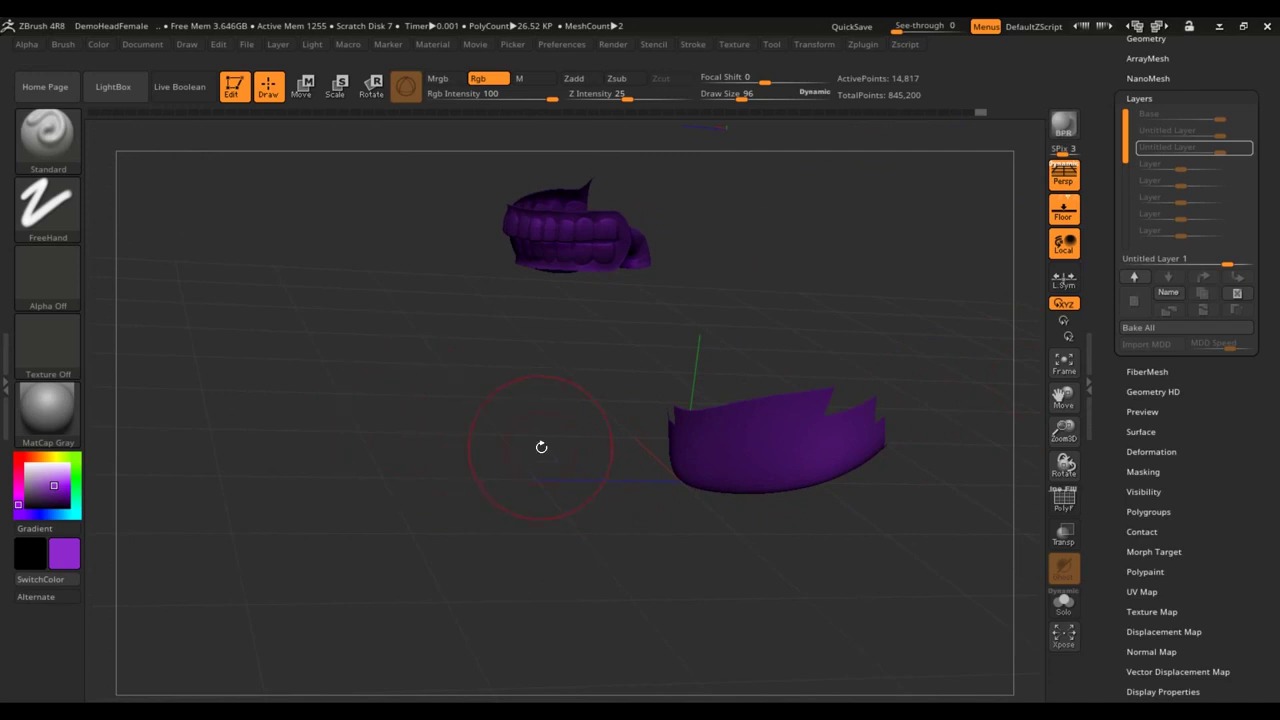
Show the complete head again and turn it to face the front.
{"action": "left_click", "coordinate": [283, 428], "text": "ctrl+shift"}
{"action": "left_click_drag", "start_coordinate": [602, 505], "coordinate": [781, 481]}
{"action": "left_click_drag", "start_coordinate": [837, 528], "coordinate": [925, 440]}
{"action": "left_click_drag", "start_coordinate": [857, 371], "coordinate": [811, 520], "text": "alt"}
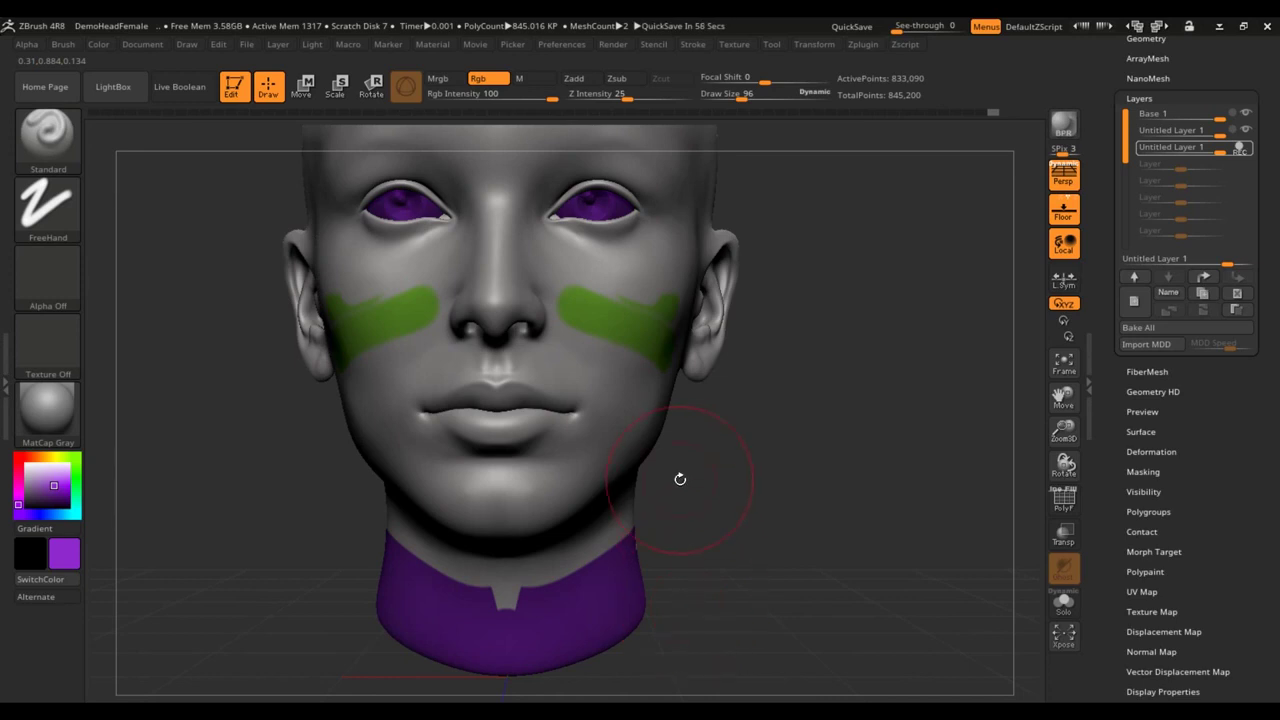
Frame one eye up close and add another new layer for painting around the eyes.
{"action": "right_click_drag", "start_coordinate": [443, 438], "coordinate": [746, 444], "text": "ctrl"}
{"action": "mouse_move", "coordinate": [680, 392]}
{"action": "right_mouse_down", "text": "alt"}
{"action": "mouse_move", "coordinate": [520, 430]}
{"action": "mouse_move", "coordinate": [645, 436]}
{"action": "right_mouse_up", "text": "alt"}
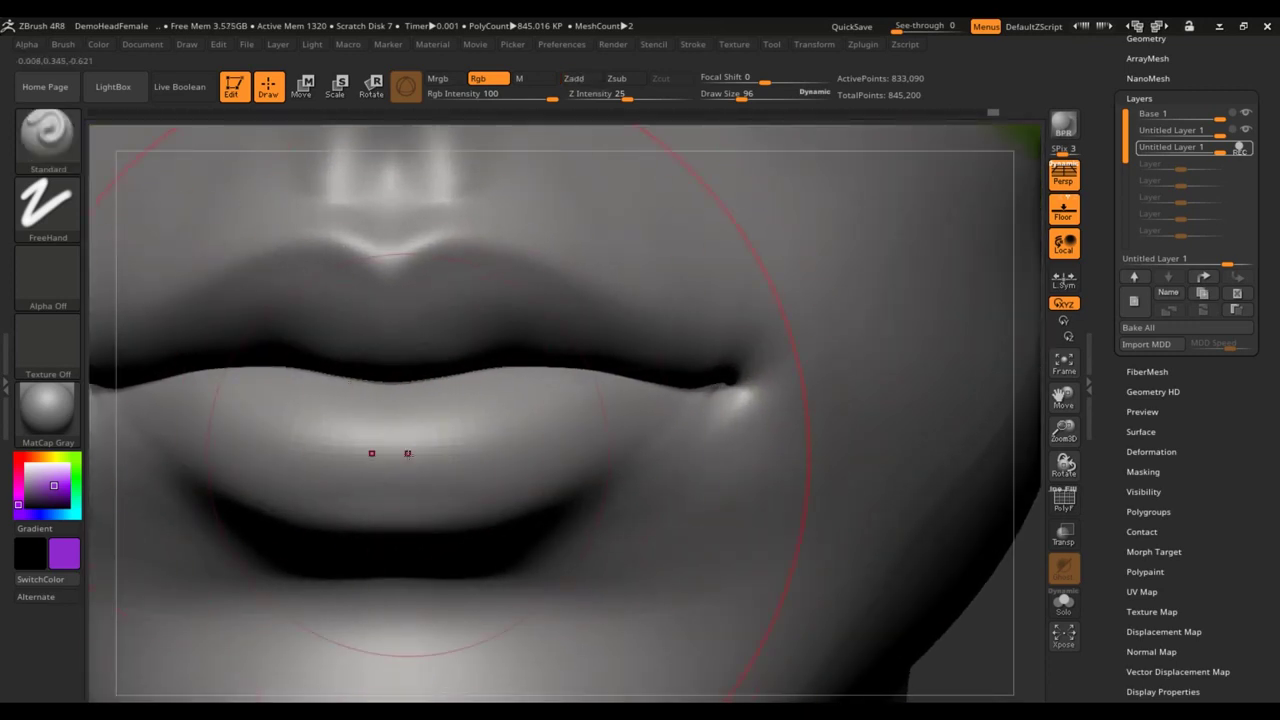
{"action": "right_click_drag", "start_coordinate": [578, 440], "coordinate": [352, 425], "text": "ctrl"}
{"action": "right_click_drag", "start_coordinate": [700, 322], "coordinate": [427, 675], "text": "alt"}
{"action": "mouse_move", "coordinate": [460, 452]}
{"action": "right_mouse_down", "text": "ctrl"}
{"action": "mouse_move", "coordinate": [540, 450]}
{"action": "mouse_move", "coordinate": [582, 373]}
{"action": "right_mouse_up", "text": "ctrl"}
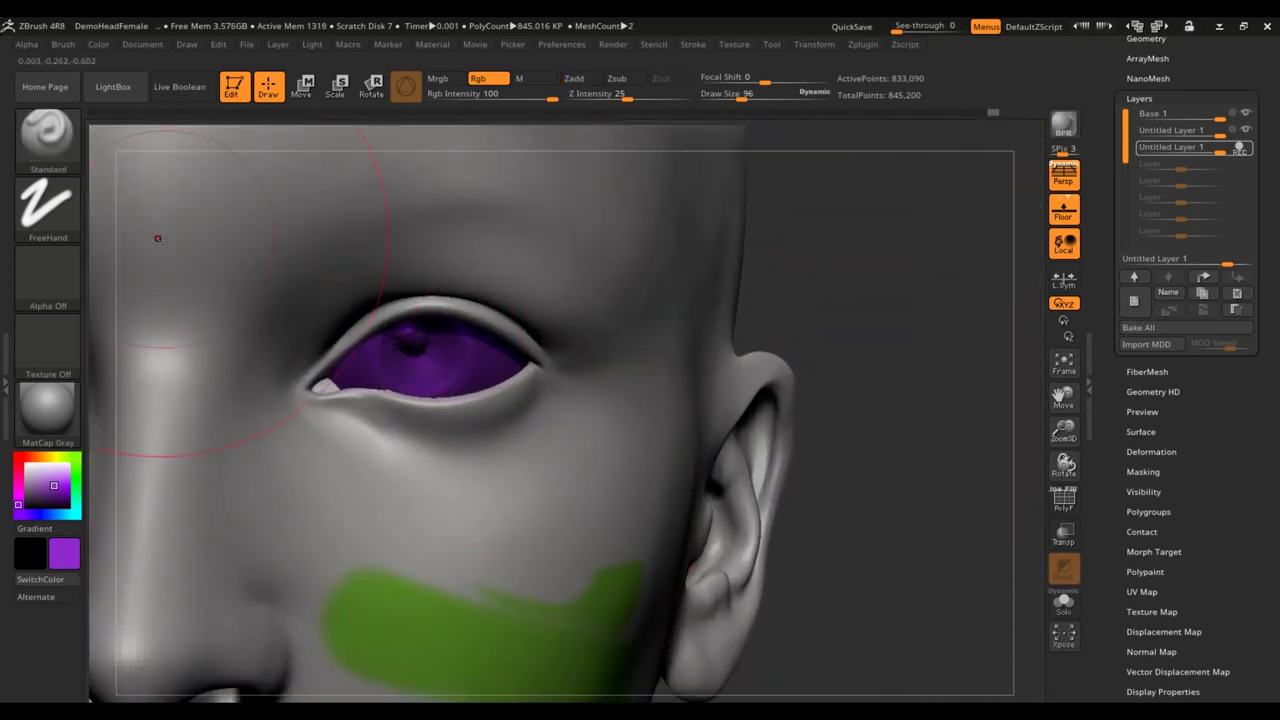
{"action": "left_click", "coordinate": [43, 135]}
{"action": "mouse_move", "coordinate": [1052, 401]}
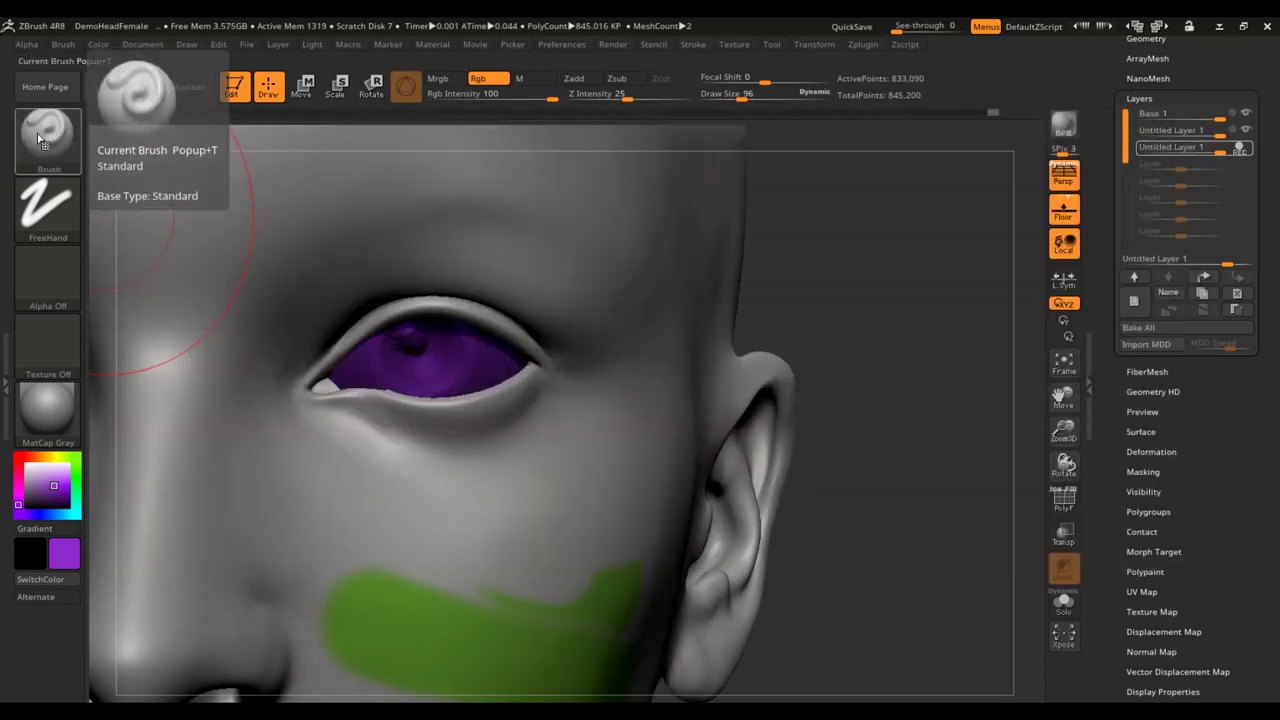
{"action": "left_click", "coordinate": [43, 135]}
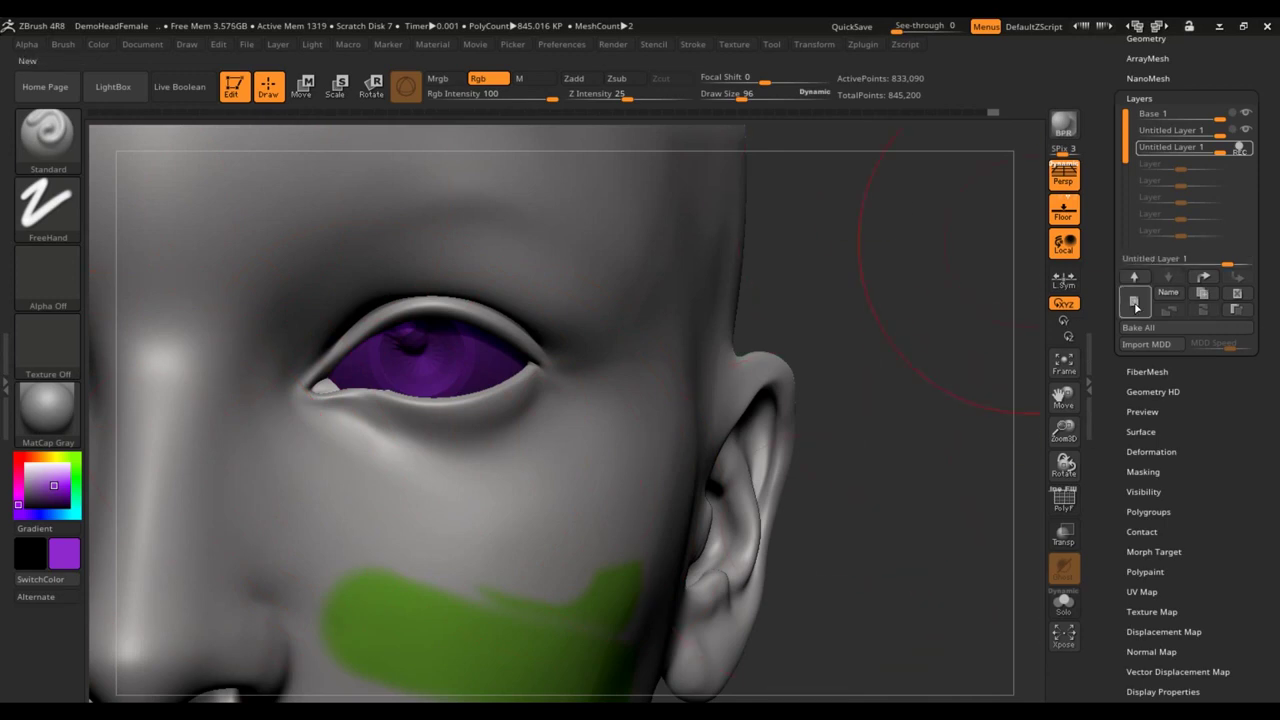
{"action": "left_click", "coordinate": [1134, 302]}
Undo a trial purple stroke over the eye, and set the brush to Draw Size 84 and Focal Shift -69.
{"action": "left_click_drag", "start_coordinate": [415, 330], "coordinate": [434, 340]}
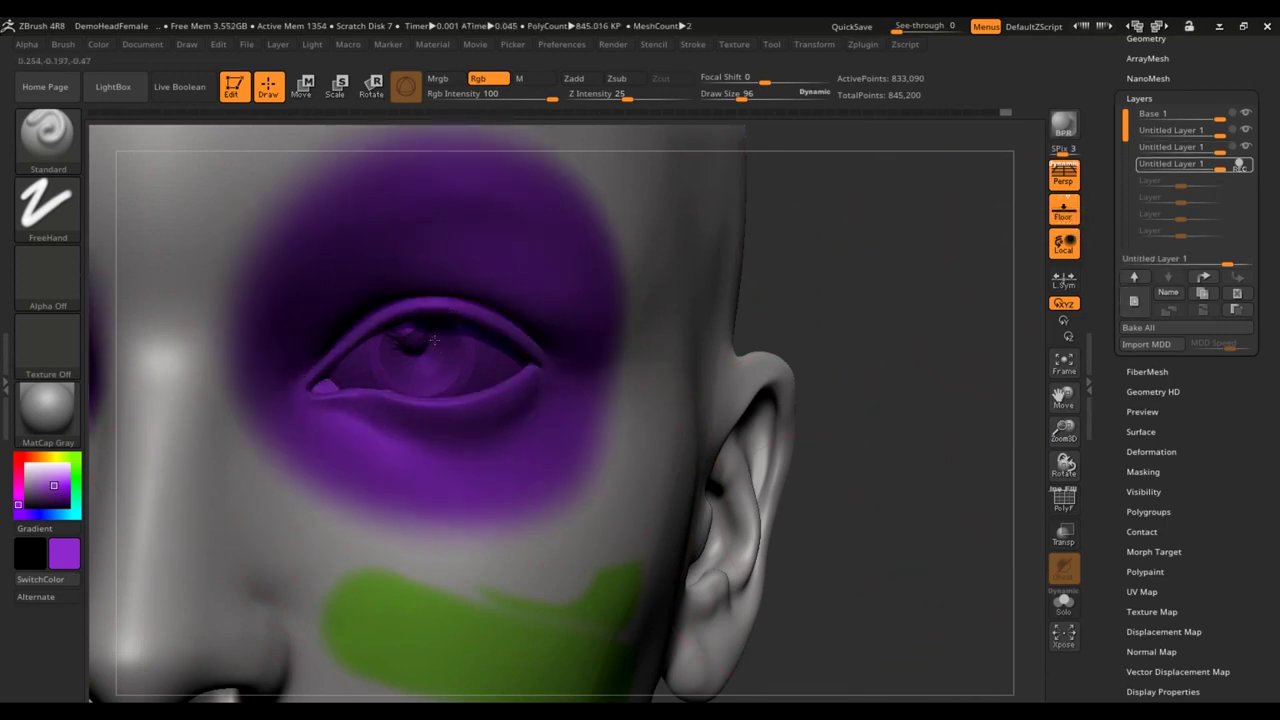
{"action": "key", "text": "ctrl+z"}
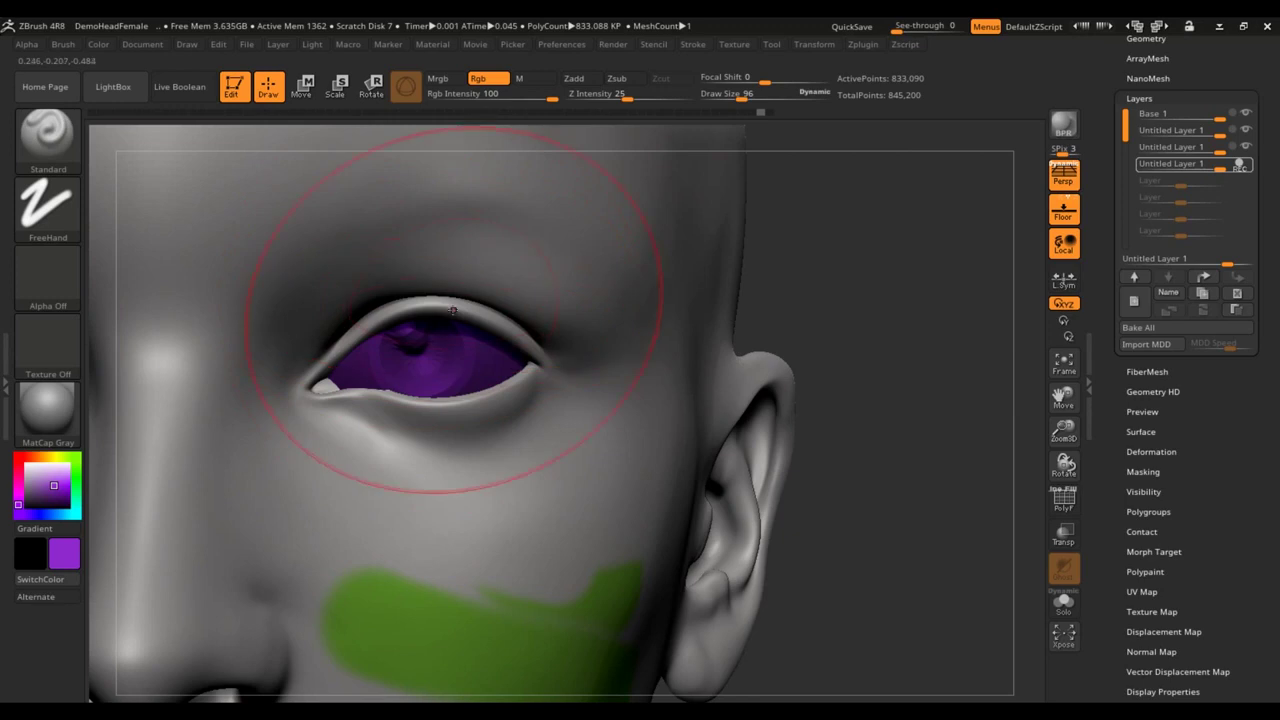
{"action": "key", "text": "s"}
{"action": "mouse_move", "coordinate": [435, 298]}
{"action": "left_mouse_down"}
{"action": "mouse_move", "coordinate": [423, 297]}
{"action": "mouse_move", "coordinate": [449, 297]}
{"action": "mouse_move", "coordinate": [393, 290]}
{"action": "left_mouse_up"}
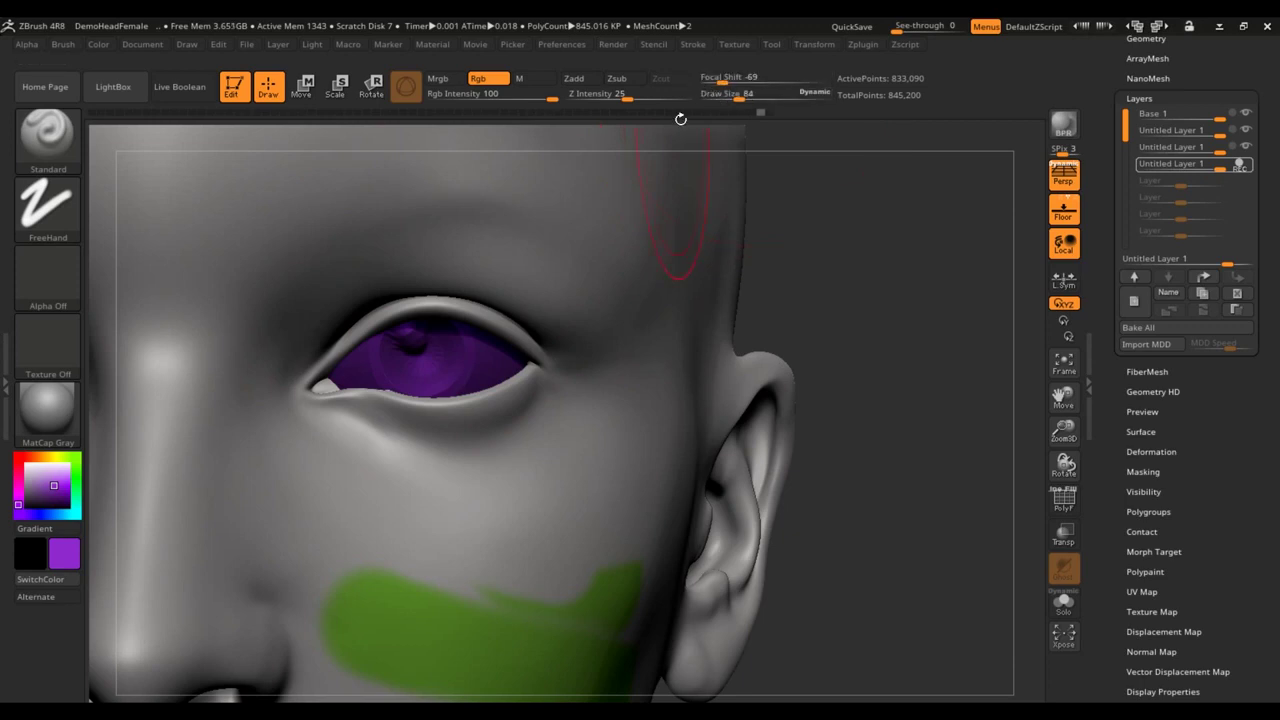
Paint a sharp-edged purple patch symmetrically around both eyes, covering the lids and brow area.
{"action": "left_click", "coordinate": [441, 321]}
{"action": "mouse_move", "coordinate": [441, 321]}
{"action": "left_mouse_down"}
{"action": "mouse_move", "coordinate": [345, 310]}
{"action": "mouse_move", "coordinate": [420, 205]}
{"action": "mouse_move", "coordinate": [515, 235]}
{"action": "mouse_move", "coordinate": [512, 278]}
{"action": "mouse_move", "coordinate": [566, 247]}
{"action": "left_mouse_up"}
{"action": "left_click_drag", "start_coordinate": [935, 529], "coordinate": [877, 520]}
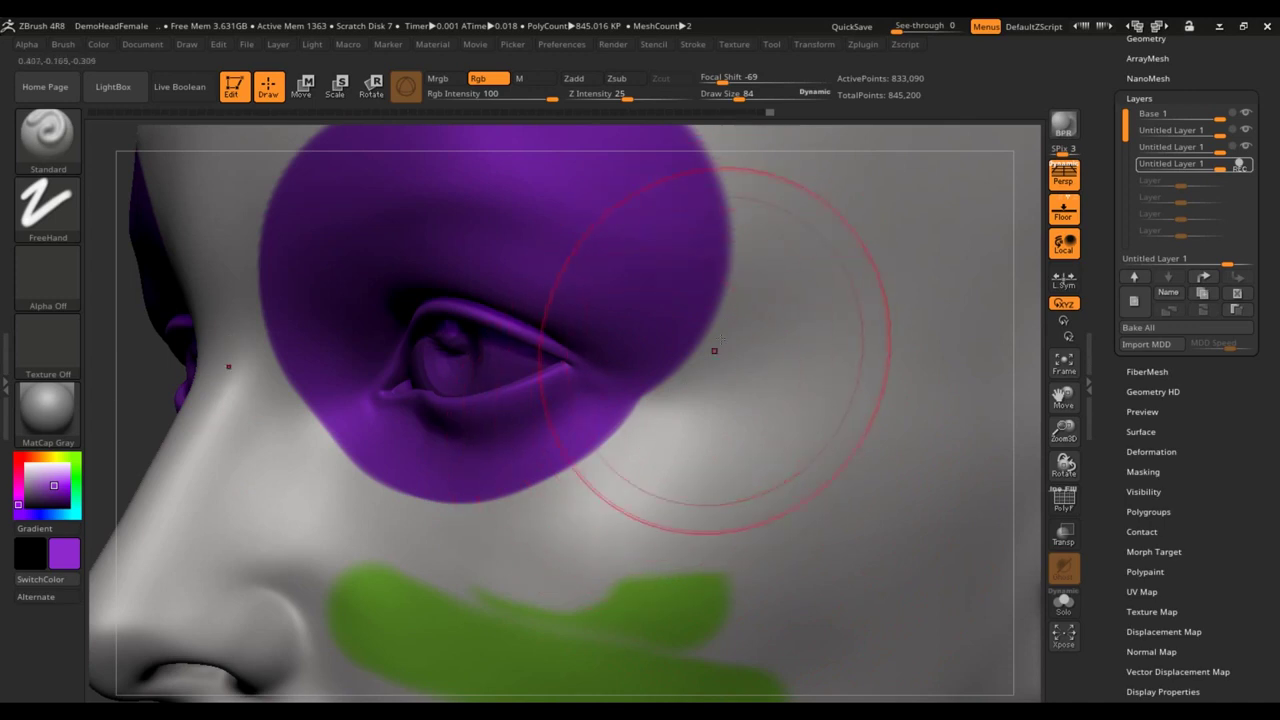
{"action": "left_click", "coordinate": [515, 296]}
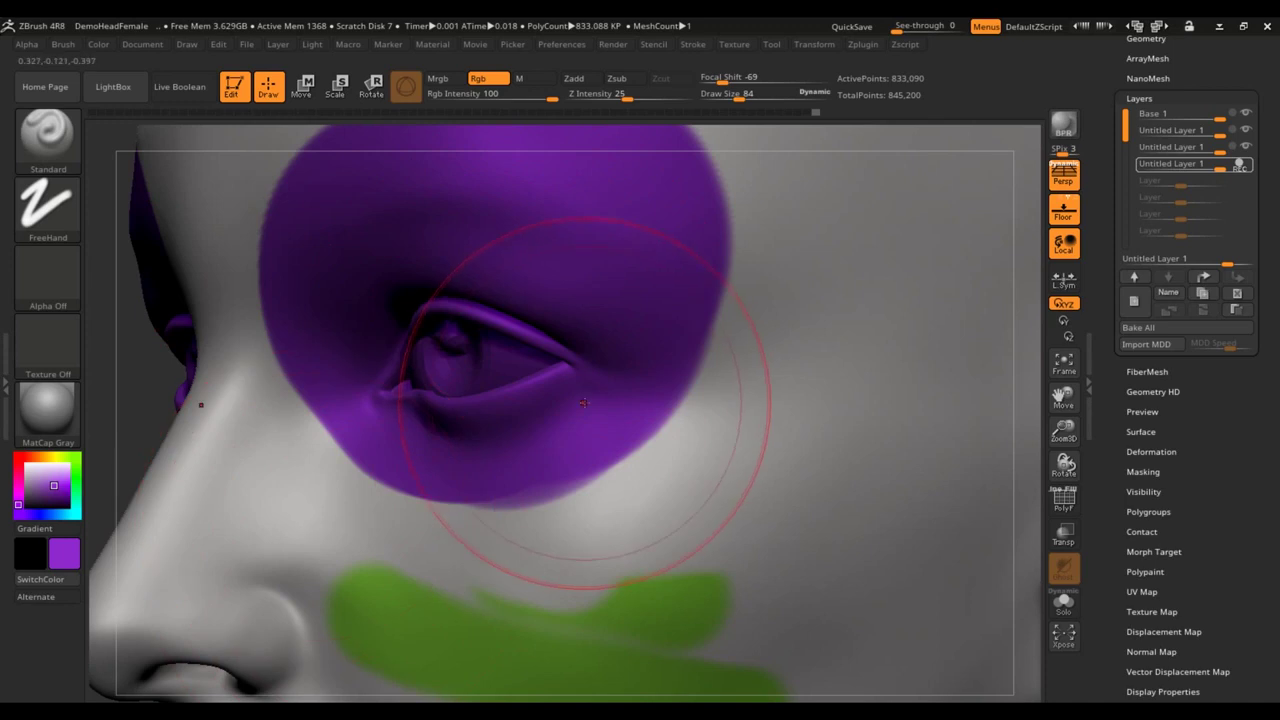
{"action": "key", "text": "ctrl"}
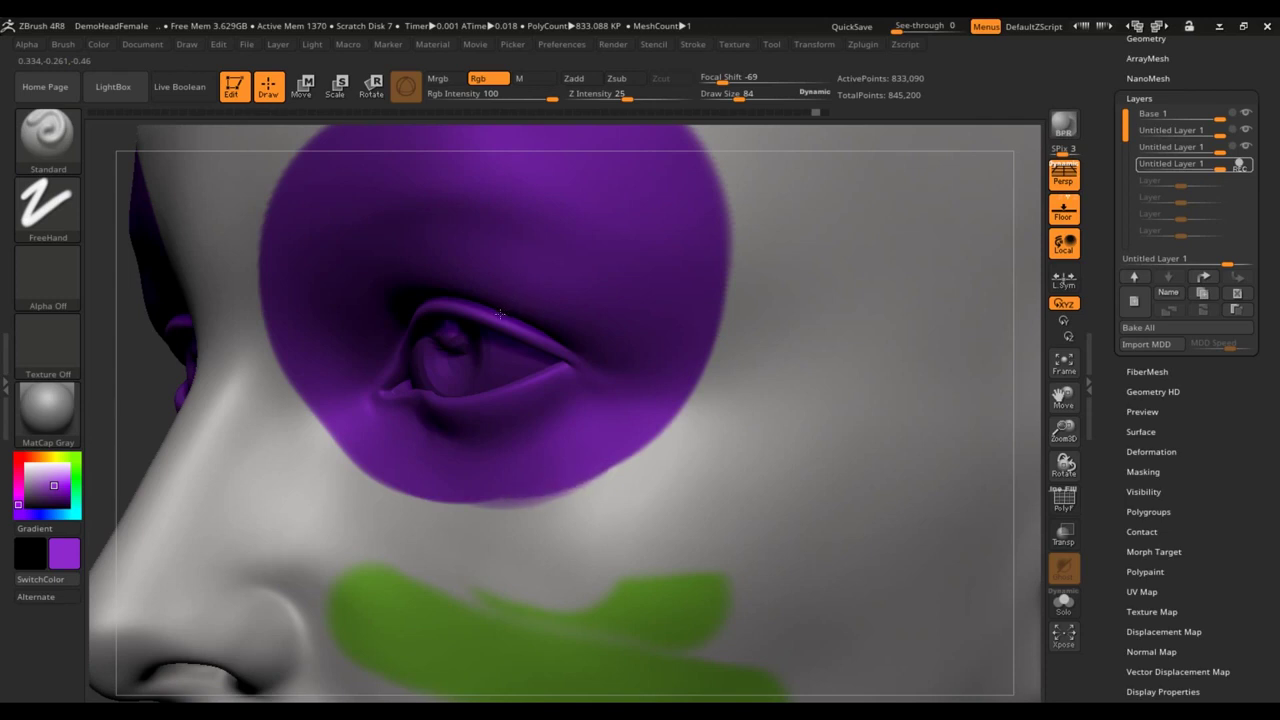
{"action": "left_click_drag", "start_coordinate": [498, 321], "coordinate": [494, 319]}
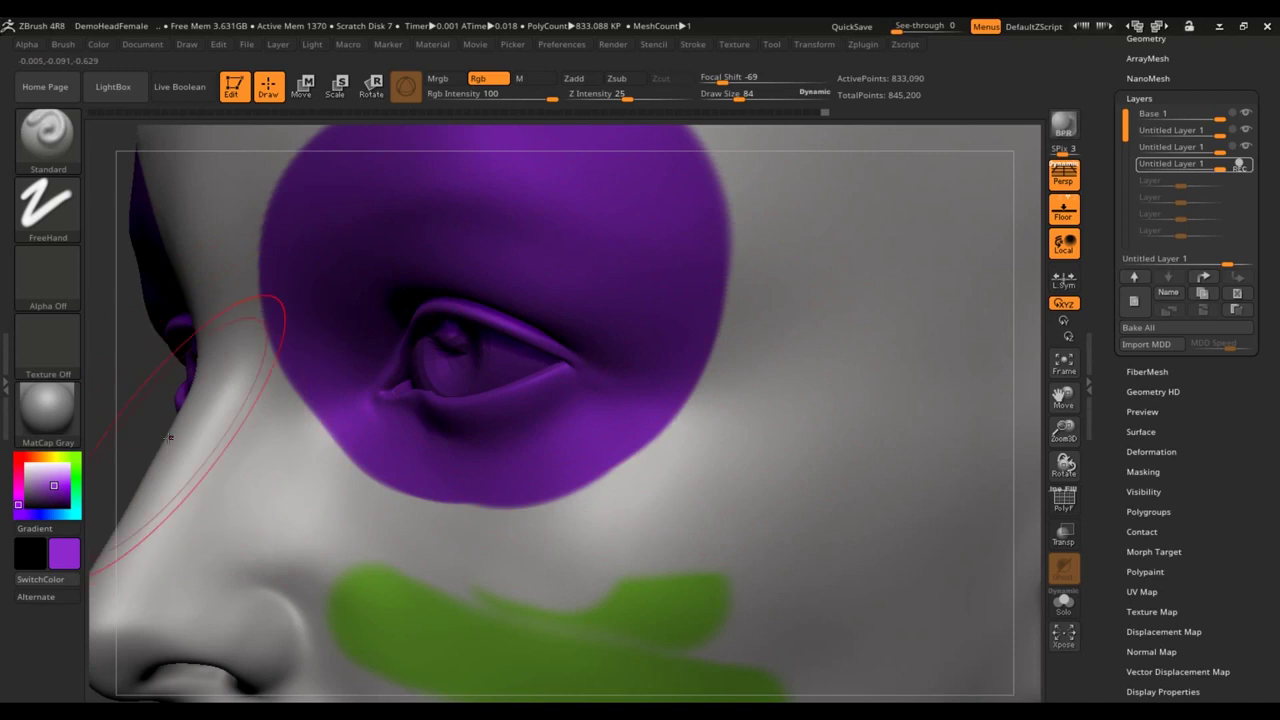
Erase the upper brow area of both purple eye patches to give them a slanted, tapering top edge.
{"action": "left_click_drag", "start_coordinate": [156, 406], "coordinate": [335, 405]}
{"action": "right_click_drag", "start_coordinate": [500, 403], "coordinate": [391, 377], "text": "ctrl"}
{"action": "mouse_move", "coordinate": [404, 306]}
{"action": "right_mouse_down", "text": "alt"}
{"action": "mouse_move", "coordinate": [389, 403]}
{"action": "mouse_move", "coordinate": [438, 416]}
{"action": "mouse_move", "coordinate": [480, 406]}
{"action": "right_mouse_up", "text": "alt"}
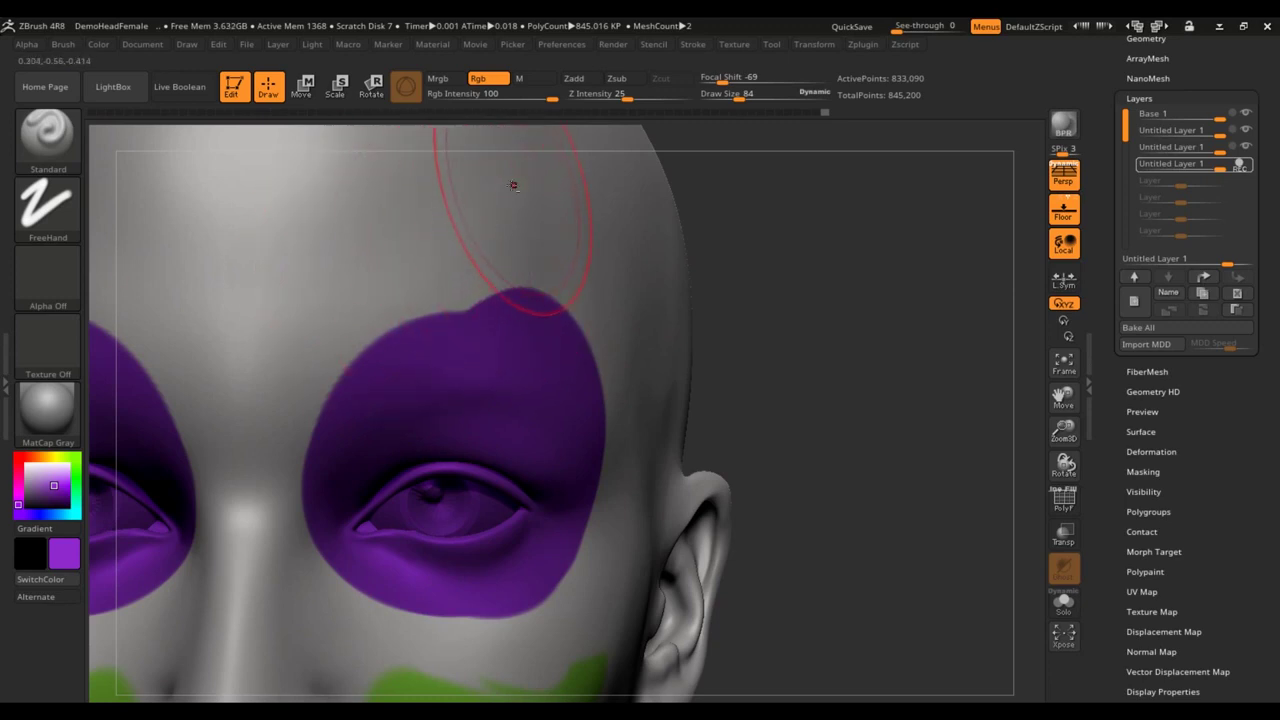
{"action": "left_click_drag", "start_coordinate": [508, 180], "coordinate": [291, 240], "text": "alt"}
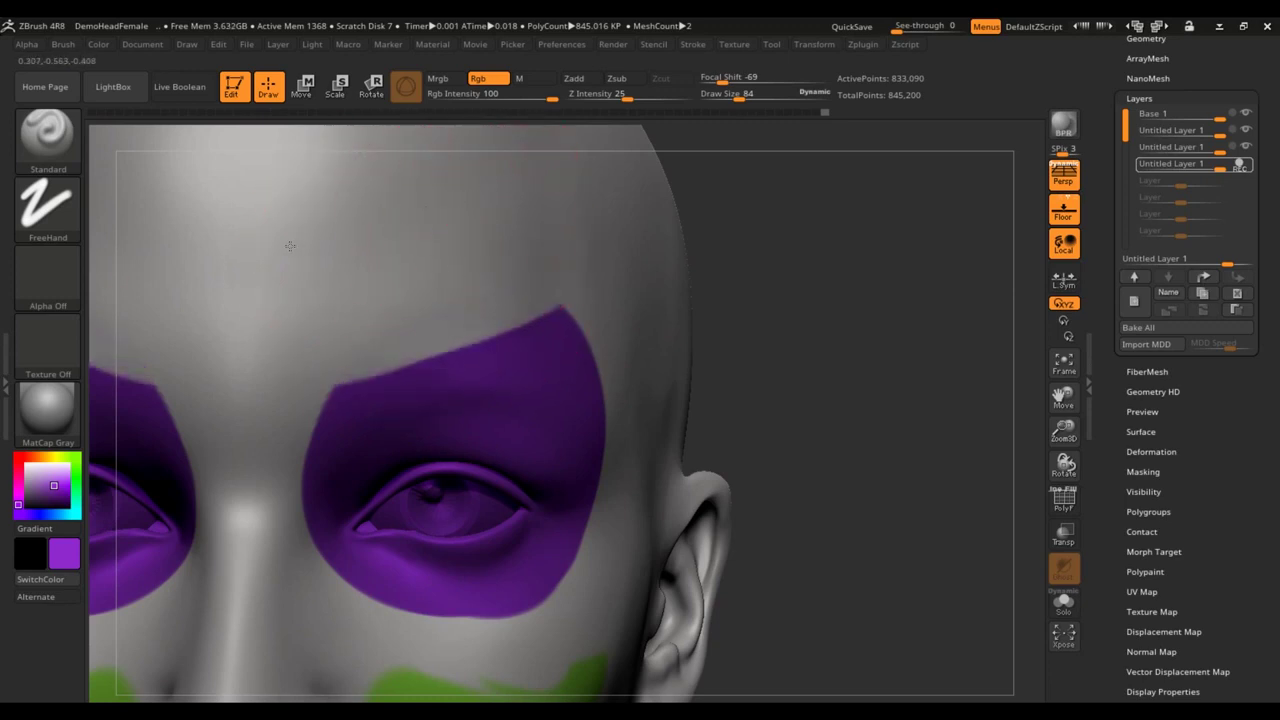
Set the Draw Size to 22 and trim the patches' inner edges diagonally beside the nose bridge.
{"action": "key", "text": "s"}
{"action": "left_click_drag", "start_coordinate": [440, 217], "coordinate": [431, 218]}
{"action": "mouse_move", "coordinate": [315, 470]}
{"action": "left_mouse_down"}
{"action": "mouse_move", "coordinate": [286, 503]}
{"action": "mouse_move", "coordinate": [345, 400]}
{"action": "mouse_move", "coordinate": [310, 430]}
{"action": "left_mouse_up"}
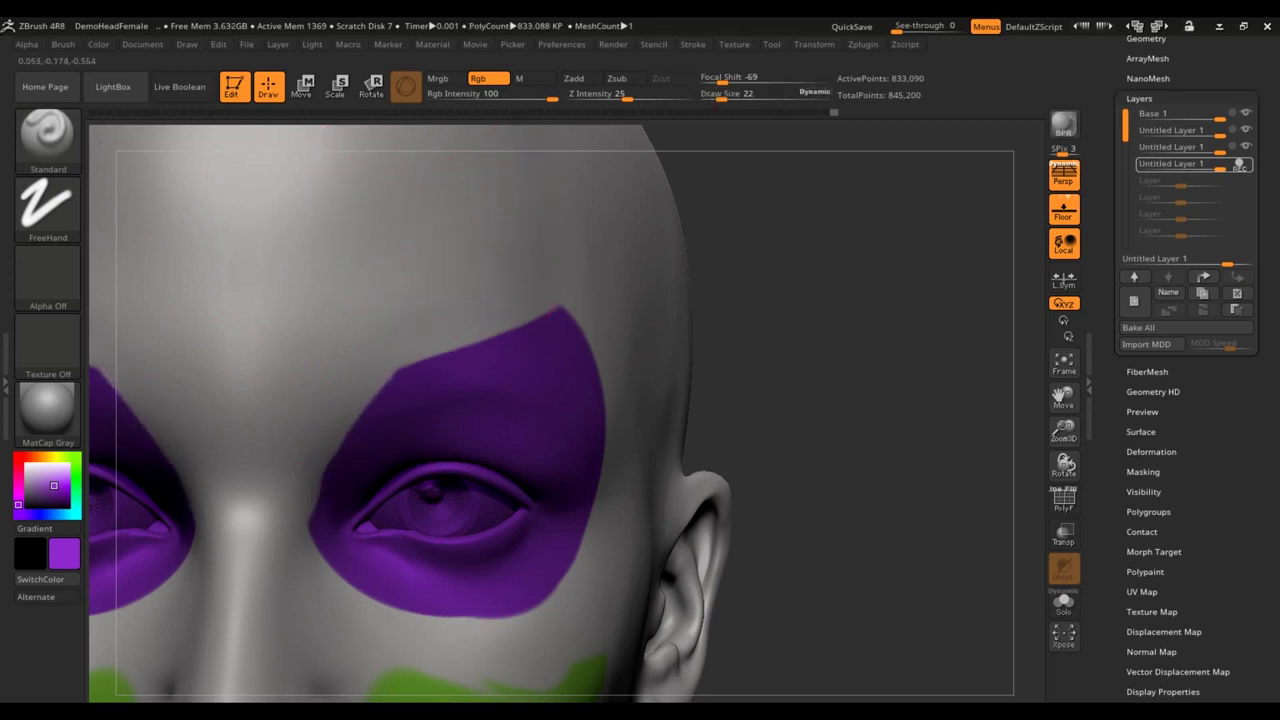
Reduce the Draw Size to 15 and erase finer portions of the patch's inner edge near the nose bridge.
{"action": "right_click_drag", "start_coordinate": [298, 492], "coordinate": [500, 449], "text": "ctrl"}
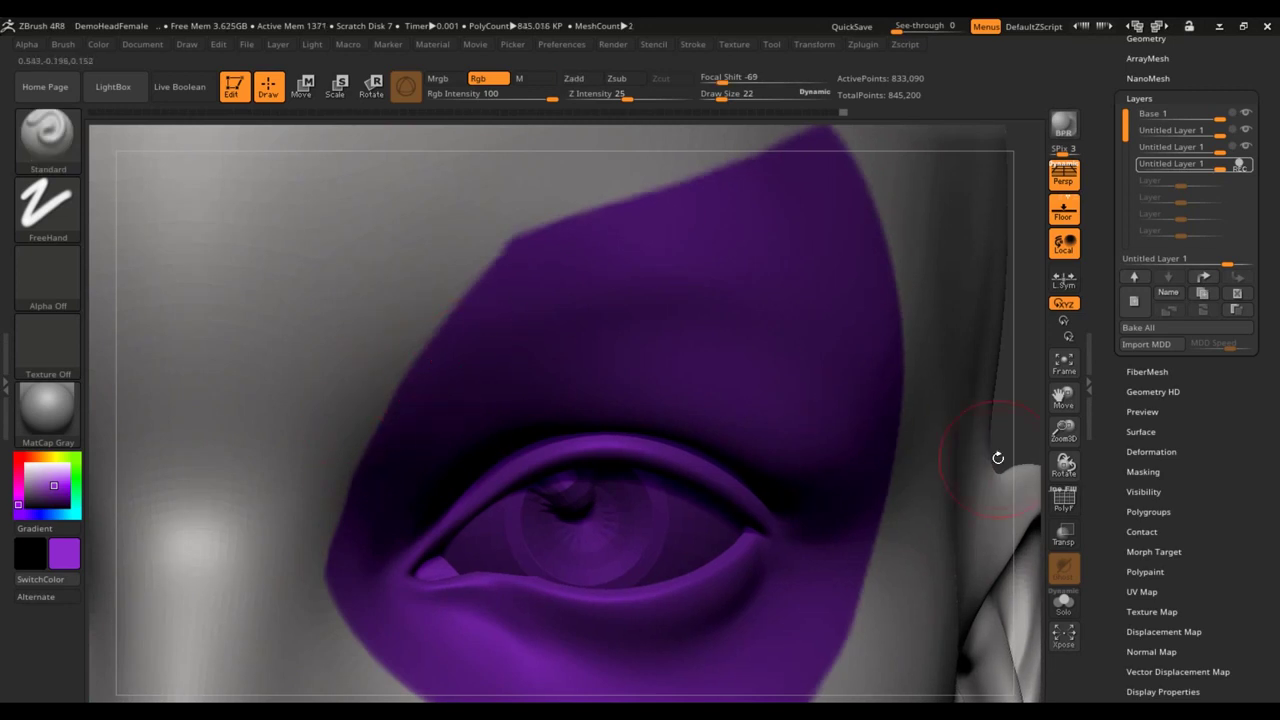
{"action": "left_click_drag", "start_coordinate": [1014, 403], "coordinate": [988, 394]}
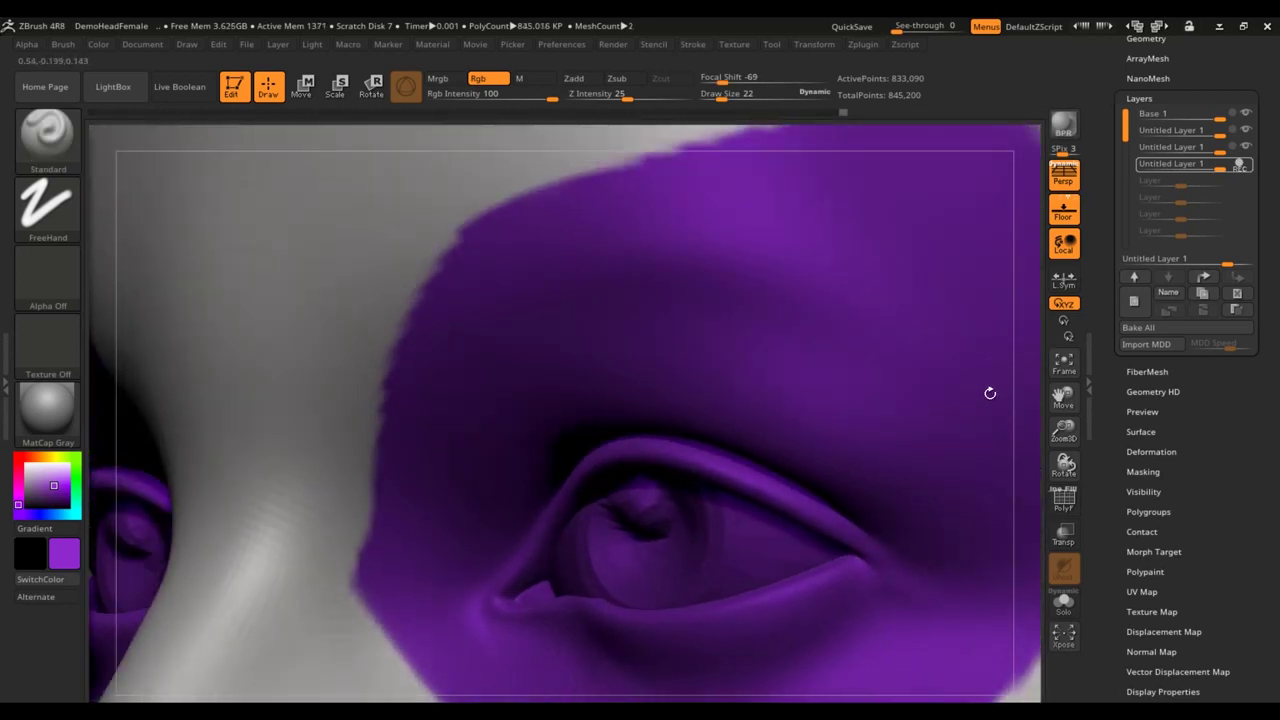
{"action": "right_click_drag", "start_coordinate": [557, 409], "coordinate": [589, 394], "text": "ctrl"}
{"action": "right_click_drag", "start_coordinate": [250, 395], "coordinate": [434, 362], "text": "alt"}
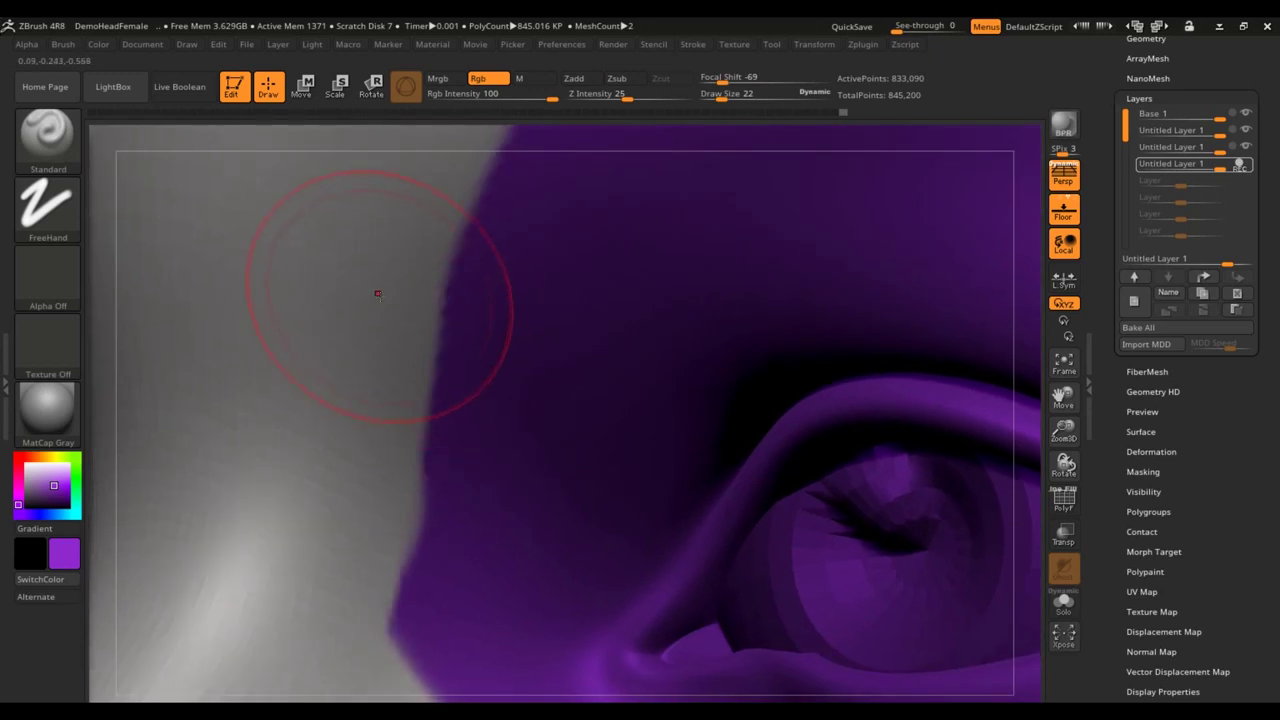
{"action": "key", "text": "s"}
{"action": "left_click_drag", "start_coordinate": [331, 293], "coordinate": [328, 293]}
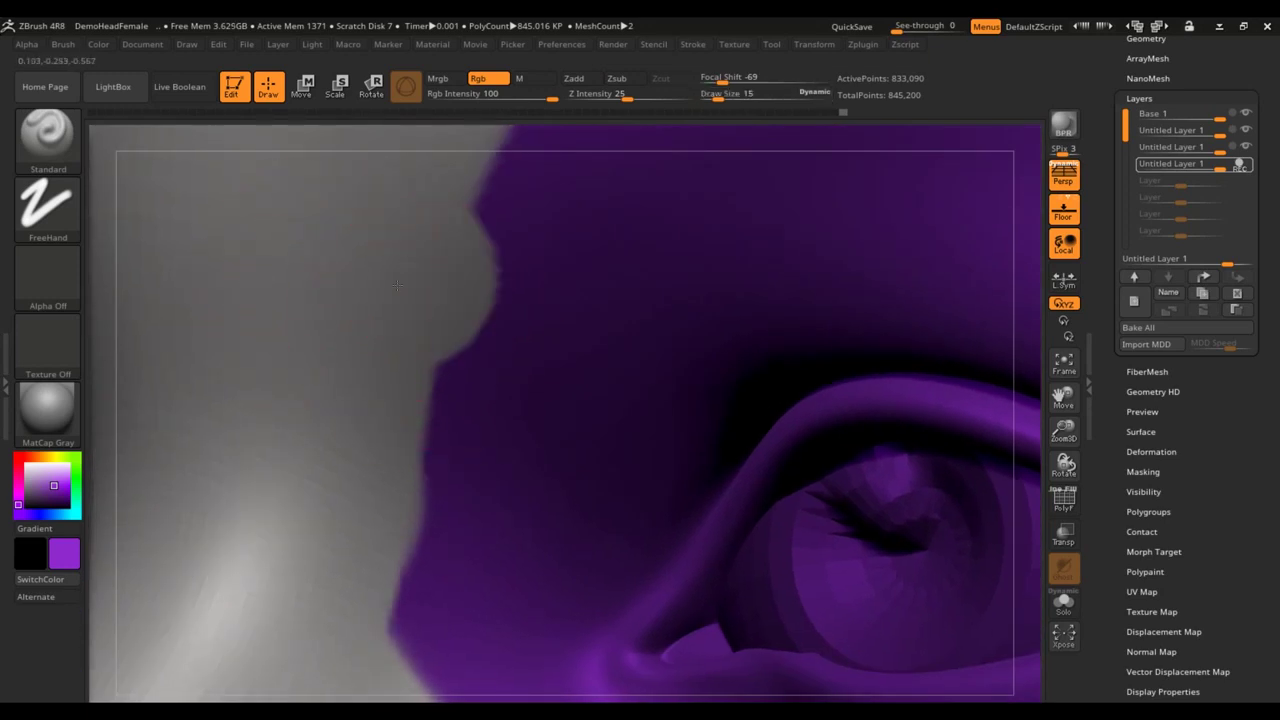
{"action": "mouse_move", "coordinate": [342, 275]}
{"action": "left_mouse_down", "text": "alt"}
{"action": "mouse_move", "coordinate": [367, 326]}
{"action": "mouse_move", "coordinate": [384, 258]}
{"action": "mouse_move", "coordinate": [346, 335]}
{"action": "left_mouse_up", "text": "alt"}
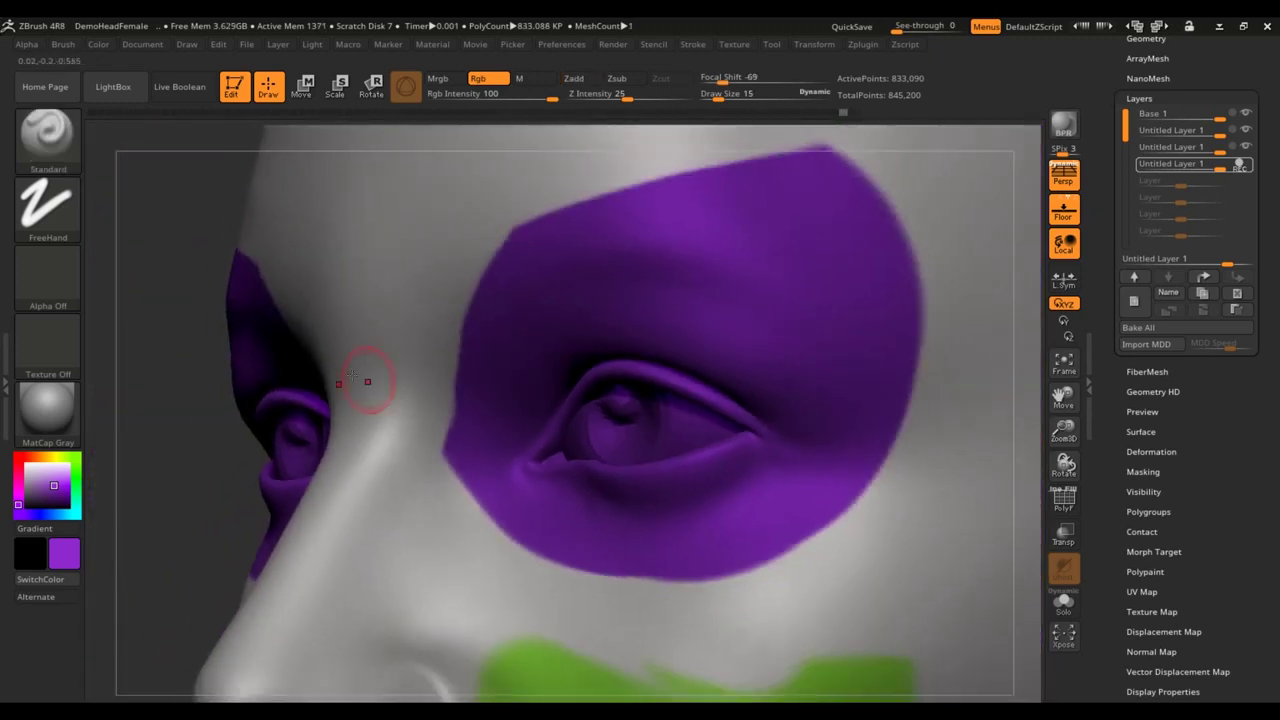
Touch up the outer edge of the purple eye patch along the temple.
{"action": "left_click_drag", "start_coordinate": [515, 405], "coordinate": [590, 385]}
{"action": "left_click_drag", "start_coordinate": [570, 460], "coordinate": [570, 576]}
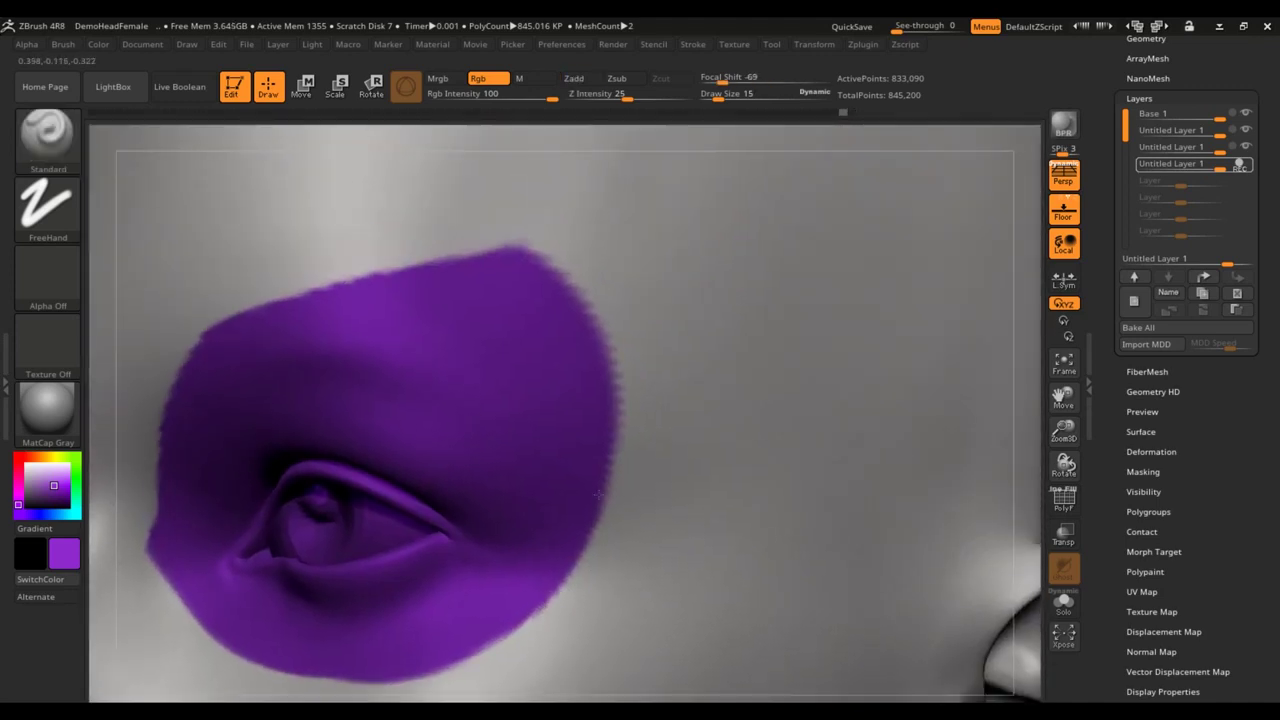
{"action": "left_click_drag", "start_coordinate": [492, 293], "coordinate": [528, 516]}
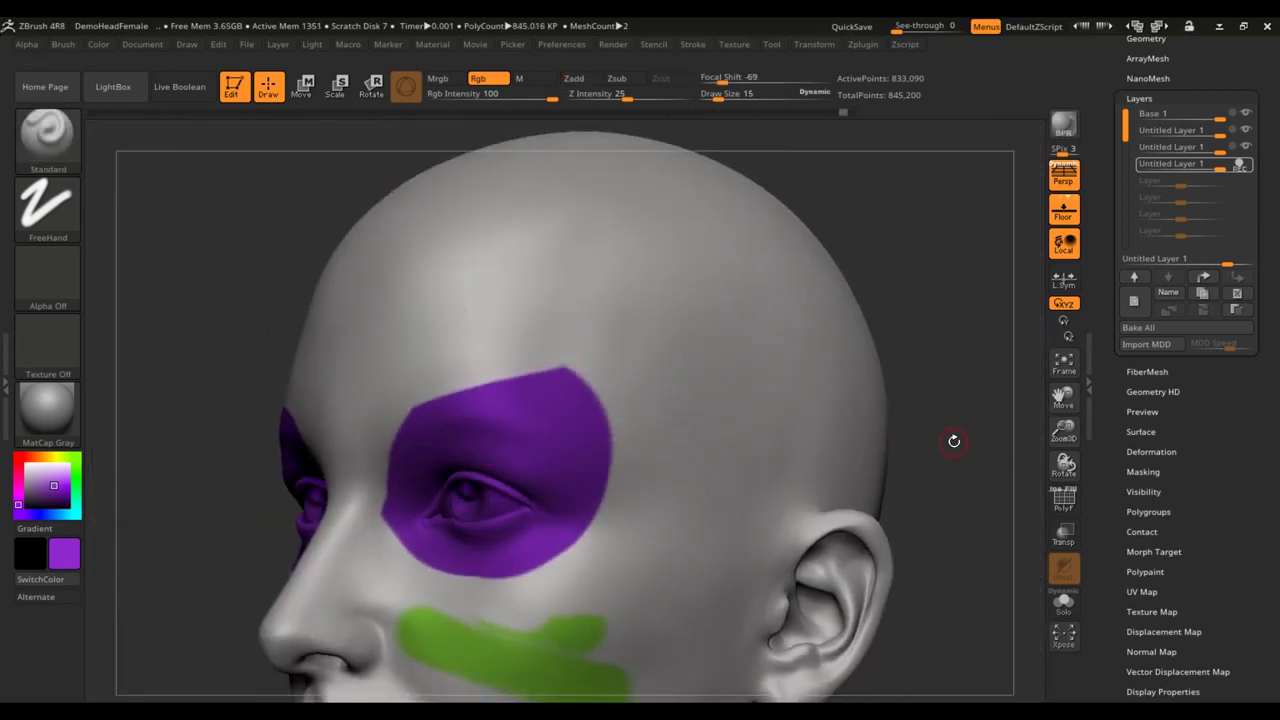
Try painting curved purple eyebrow strokes symmetrically above the eye patches and undo them.
{"action": "left_click_drag", "start_coordinate": [954, 441], "coordinate": [991, 472], "text": "shift"}
{"action": "left_click_drag", "start_coordinate": [874, 419], "coordinate": [869, 502], "text": "alt"}
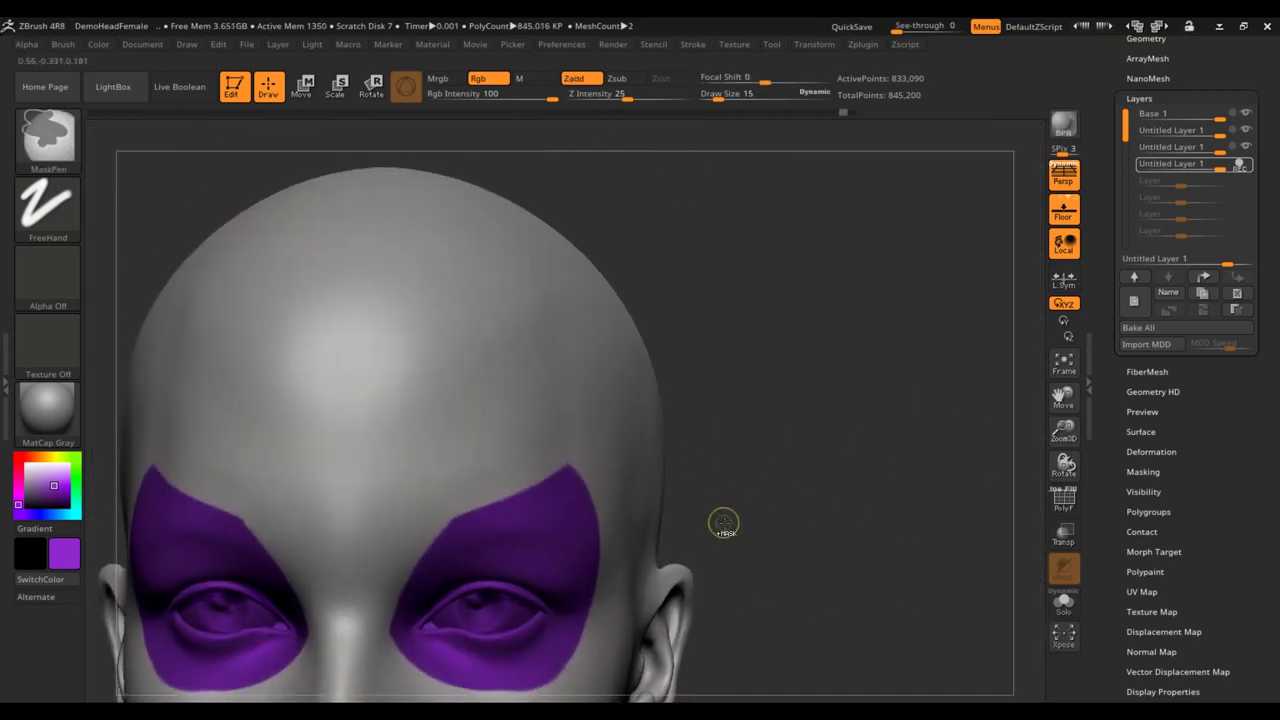
{"action": "left_click_drag", "start_coordinate": [731, 514], "coordinate": [769, 506], "text": "alt"}
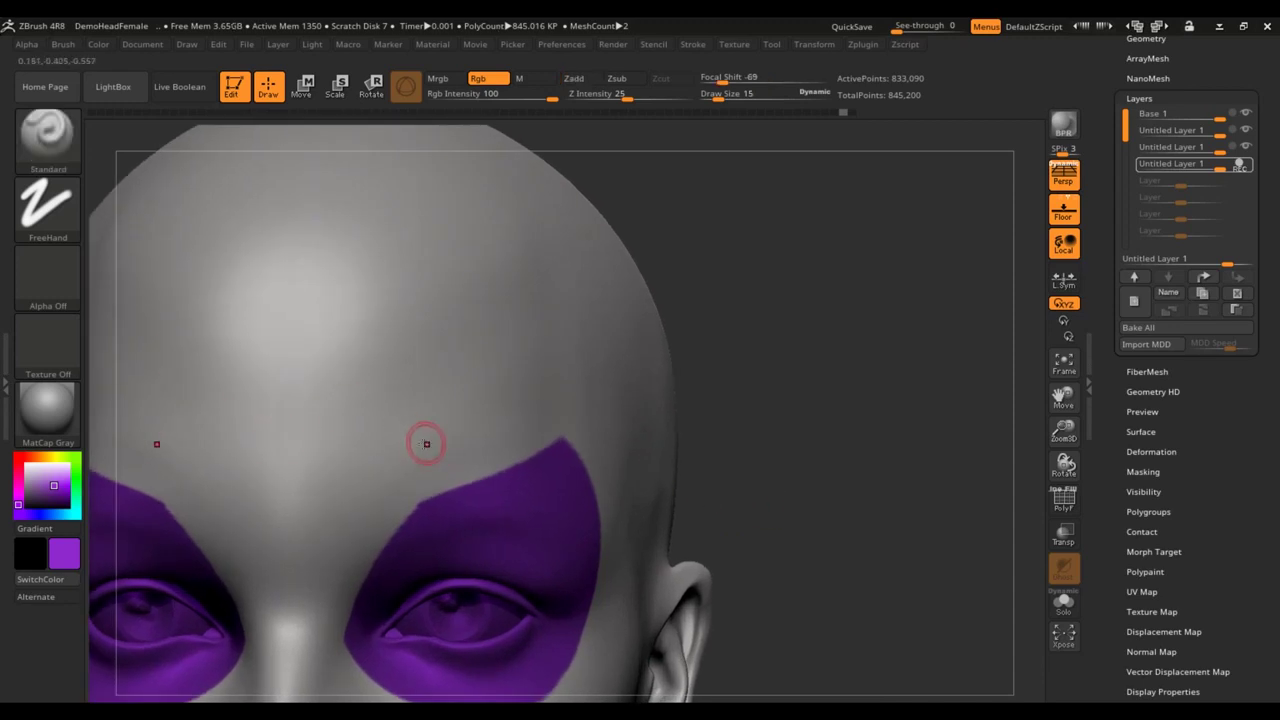
{"action": "mouse_move", "coordinate": [362, 452]}
{"action": "left_mouse_down"}
{"action": "mouse_move", "coordinate": [540, 366]}
{"action": "mouse_move", "coordinate": [576, 412]}
{"action": "left_mouse_up"}
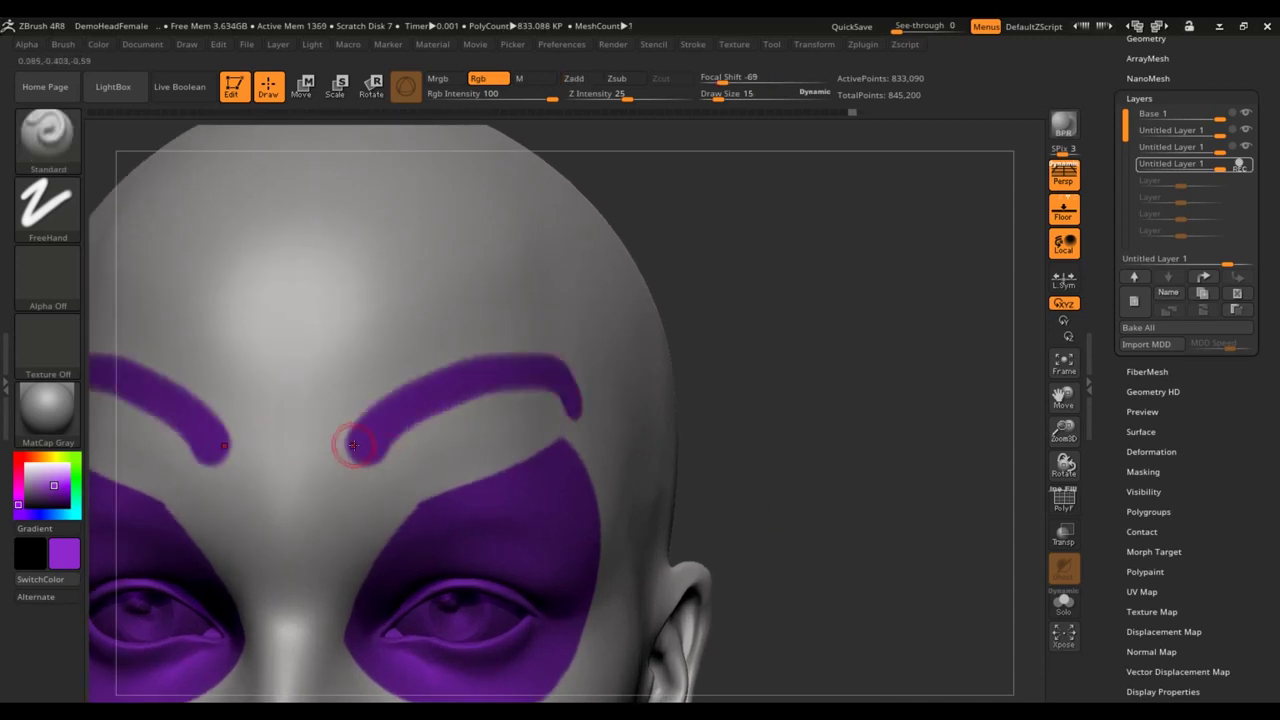
{"action": "key", "text": "ctrl+z"}
{"action": "left_click_drag", "start_coordinate": [371, 443], "coordinate": [606, 378]}
{"action": "key", "text": "ctrl+z"}
{"action": "mouse_move", "coordinate": [371, 443]}
{"action": "left_mouse_down"}
{"action": "mouse_move", "coordinate": [549, 402]}
{"action": "mouse_move", "coordinate": [380, 429]}
{"action": "mouse_move", "coordinate": [563, 397]}
{"action": "mouse_move", "coordinate": [380, 443]}
{"action": "mouse_move", "coordinate": [563, 397]}
{"action": "mouse_move", "coordinate": [394, 426]}
{"action": "mouse_move", "coordinate": [578, 377]}
{"action": "mouse_move", "coordinate": [452, 398]}
{"action": "mouse_move", "coordinate": [338, 450]}
{"action": "left_mouse_up"}
{"action": "key", "text": "ctrl+z"}
{"action": "key", "text": "ctrl+z"}
{"action": "key", "text": "ctrl+z"}
{"action": "key", "text": "ctrl+z"}
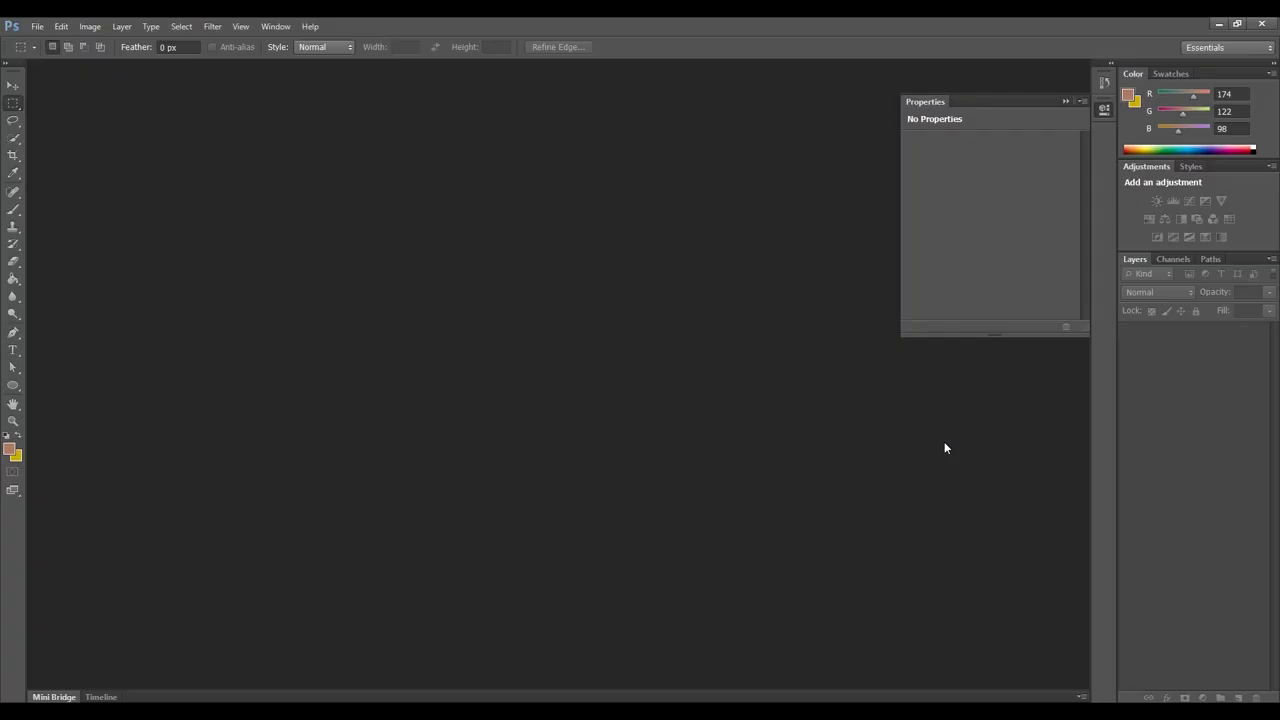
In Photoshop, create a new blank white document and add an empty layer above the background.
{"action": "left_click", "coordinate": [37, 26]}
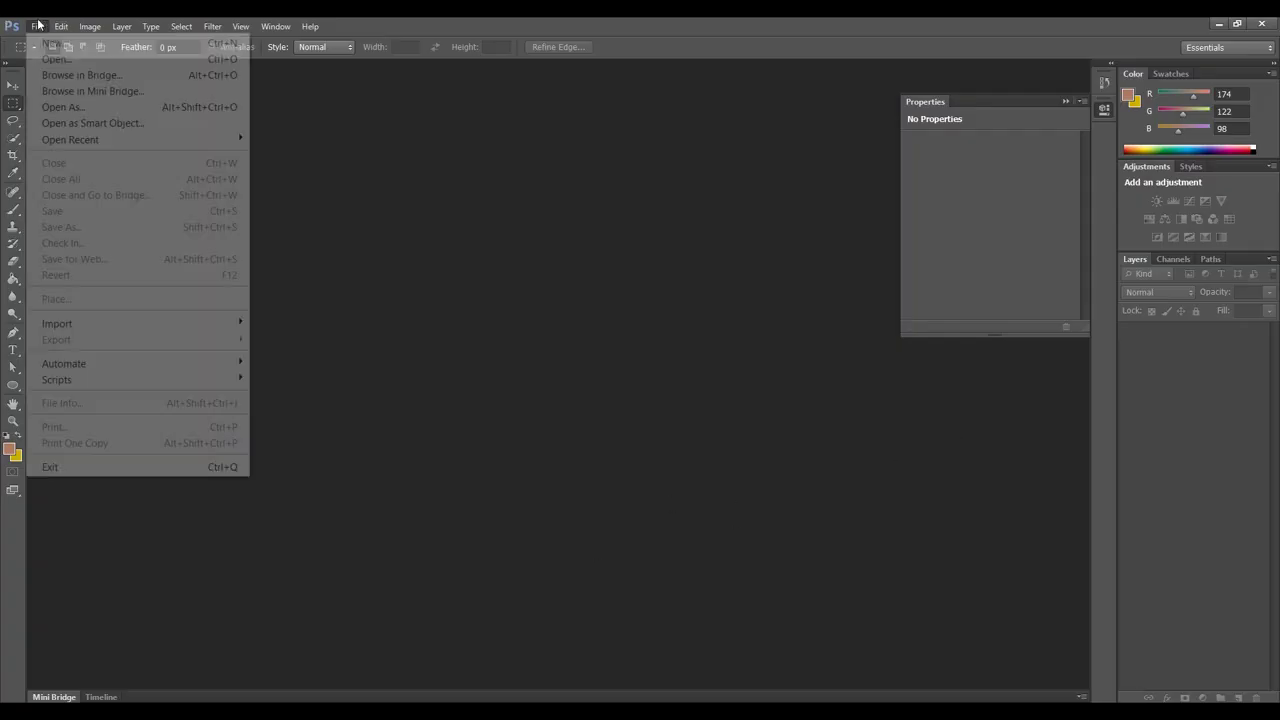
{"action": "left_click", "coordinate": [713, 297]}
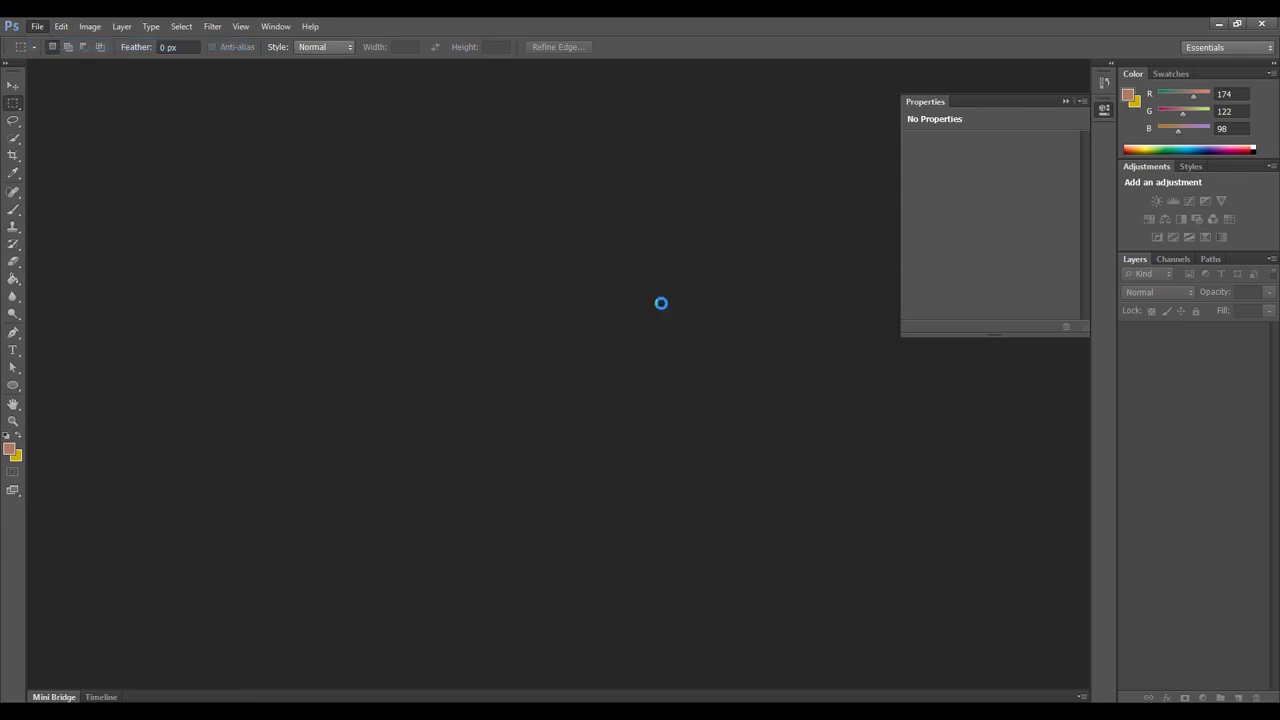
{"action": "left_click", "coordinate": [1080, 368]}
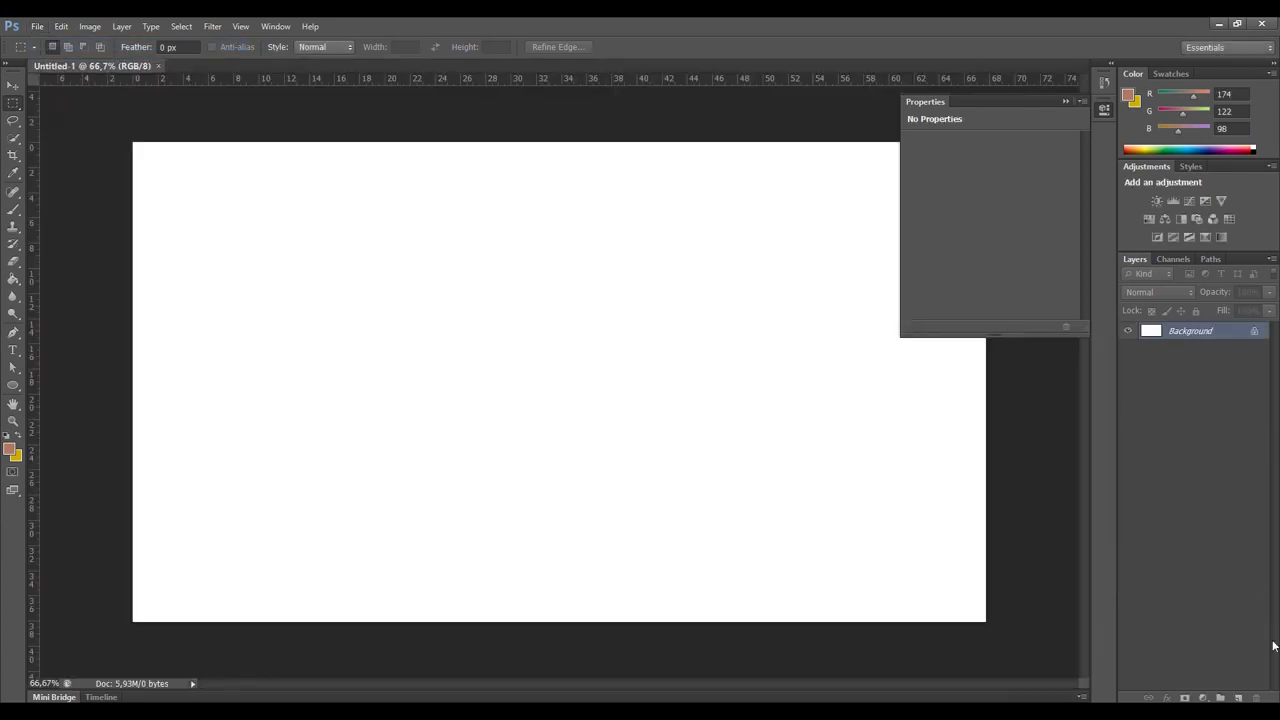
{"action": "left_click", "coordinate": [1237, 697]}
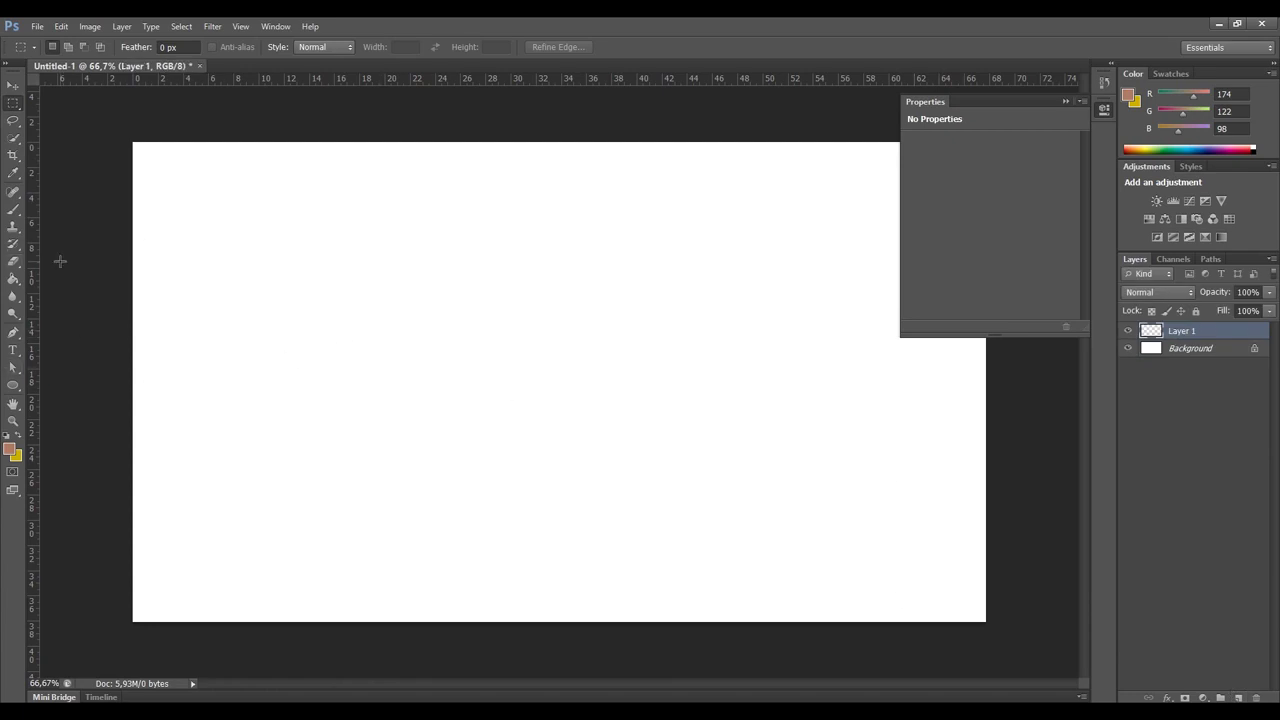
Paint a solid brown blob on the new layer with a hard round brush, size 168 px and hardness 100%.
{"action": "key", "text": "b"}
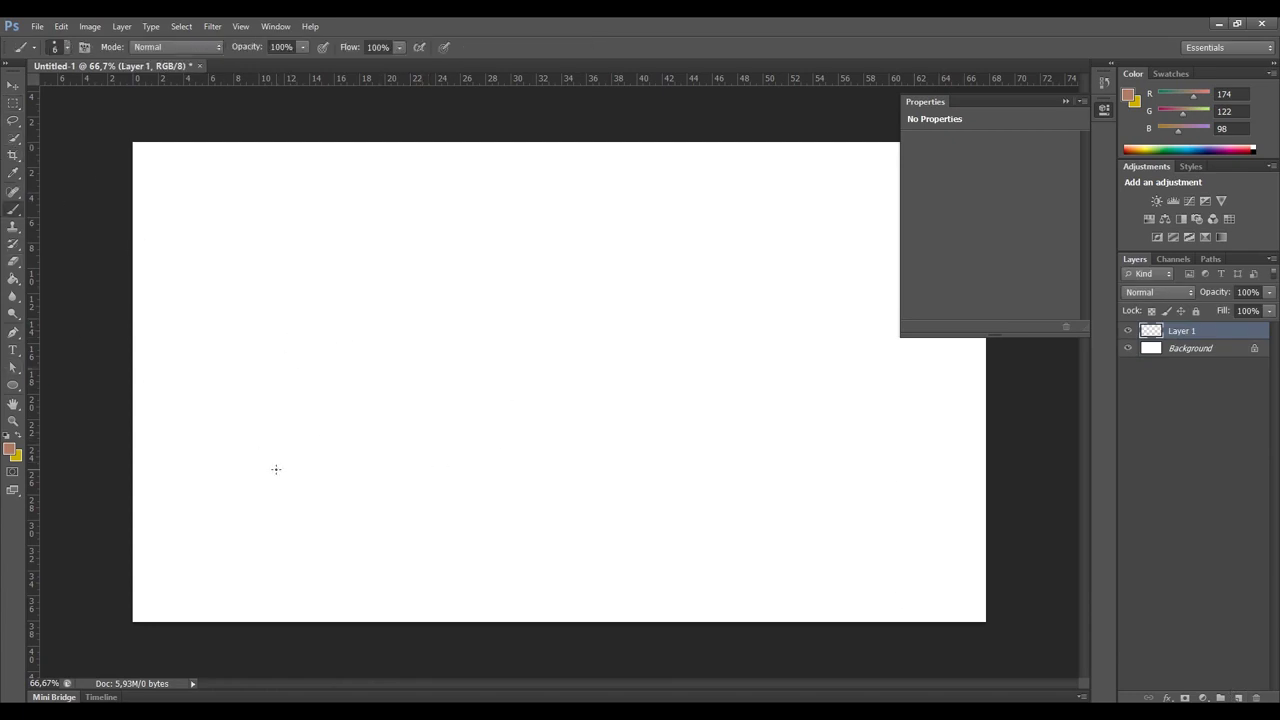
{"action": "right_click", "coordinate": [452, 363]}
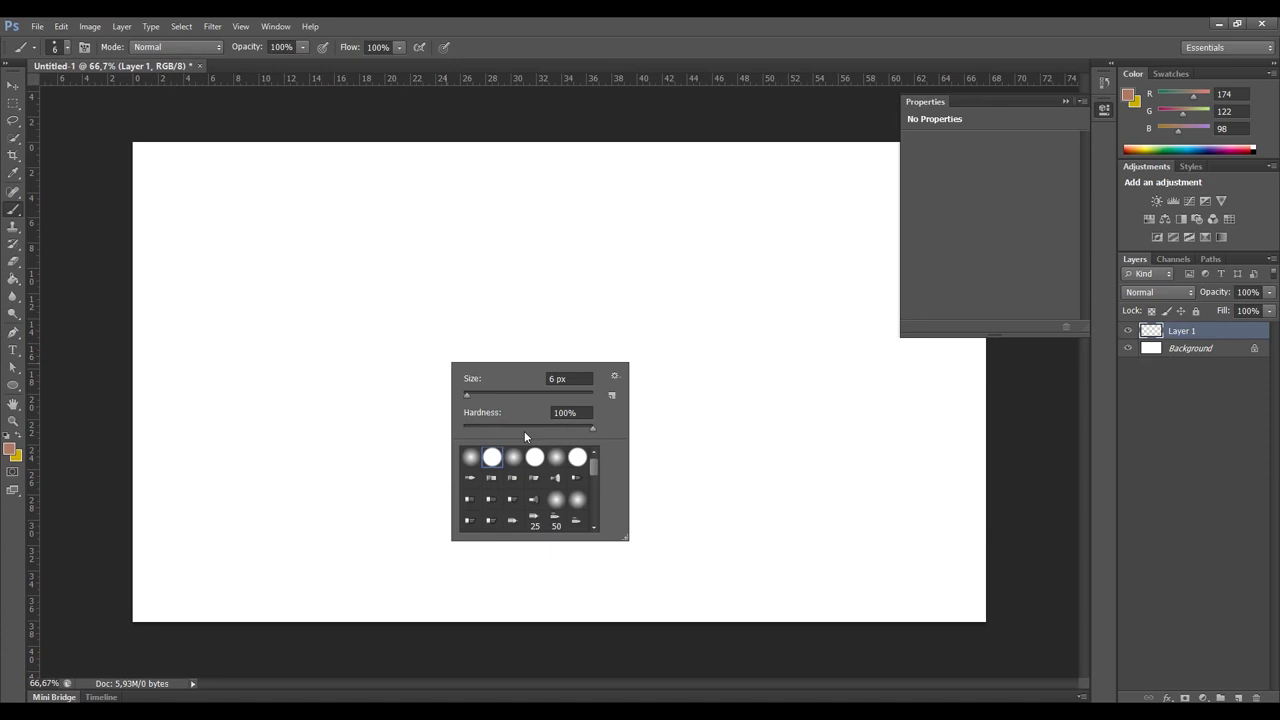
{"action": "mouse_move", "coordinate": [508, 400]}
{"action": "left_mouse_down"}
{"action": "mouse_move", "coordinate": [536, 396]}
{"action": "mouse_move", "coordinate": [528, 385]}
{"action": "mouse_move", "coordinate": [551, 396]}
{"action": "left_mouse_up"}
{"action": "mouse_move", "coordinate": [554, 298]}
{"action": "left_mouse_down"}
{"action": "mouse_move", "coordinate": [526, 388]}
{"action": "mouse_move", "coordinate": [506, 361]}
{"action": "mouse_move", "coordinate": [551, 320]}
{"action": "mouse_move", "coordinate": [609, 331]}
{"action": "mouse_move", "coordinate": [569, 303]}
{"action": "mouse_move", "coordinate": [582, 300]}
{"action": "left_mouse_up"}
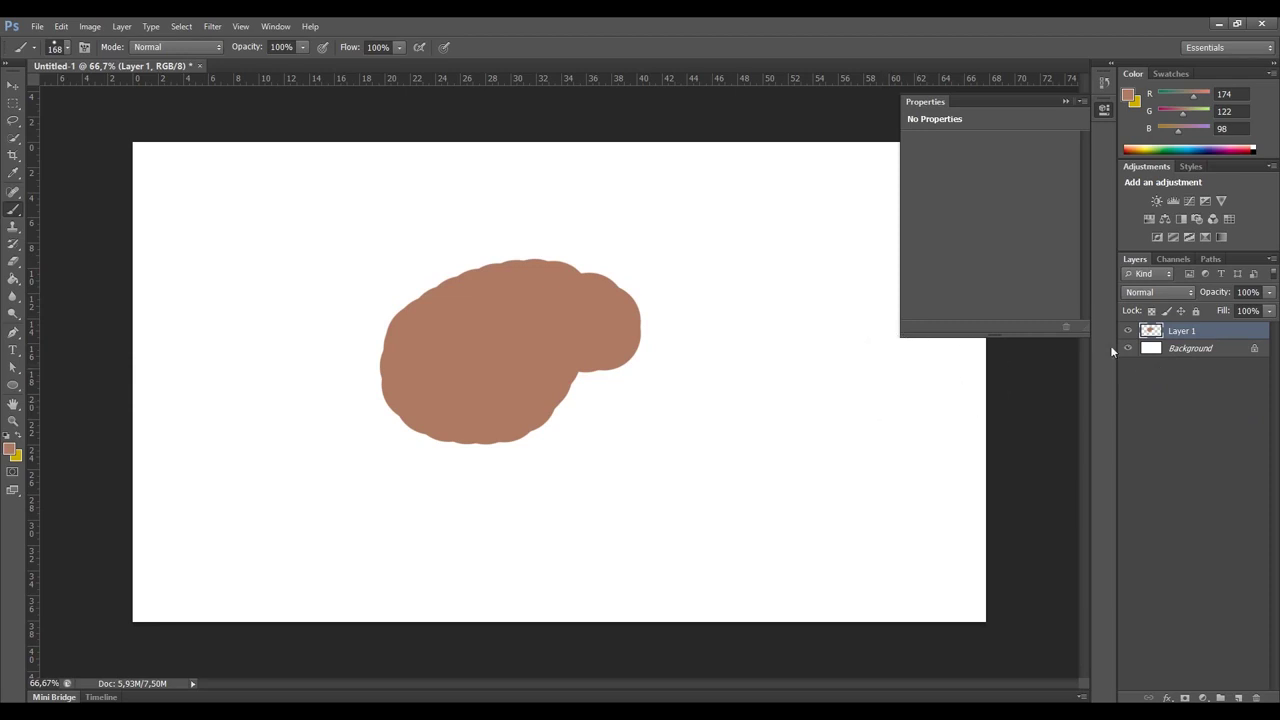
Create a new path and trace the brown blob's outline as a closed shape with the Pen tool.
{"action": "left_click", "coordinate": [1215, 258]}
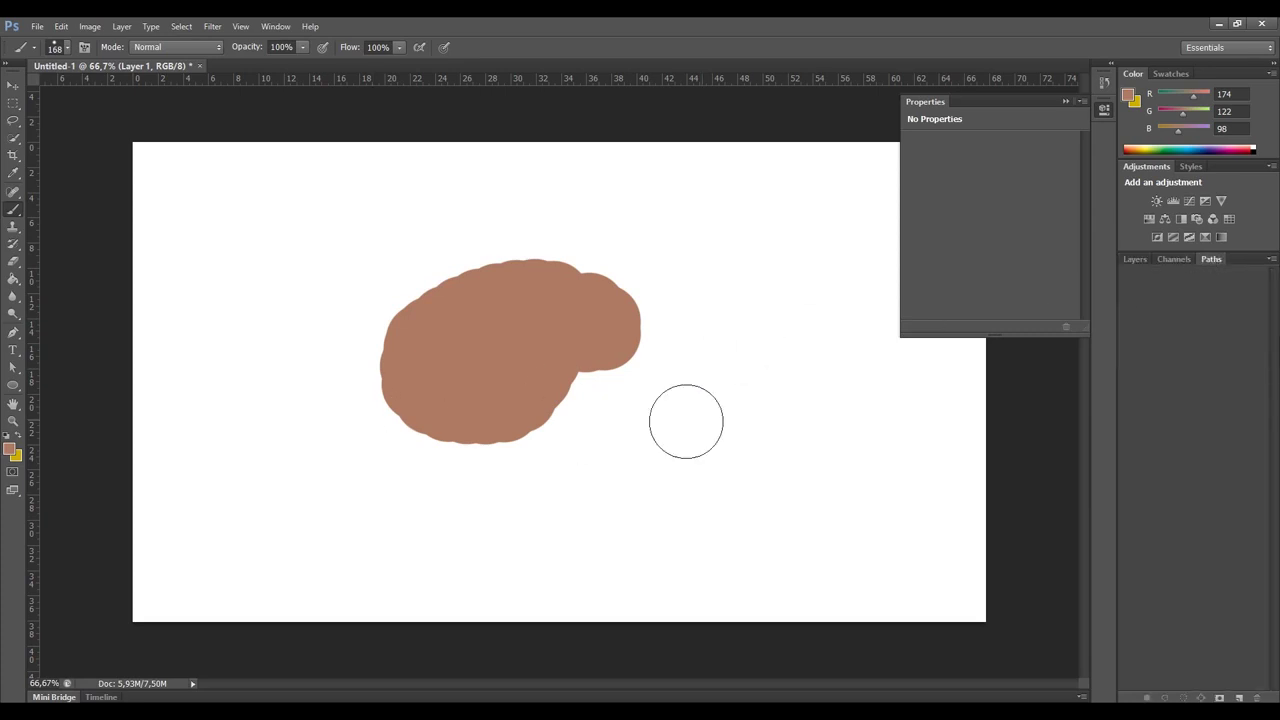
{"action": "left_click", "coordinate": [1239, 698]}
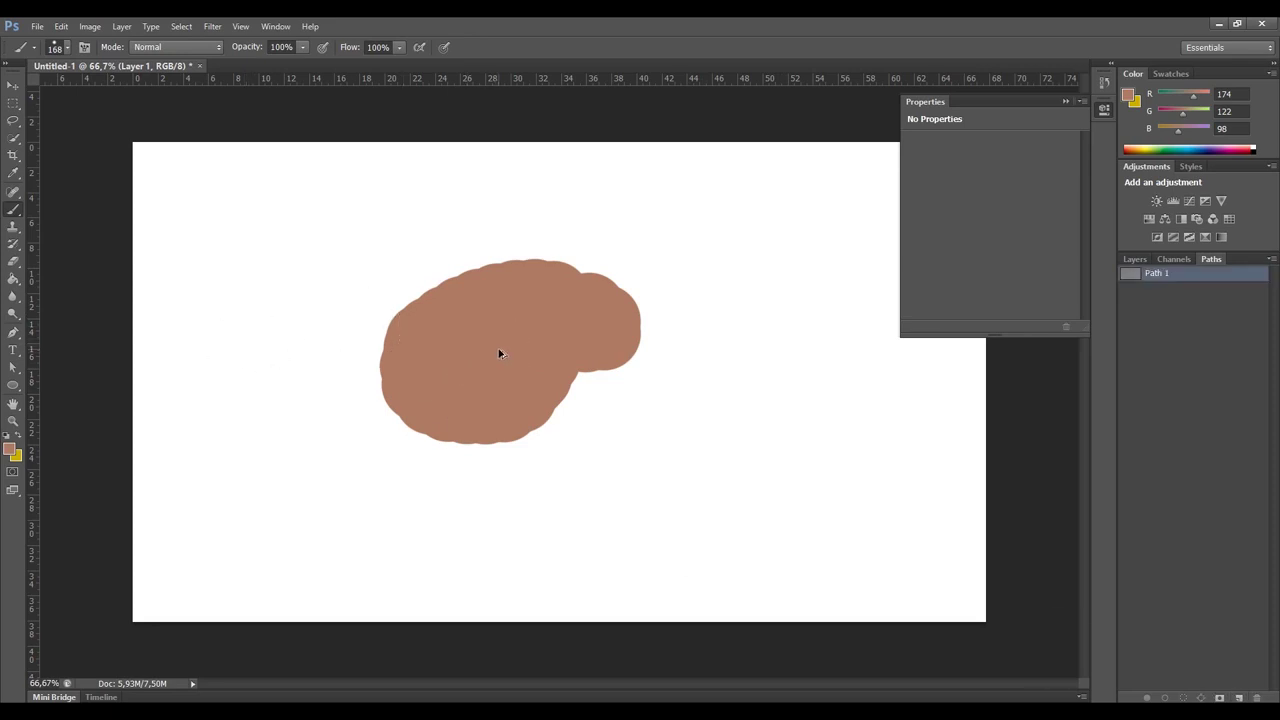
{"action": "scroll", "coordinate": [490, 356], "scroll_direction": "up", "scroll_amount": 3, "text": "alt"}
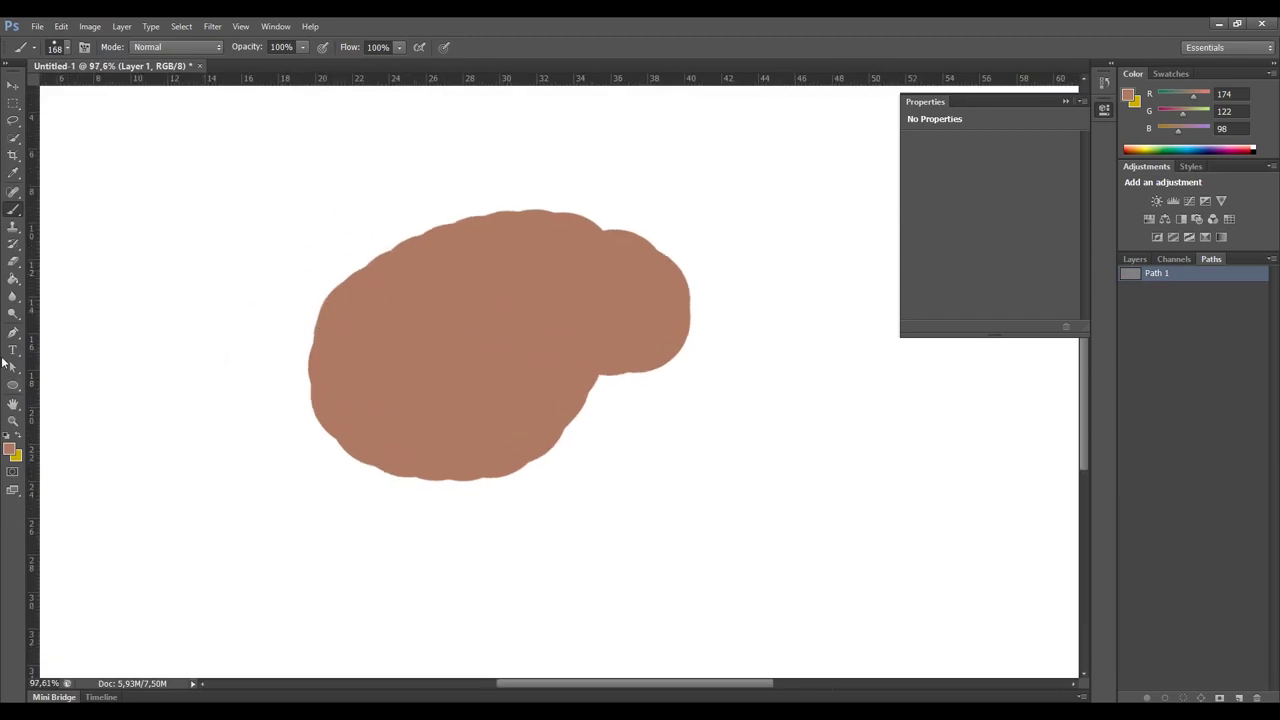
{"action": "left_click", "coordinate": [18, 342]}
{"action": "left_click", "coordinate": [84, 332]}
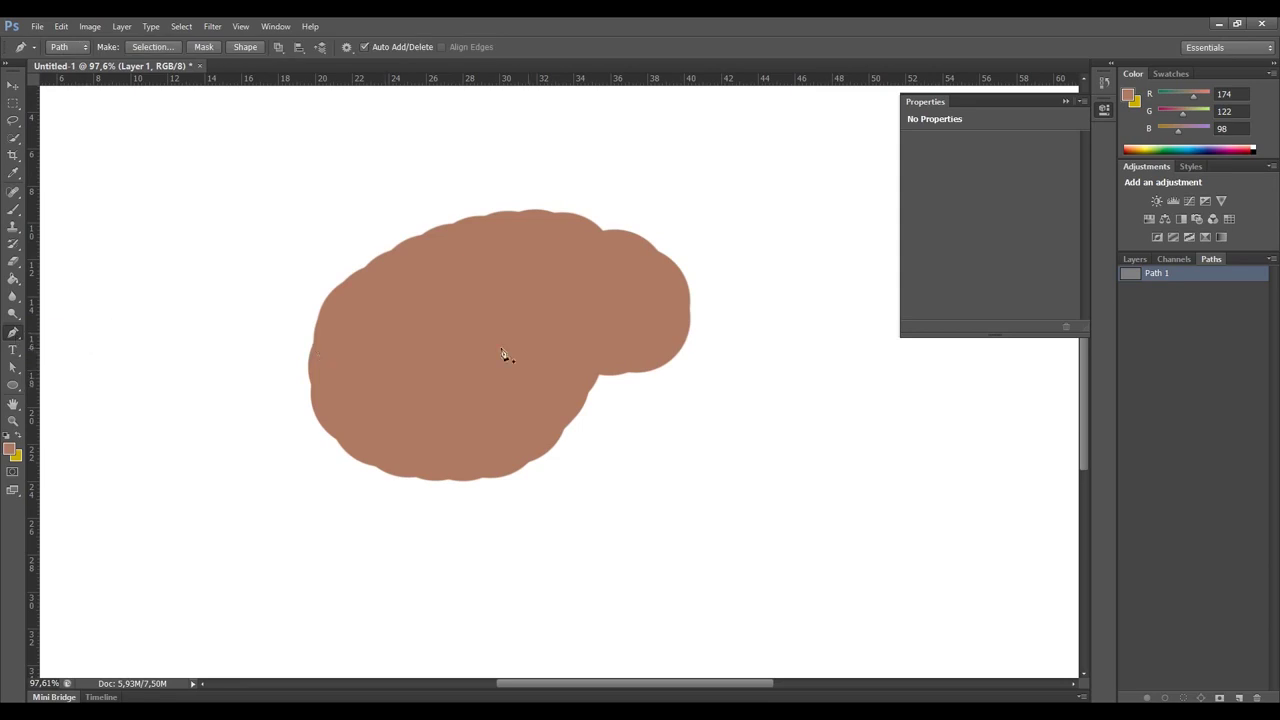
{"action": "left_click", "coordinate": [598, 232]}
{"action": "left_click_drag", "start_coordinate": [446, 231], "coordinate": [371, 260]}
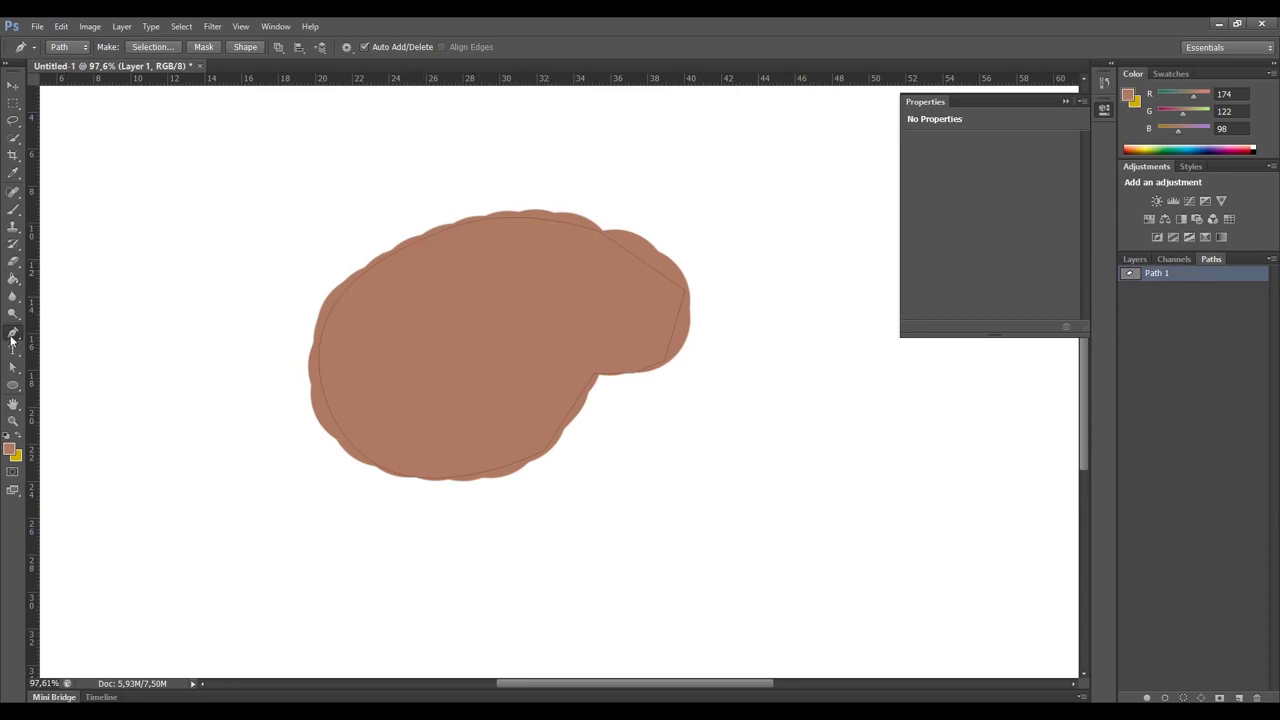
Move the path's upper anchor point up and outward beyond the blob with the Direct Selection tool.
{"action": "left_click", "coordinate": [12, 336]}
{"action": "left_click", "coordinate": [13, 368]}
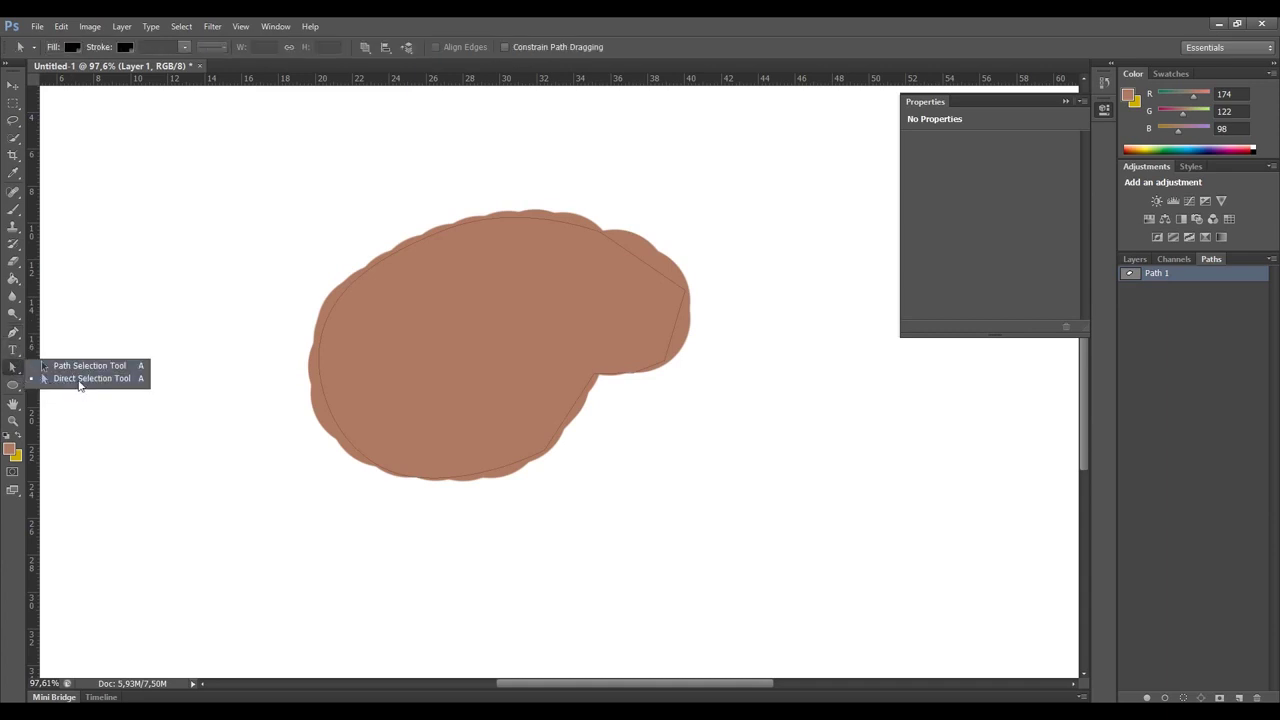
{"action": "left_click", "coordinate": [80, 383]}
{"action": "left_click", "coordinate": [600, 237]}
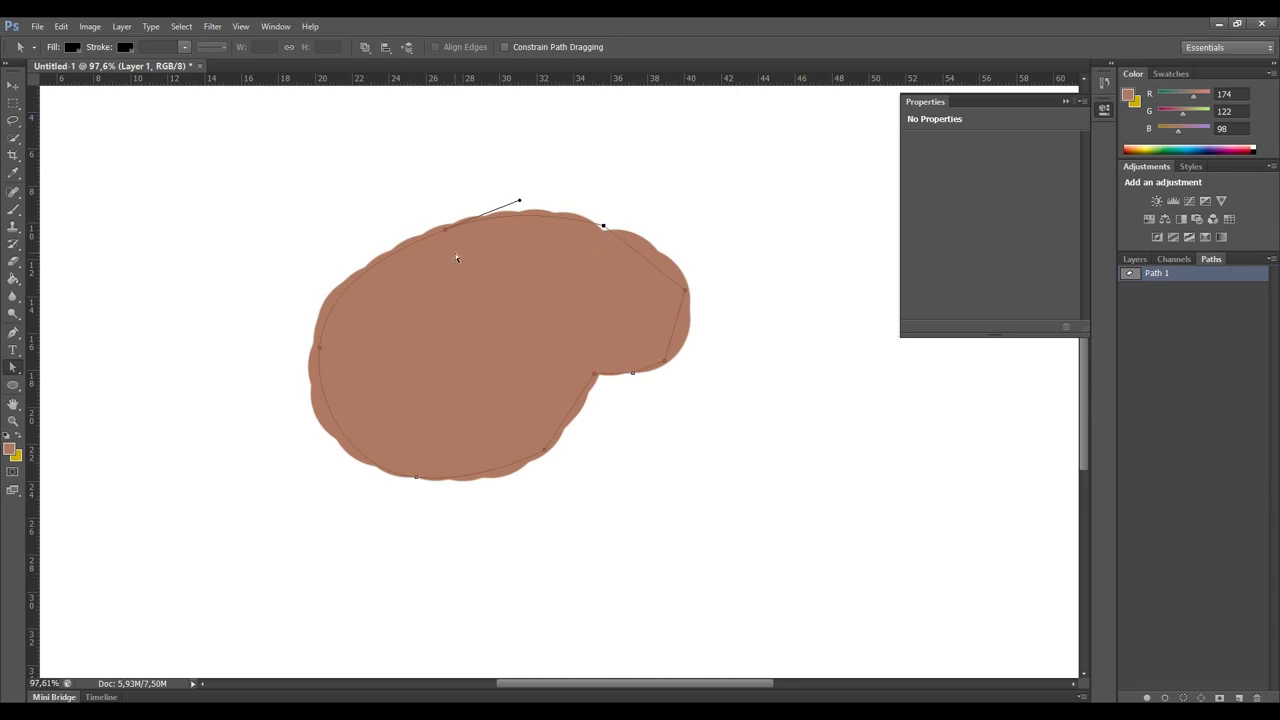
{"action": "mouse_move", "coordinate": [443, 226]}
{"action": "left_mouse_down"}
{"action": "mouse_move", "coordinate": [425, 203]}
{"action": "mouse_move", "coordinate": [433, 229]}
{"action": "left_mouse_up"}
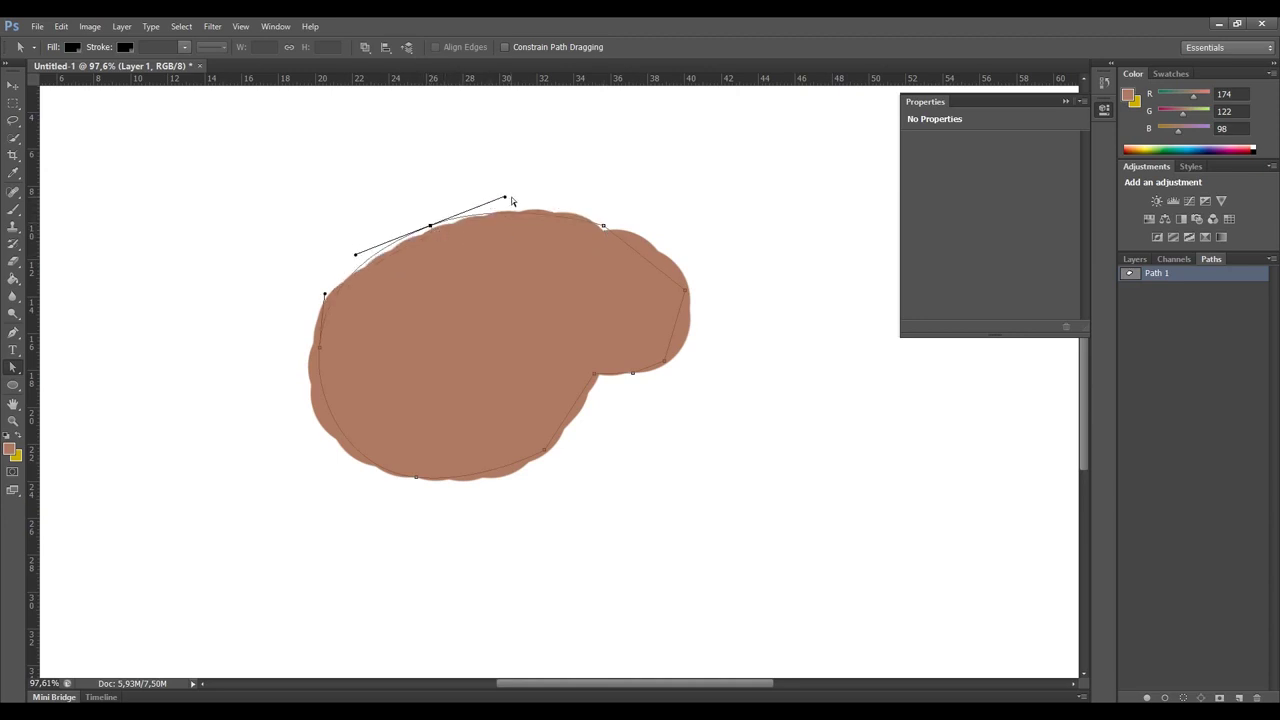
{"action": "mouse_move", "coordinate": [507, 200]}
{"action": "left_mouse_down"}
{"action": "mouse_move", "coordinate": [503, 180]}
{"action": "mouse_move", "coordinate": [509, 211]}
{"action": "mouse_move", "coordinate": [505, 197]}
{"action": "mouse_move", "coordinate": [441, 218]}
{"action": "mouse_move", "coordinate": [514, 199]}
{"action": "left_mouse_up"}
{"action": "left_click_drag", "start_coordinate": [432, 228], "coordinate": [416, 187]}
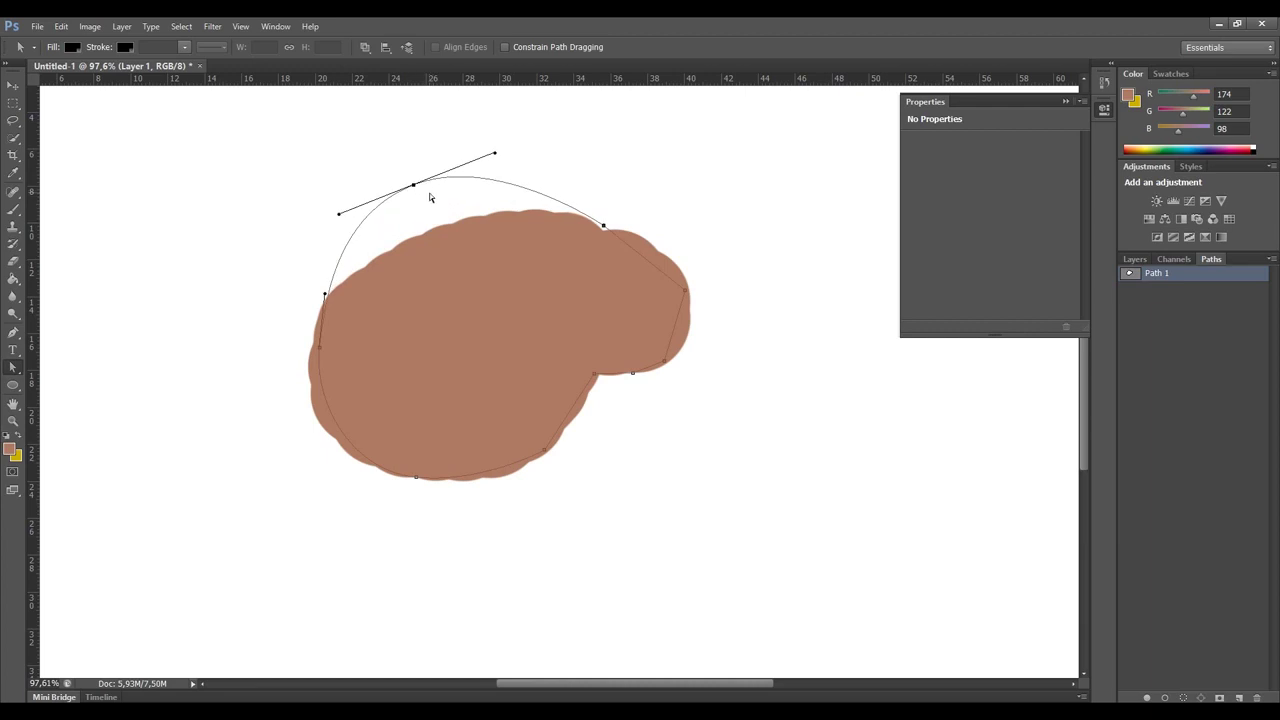
Reshape the curves around the upper anchor with its direction handles and bring the anchor nearer the blob.
{"action": "left_click_drag", "start_coordinate": [498, 156], "coordinate": [407, 267]}
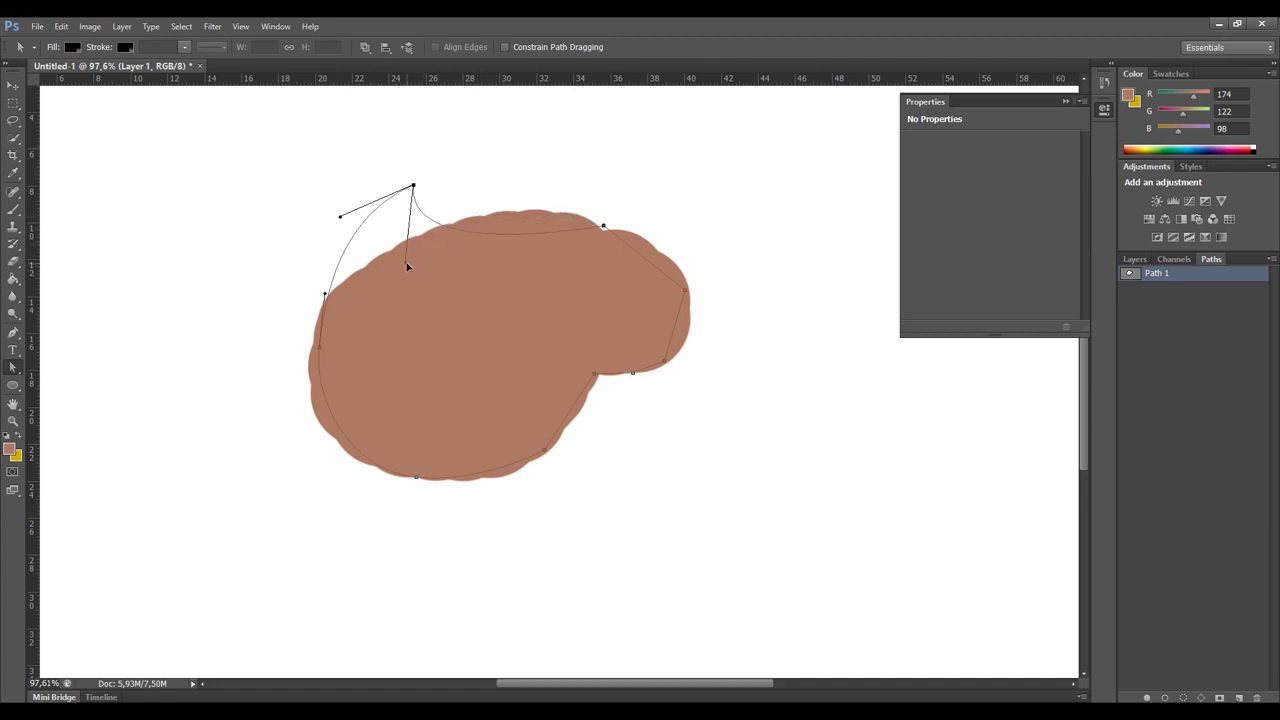
{"action": "mouse_move", "coordinate": [340, 218]}
{"action": "left_mouse_down"}
{"action": "mouse_move", "coordinate": [323, 143]}
{"action": "mouse_move", "coordinate": [338, 211]}
{"action": "mouse_move", "coordinate": [336, 194]}
{"action": "left_mouse_up"}
{"action": "left_click_drag", "start_coordinate": [377, 253], "coordinate": [509, 152]}
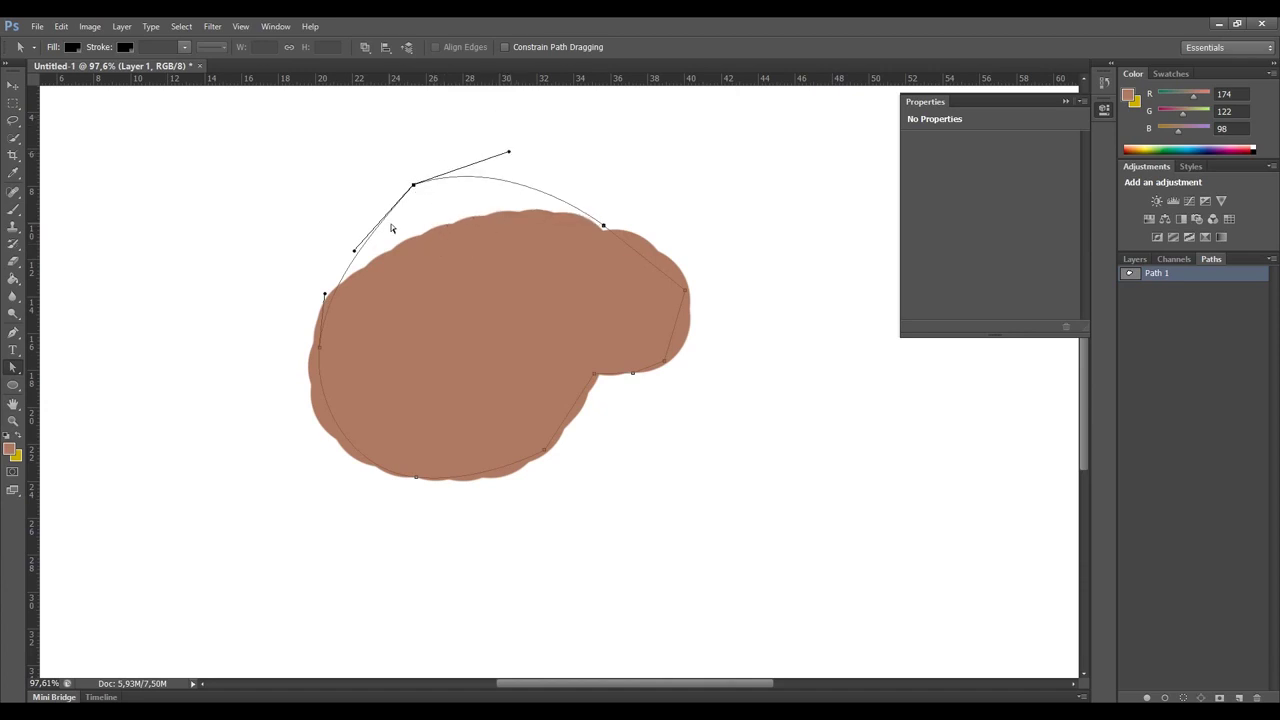
{"action": "left_click_drag", "start_coordinate": [356, 256], "coordinate": [428, 214]}
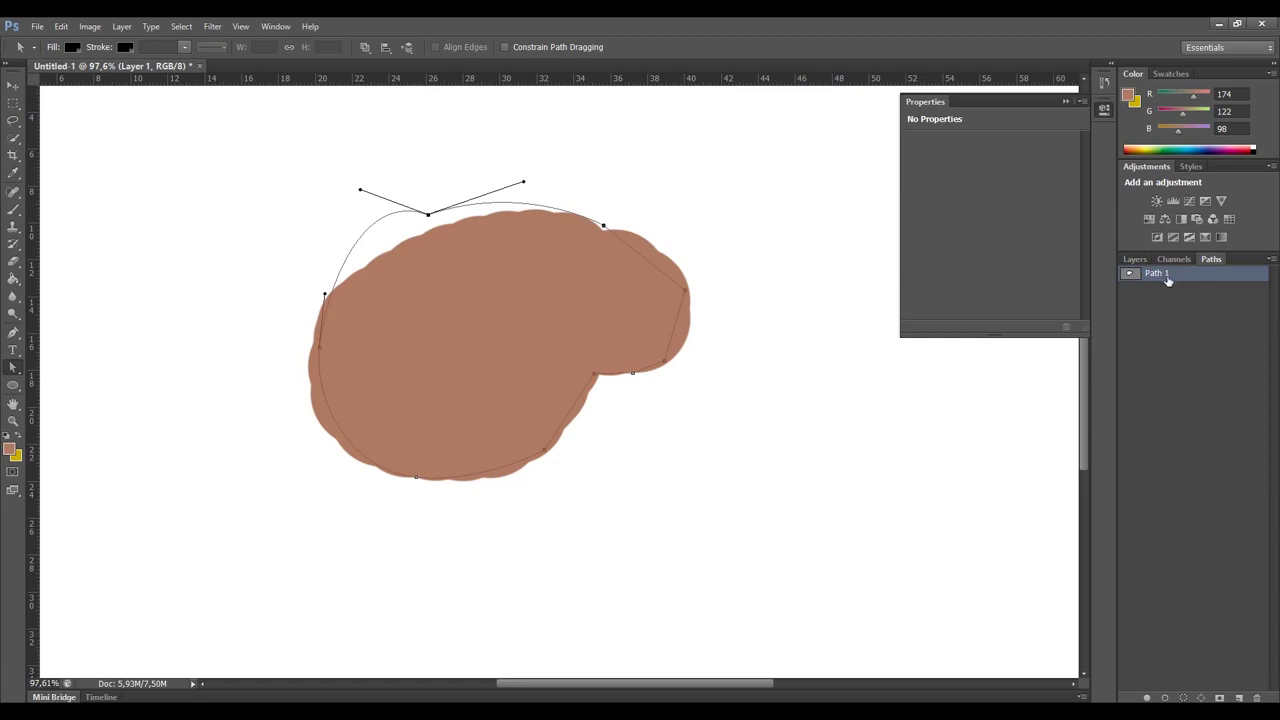
Add another empty layer above the layer holding the brown blob.
{"action": "left_click", "coordinate": [1135, 259]}
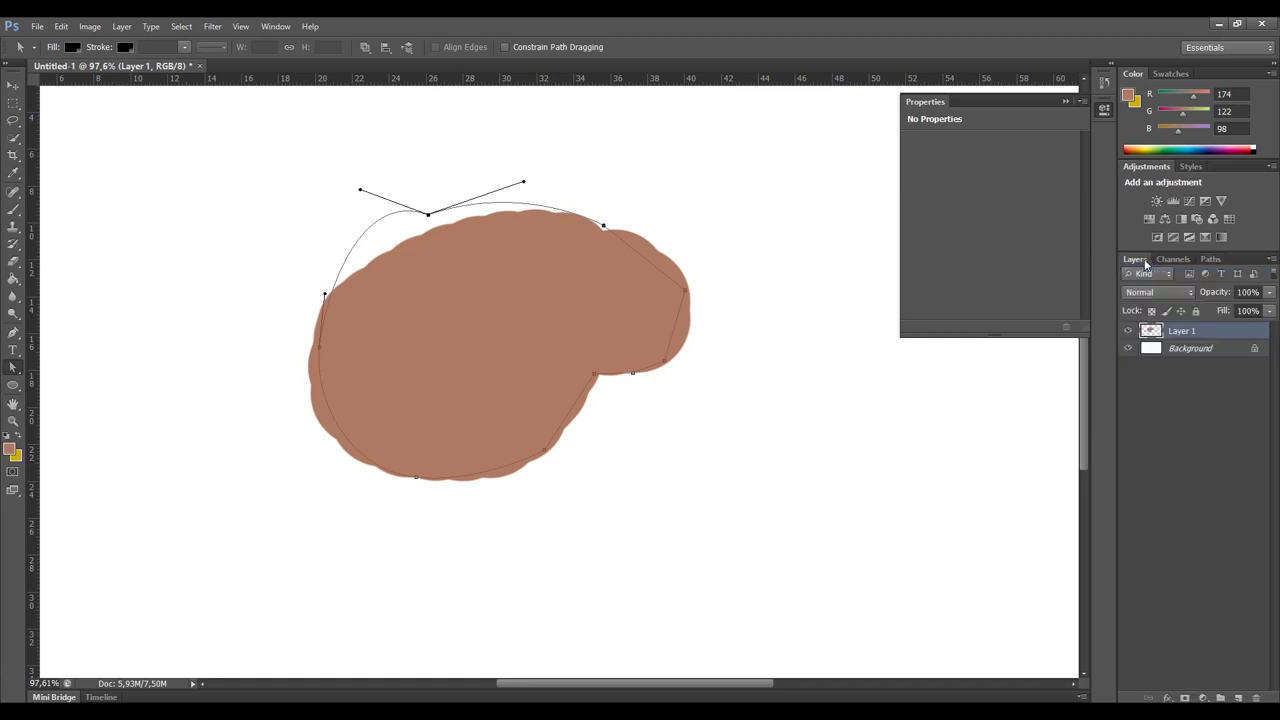
{"action": "left_click", "coordinate": [1238, 697]}
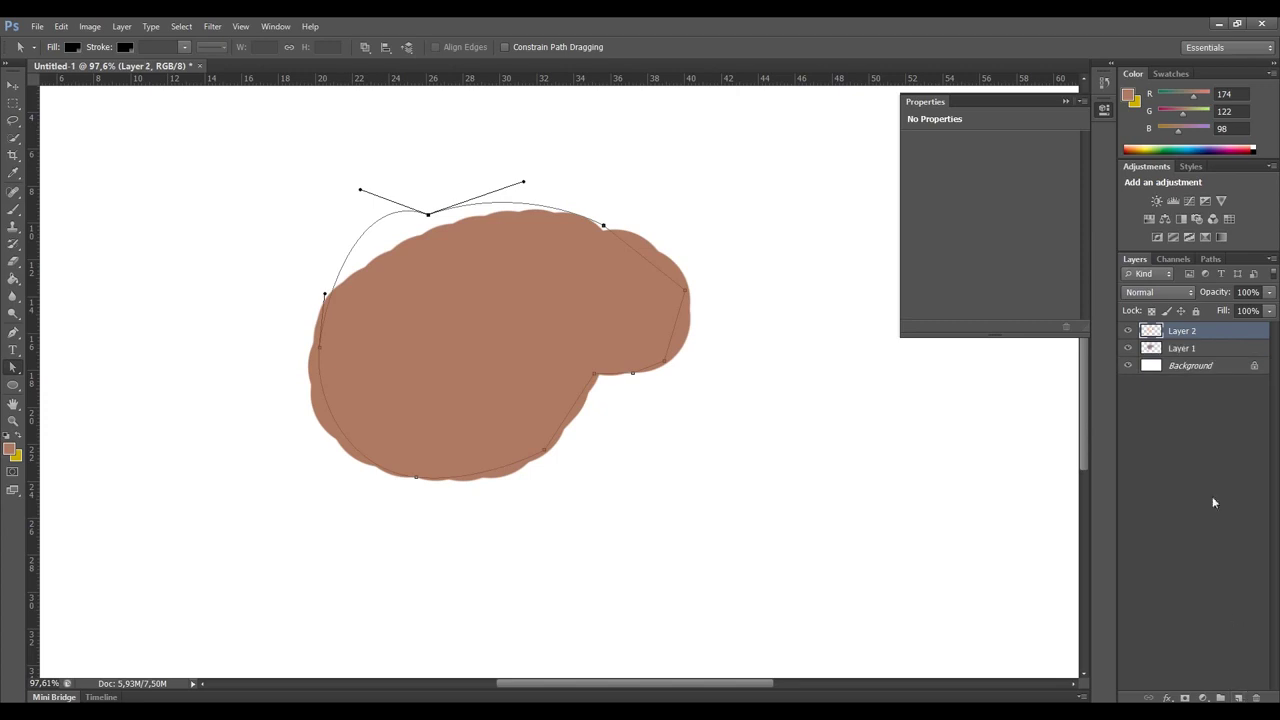
Swap the foreground and background colours and set the foreground to dark purple 702044.
{"action": "left_click", "coordinate": [1209, 260]}
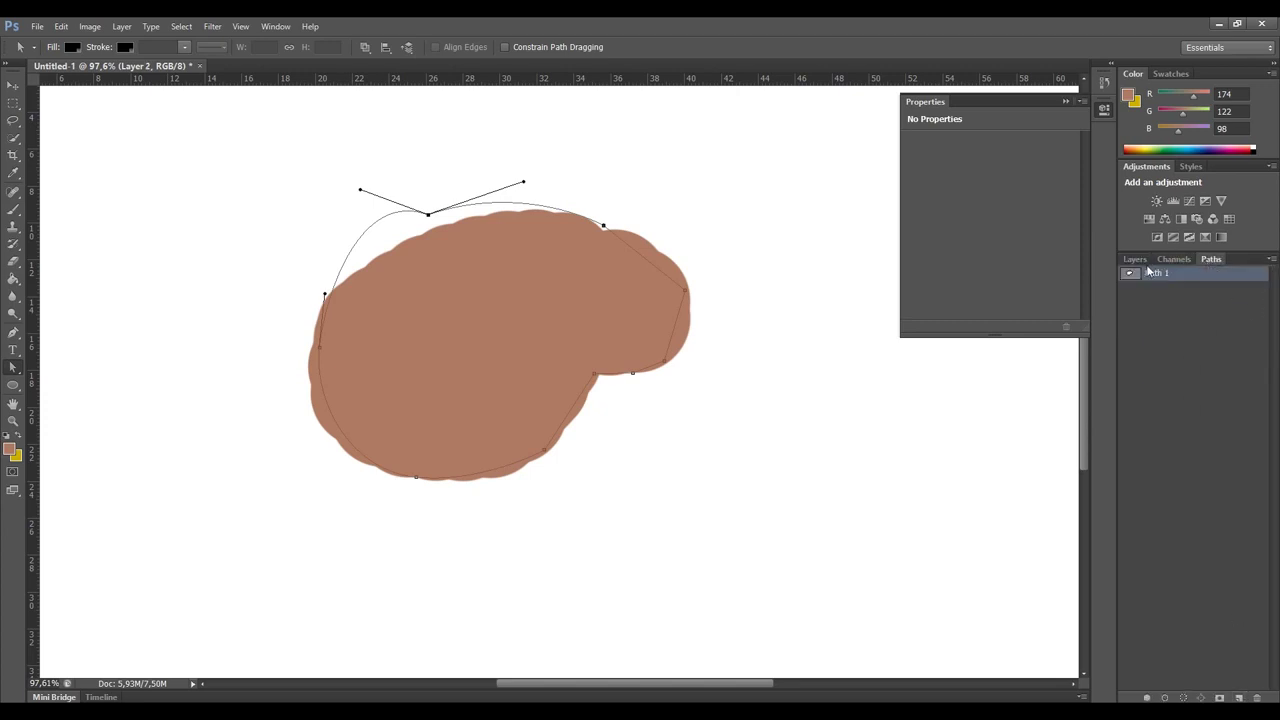
{"action": "left_click", "coordinate": [18, 440]}
{"action": "left_click", "coordinate": [11, 449]}
{"action": "left_click", "coordinate": [880, 554]}
{"action": "left_click", "coordinate": [902, 529]}
{"action": "left_click", "coordinate": [962, 448]}
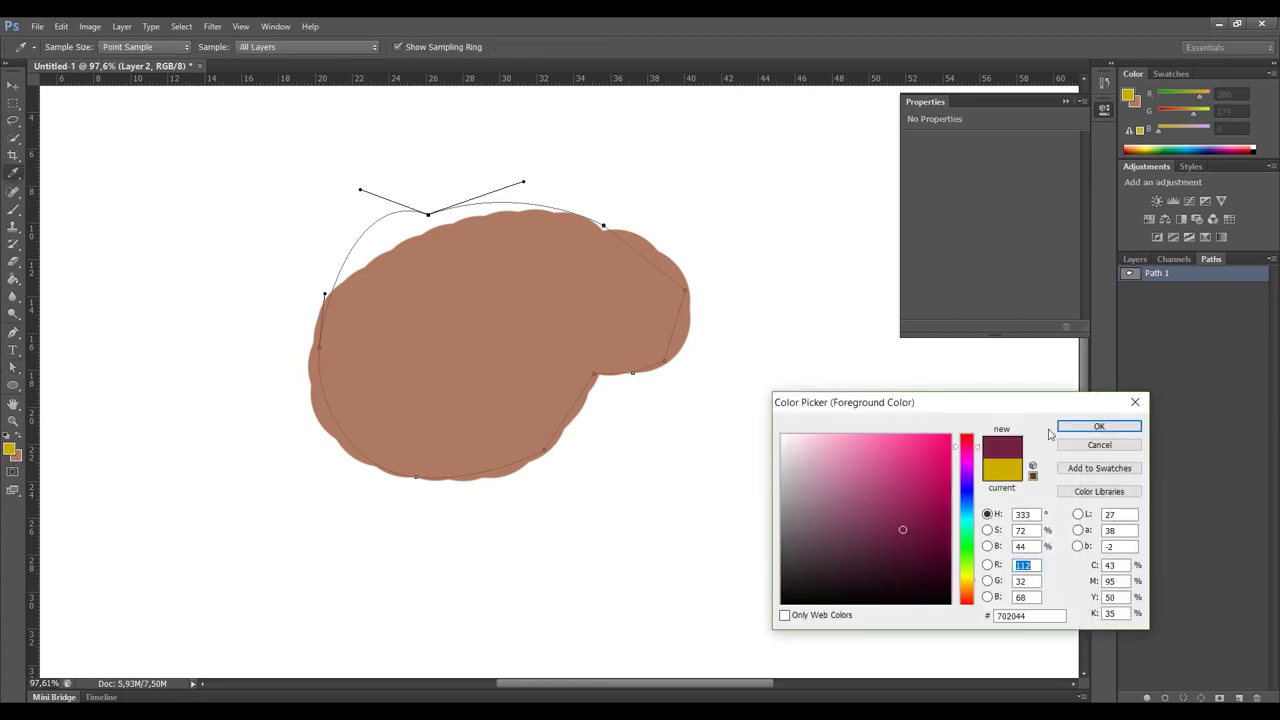
{"action": "left_click", "coordinate": [1099, 426]}
Fill the path with the foreground colour in Normal mode at 100% opacity on the empty layer.
{"action": "right_click", "coordinate": [1183, 274]}
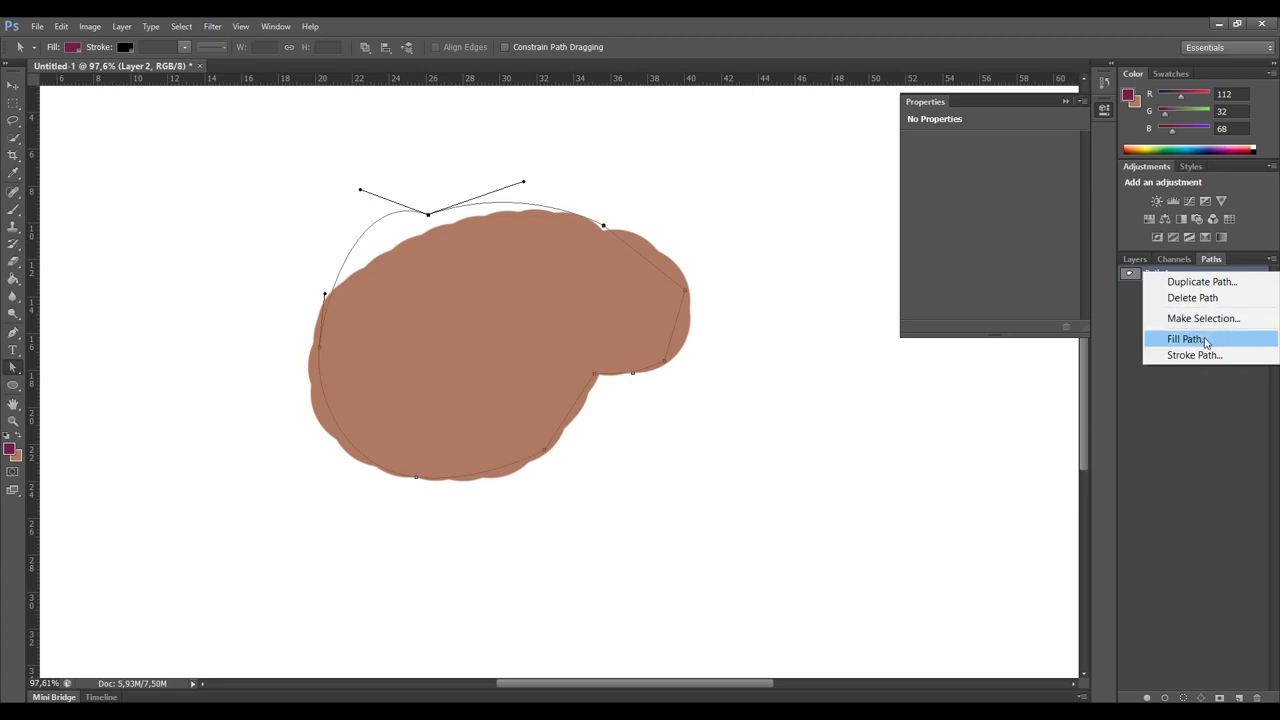
{"action": "left_click", "coordinate": [1207, 340]}
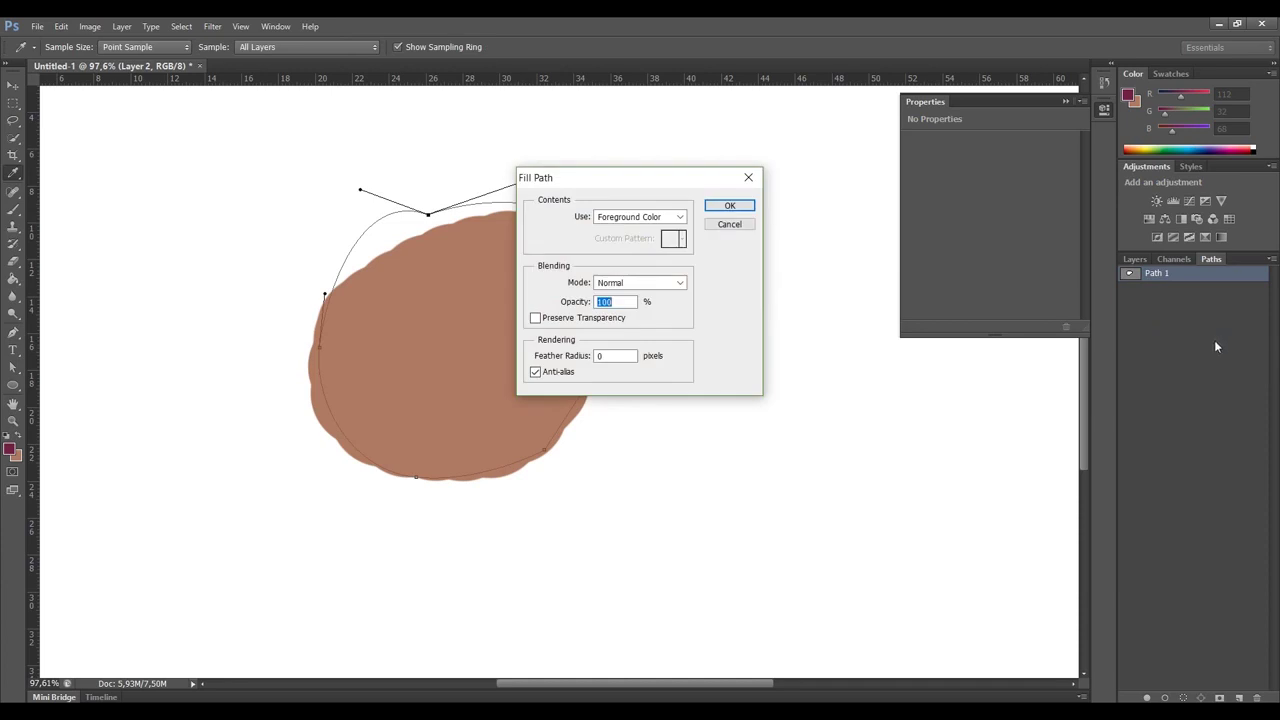
{"action": "left_click", "coordinate": [730, 205]}
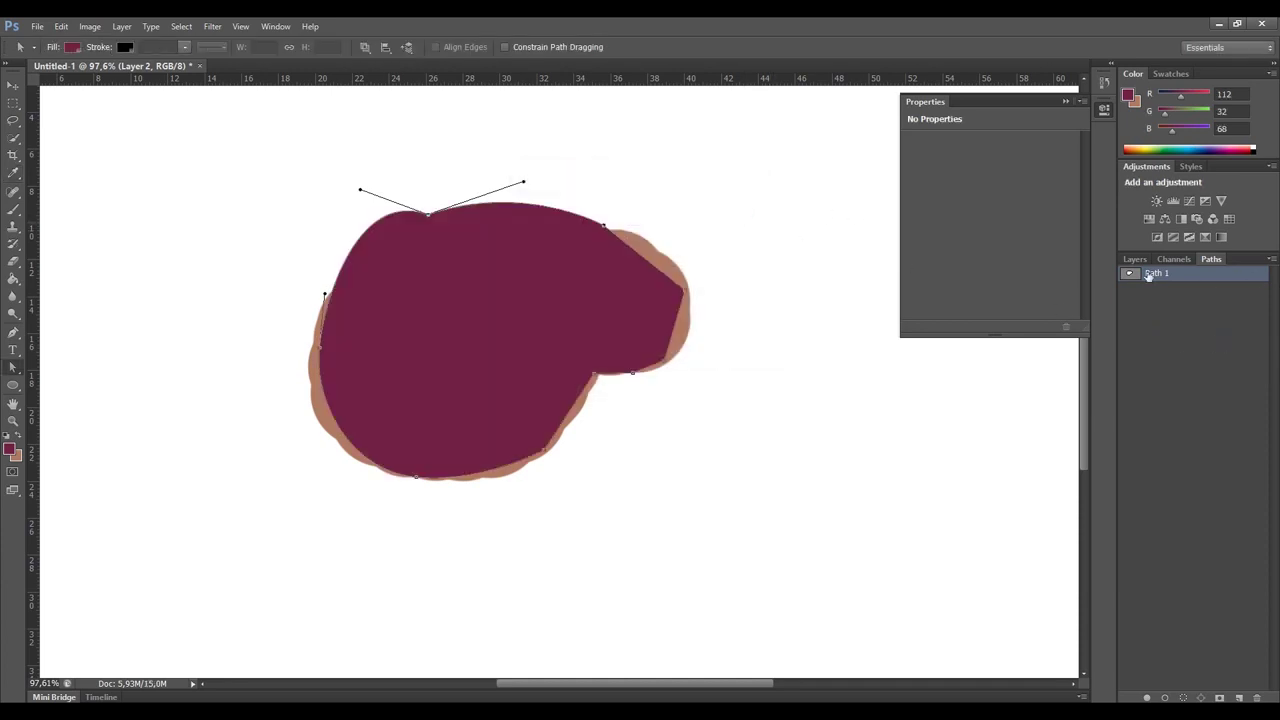
Hide the layer with the purple fill and add a new empty layer on top of the stack.
{"action": "left_click", "coordinate": [1134, 259]}
{"action": "left_click", "coordinate": [1160, 413]}
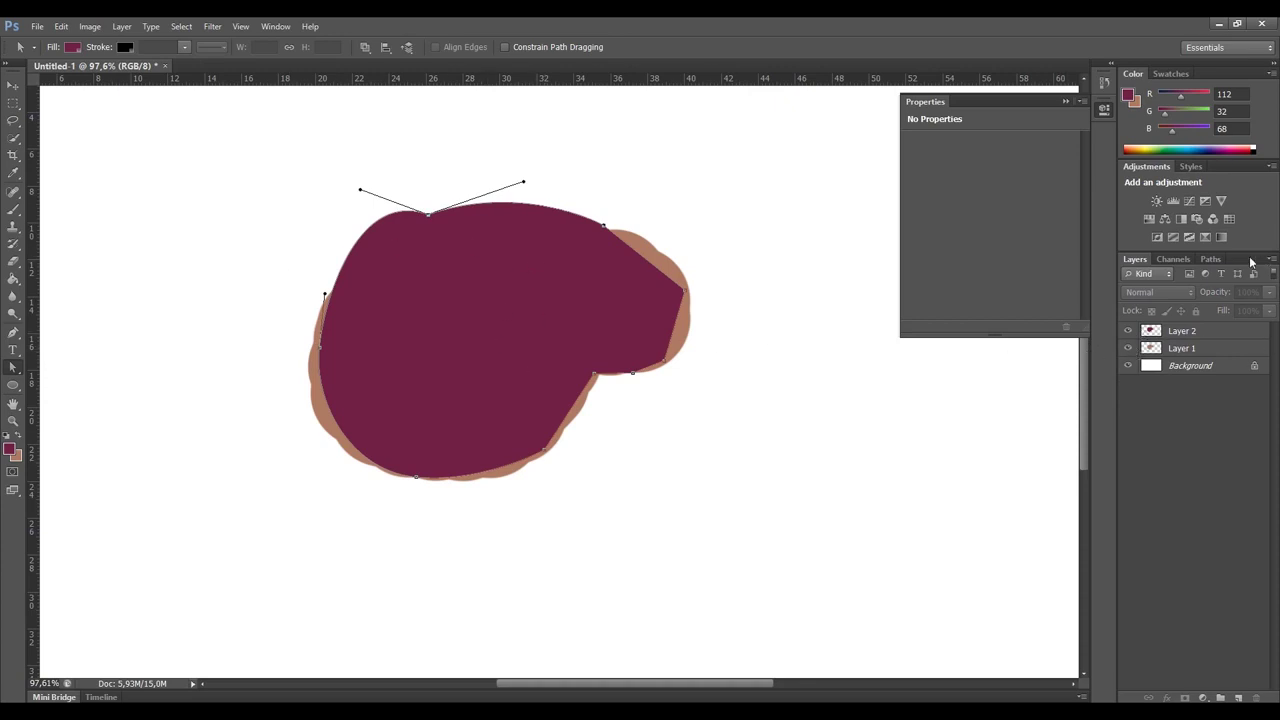
{"action": "key", "text": "v"}
{"action": "left_click", "coordinate": [1128, 330]}
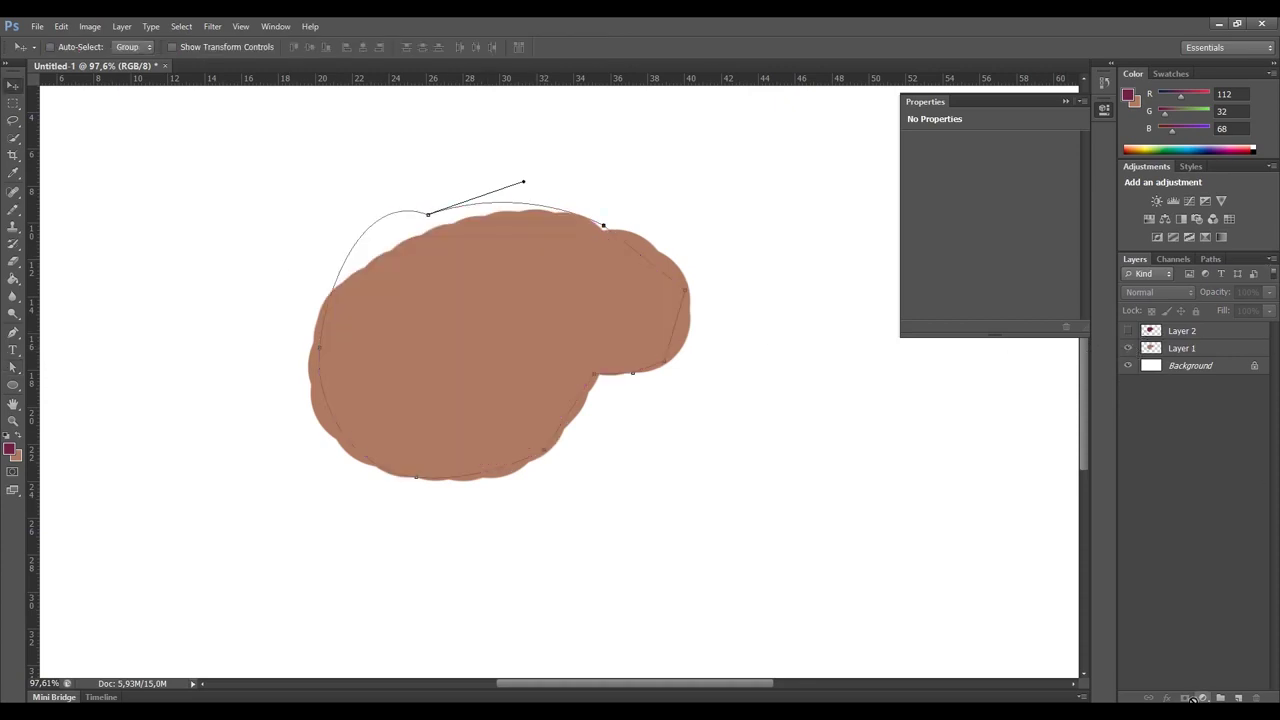
{"action": "left_click", "coordinate": [1238, 697]}
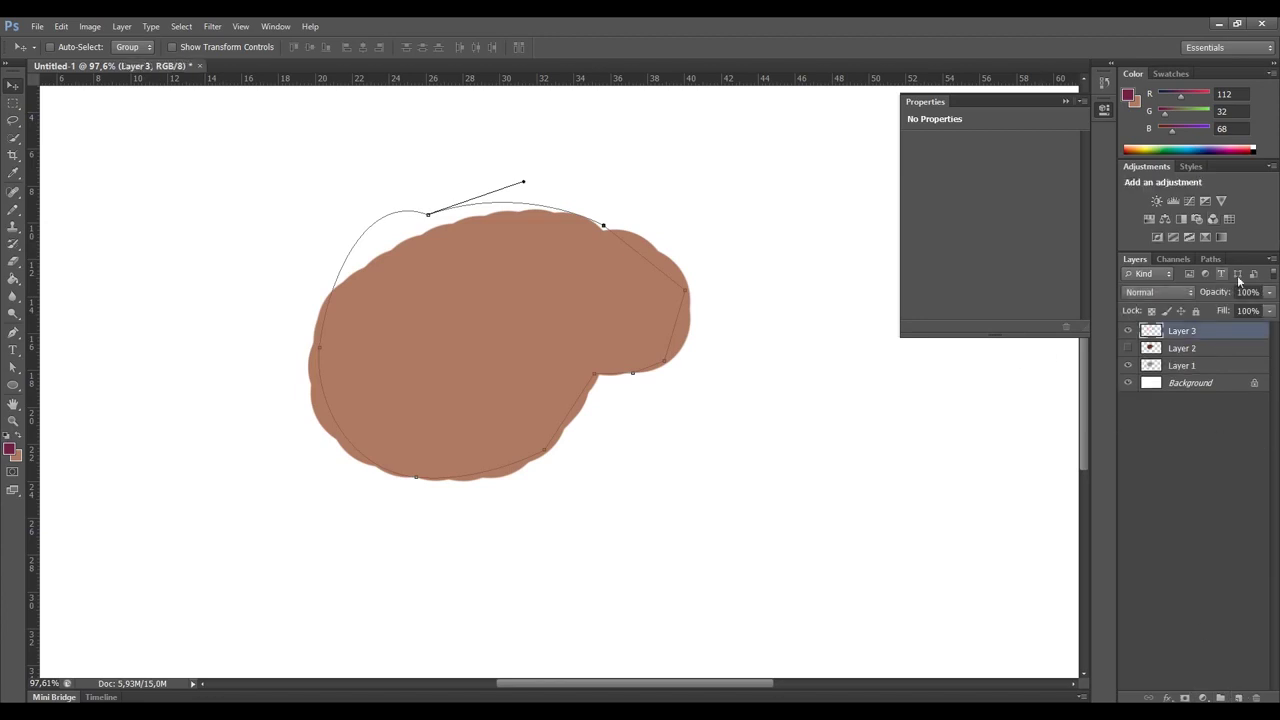
{"action": "left_click", "coordinate": [1211, 259]}
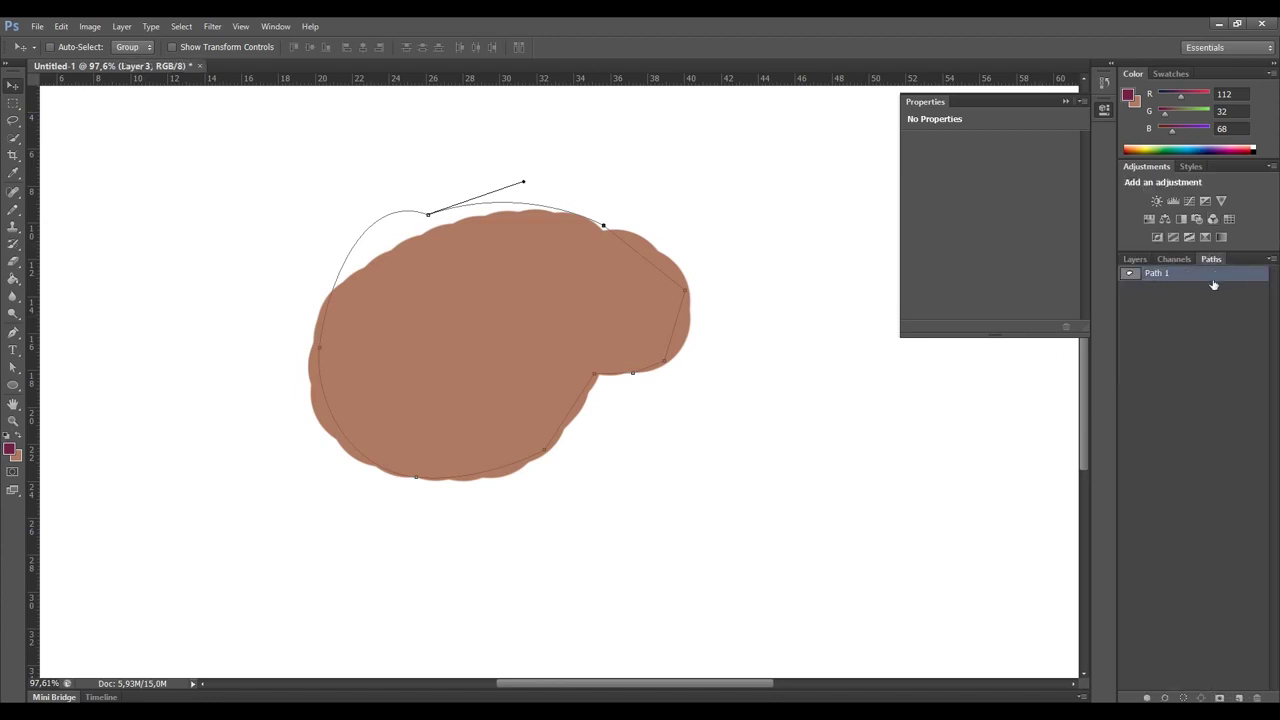
{"action": "left_click", "coordinate": [1134, 260]}
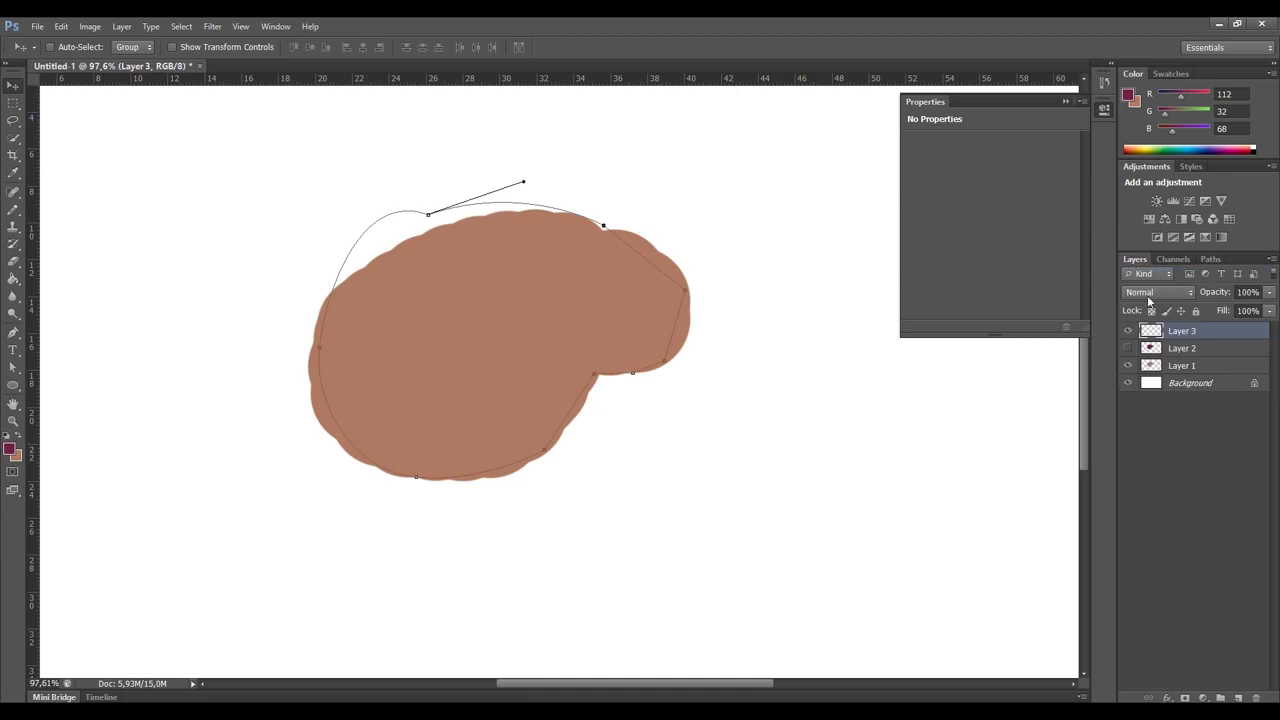
Switch from the Pencil to the Brush tool and check its size and hardness settings.
{"action": "left_click", "coordinate": [1211, 259]}
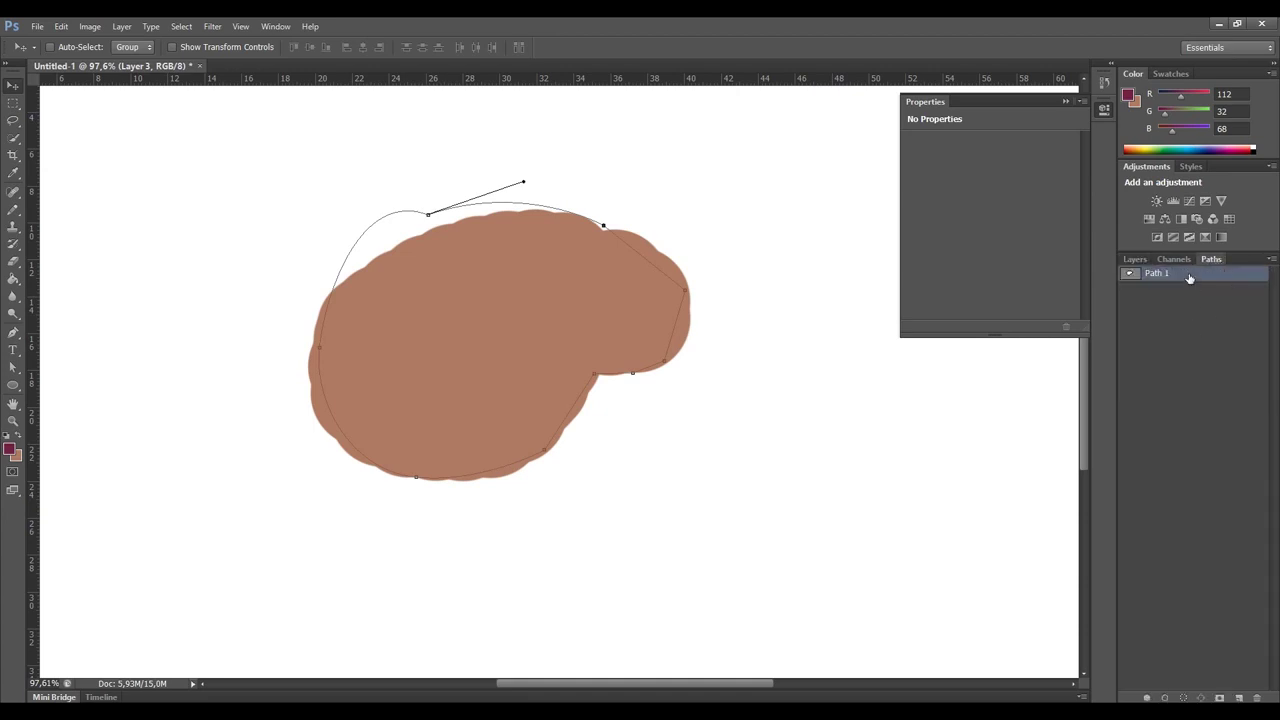
{"action": "right_click", "coordinate": [1189, 278]}
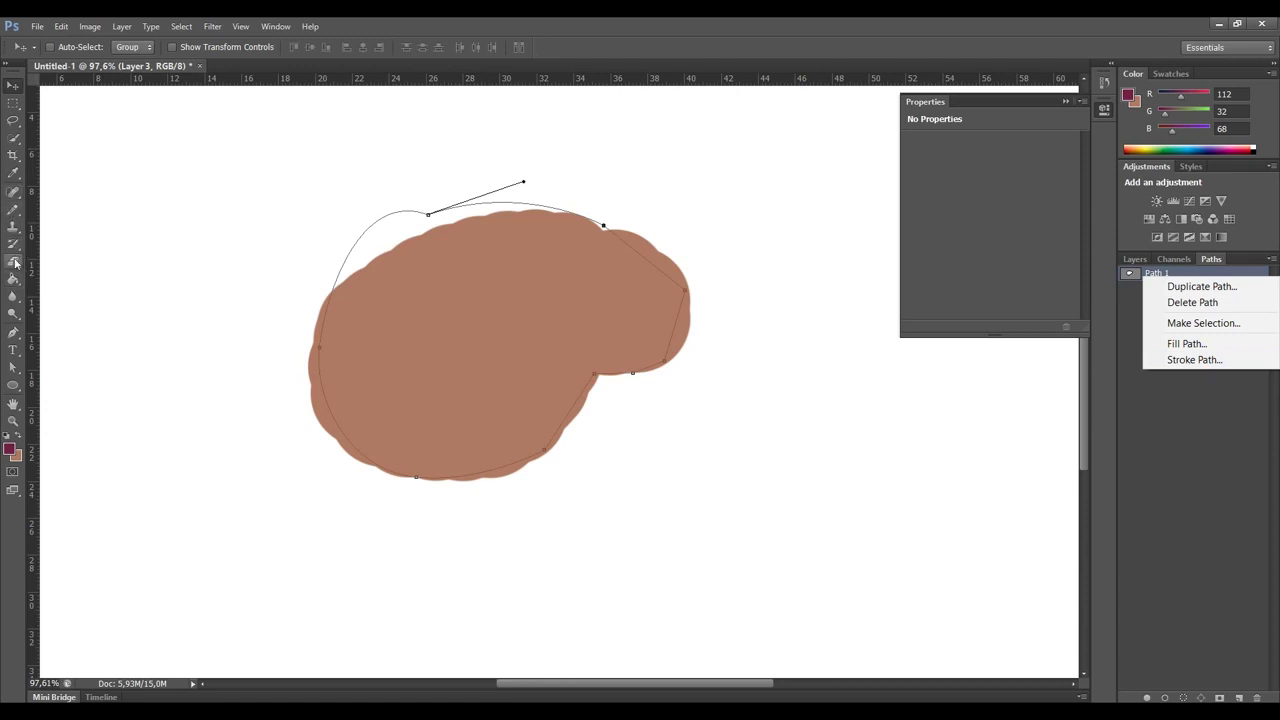
{"action": "left_click", "coordinate": [13, 138]}
{"action": "left_click", "coordinate": [13, 209]}
{"action": "right_click", "coordinate": [13, 209]}
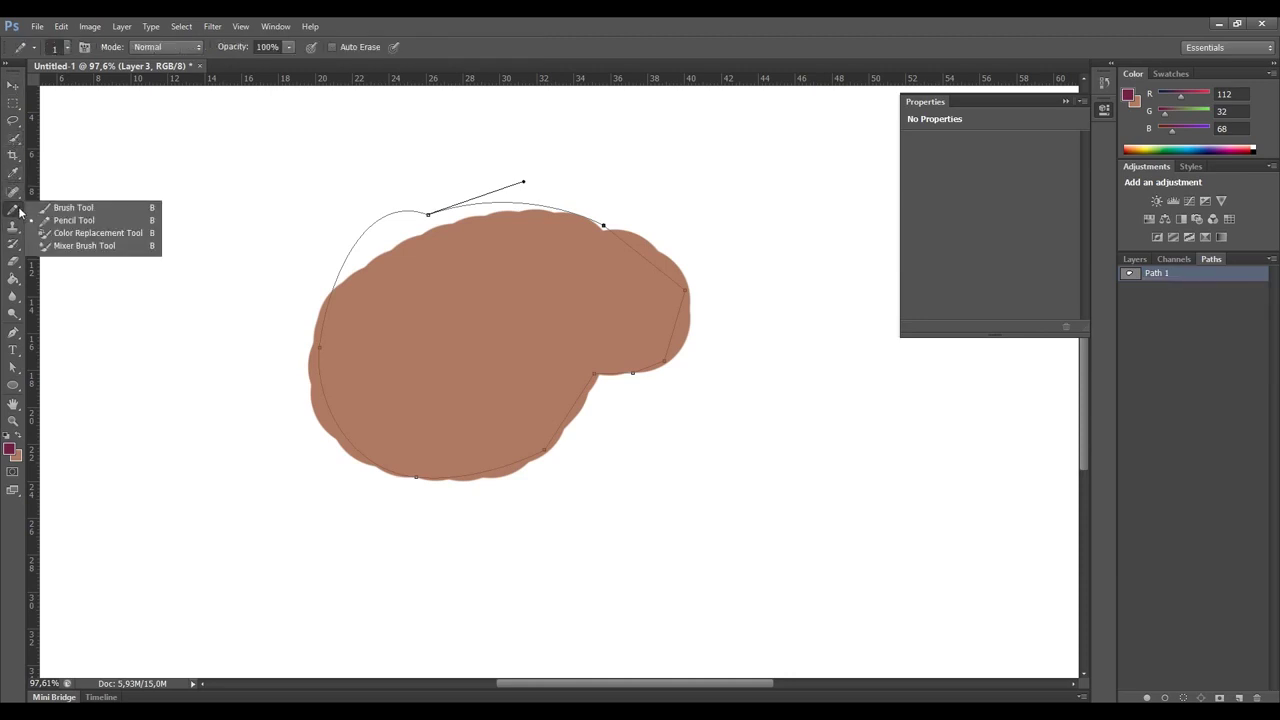
{"action": "left_click", "coordinate": [80, 210]}
{"action": "right_click", "coordinate": [252, 212]}
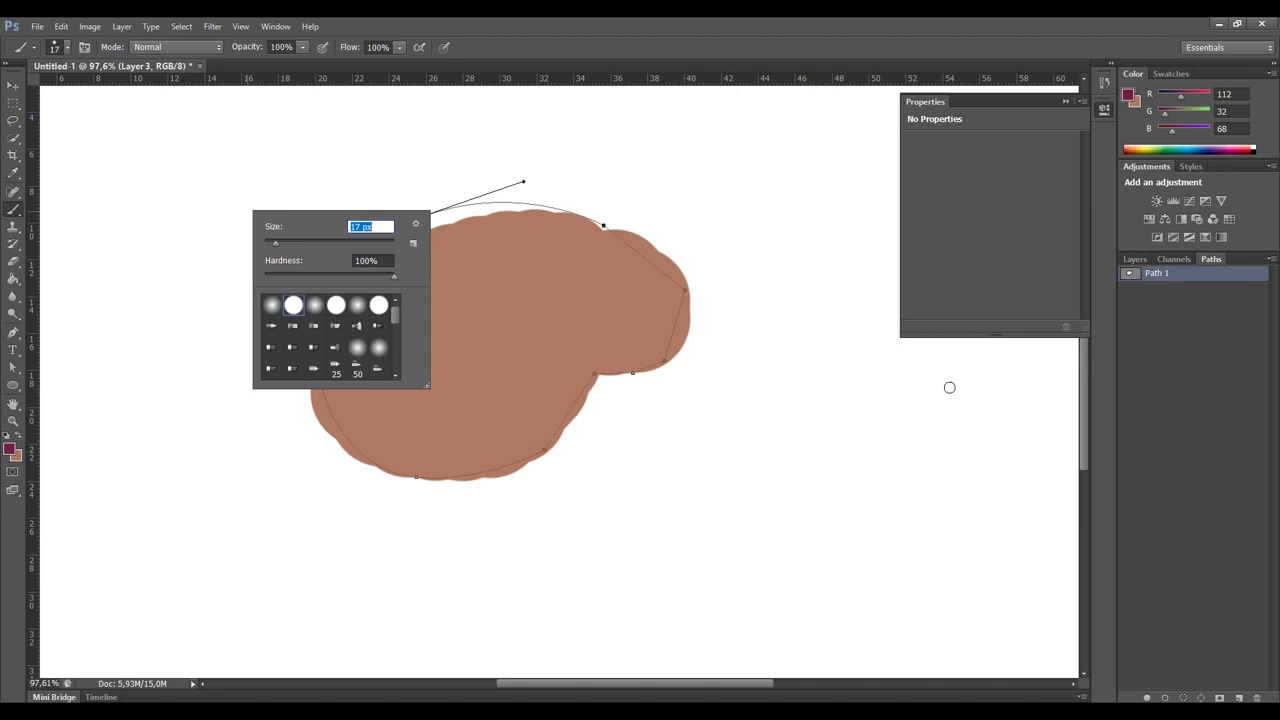
{"action": "left_click", "coordinate": [1154, 379]}
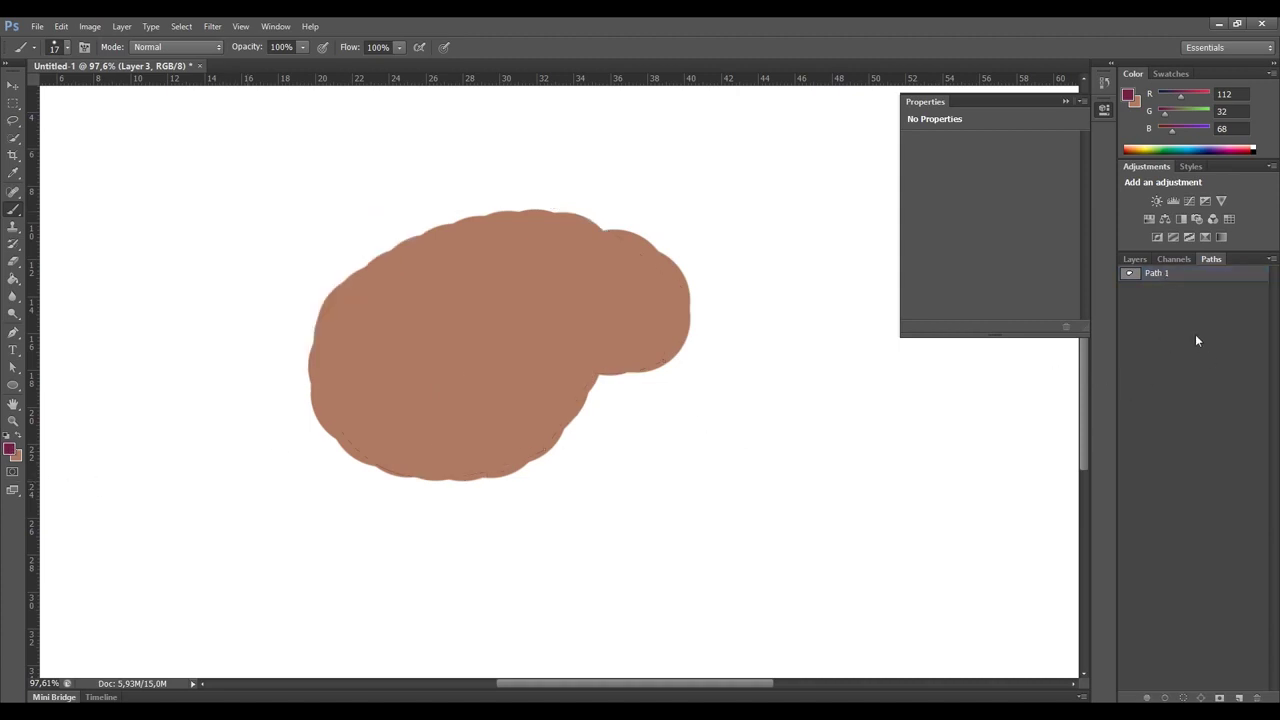
Stroke the path on the new layer with the Brush as the stroking tool and no simulated pressure.
{"action": "left_click", "coordinate": [1176, 276]}
{"action": "right_click", "coordinate": [1175, 274]}
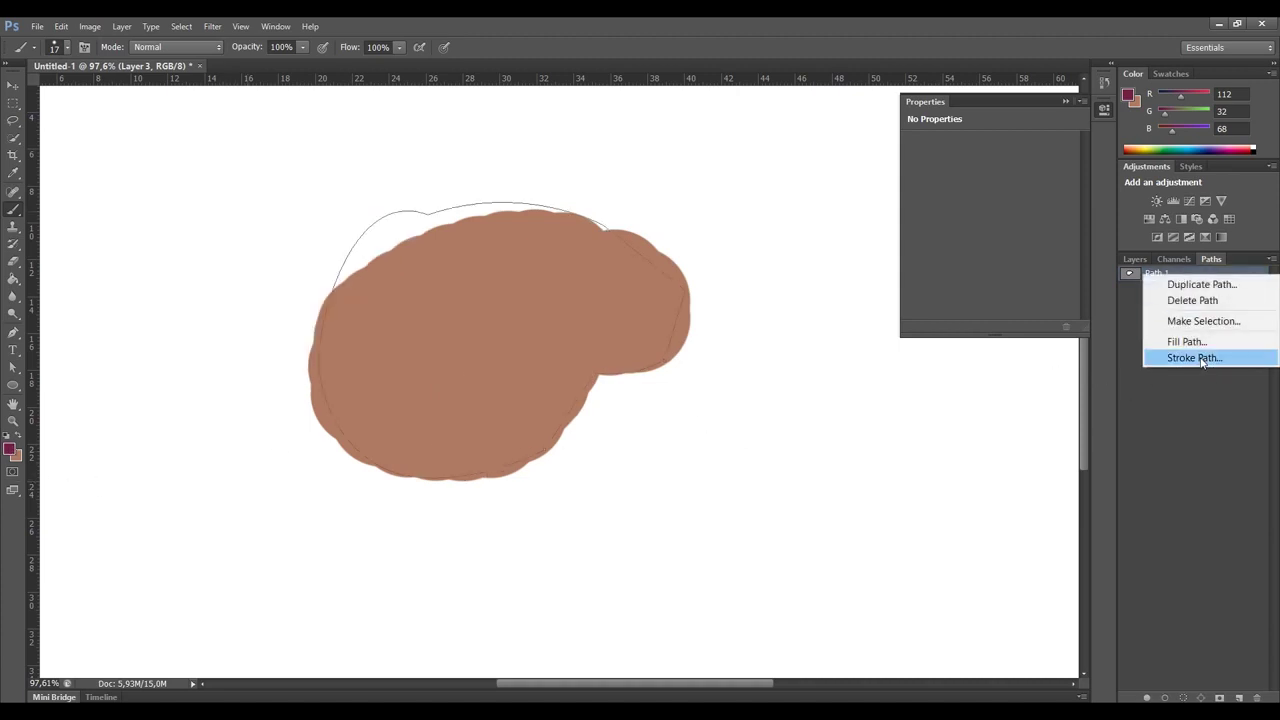
{"action": "left_click", "coordinate": [1232, 358]}
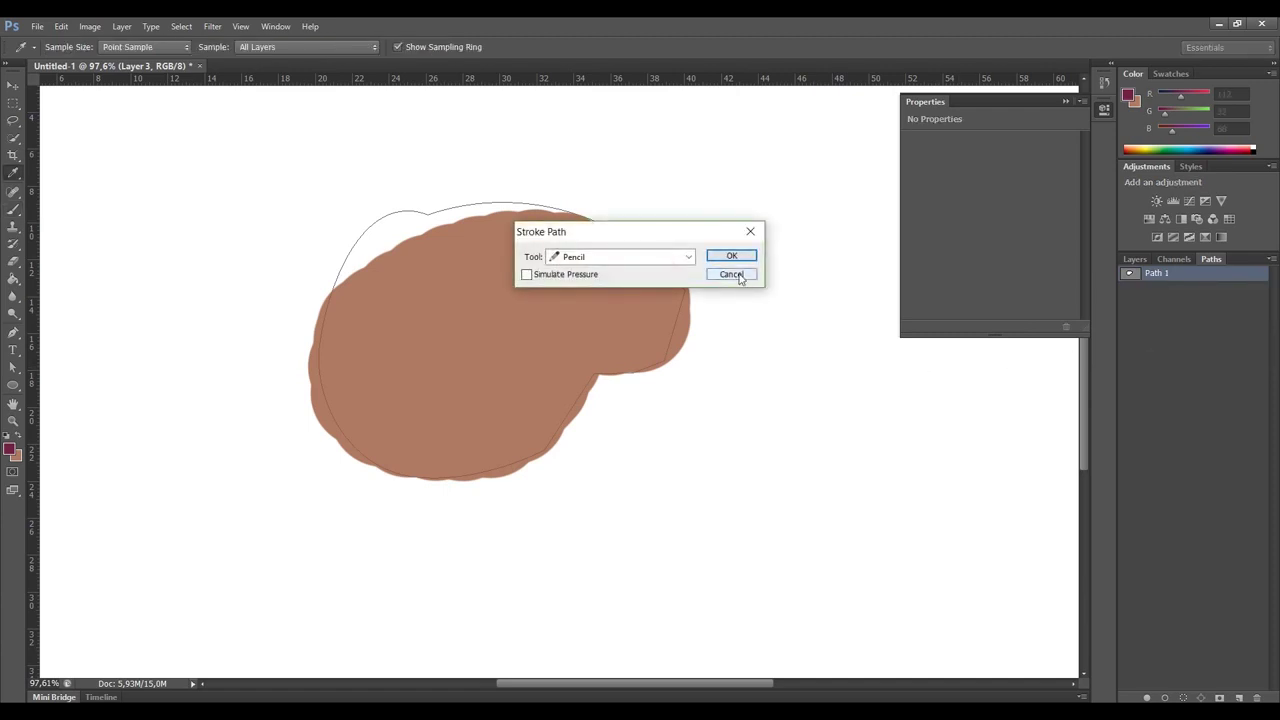
{"action": "left_click", "coordinate": [688, 257]}
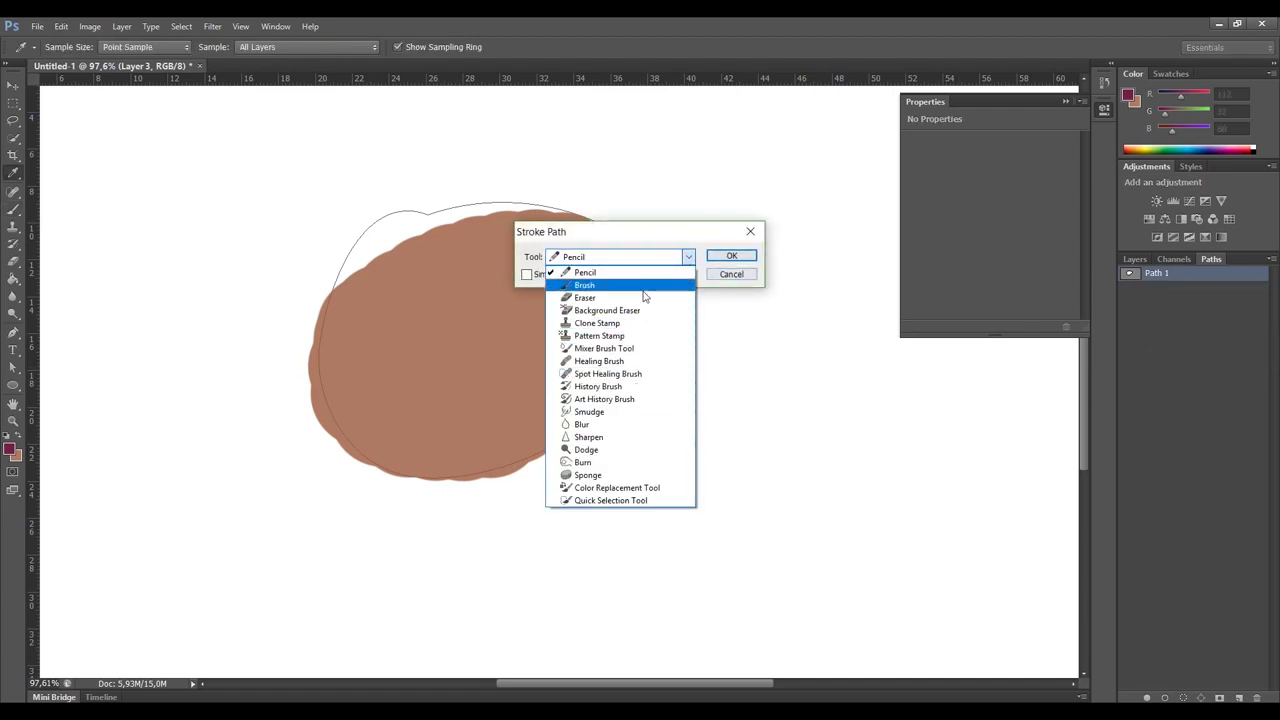
{"action": "left_click", "coordinate": [630, 289]}
{"action": "left_click", "coordinate": [731, 256]}
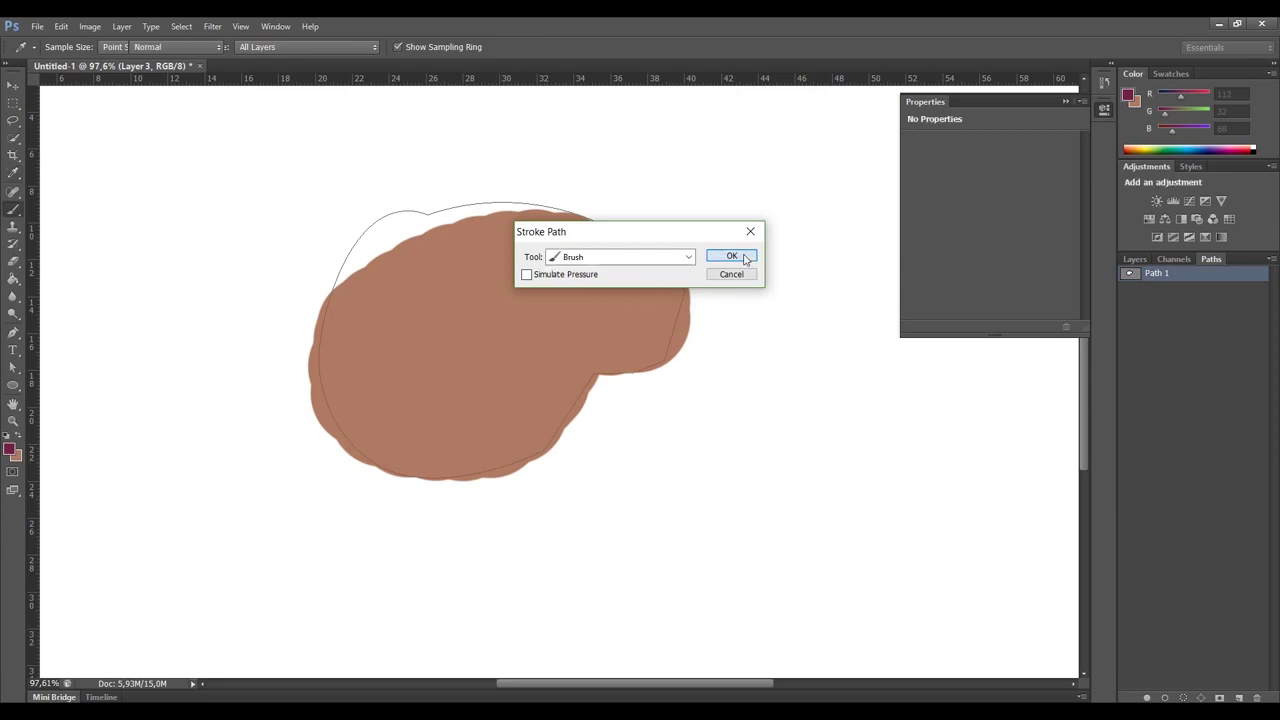
{"action": "left_click", "coordinate": [1134, 258]}
{"action": "left_click", "coordinate": [1191, 450]}
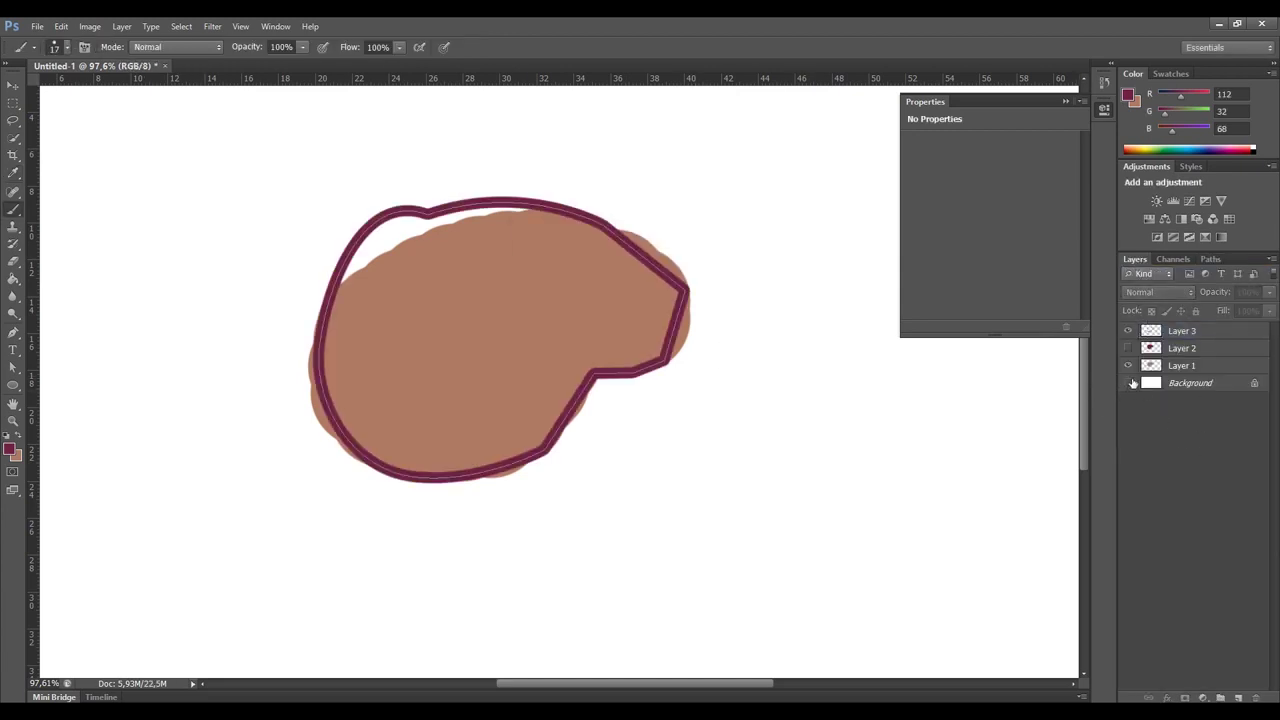
Compare the stroked outline with the background hidden and shown, and with the purple fill shown and hidden.
{"action": "left_click", "coordinate": [1129, 383]}
{"action": "left_click", "coordinate": [1129, 383]}
{"action": "left_click", "coordinate": [1129, 348]}
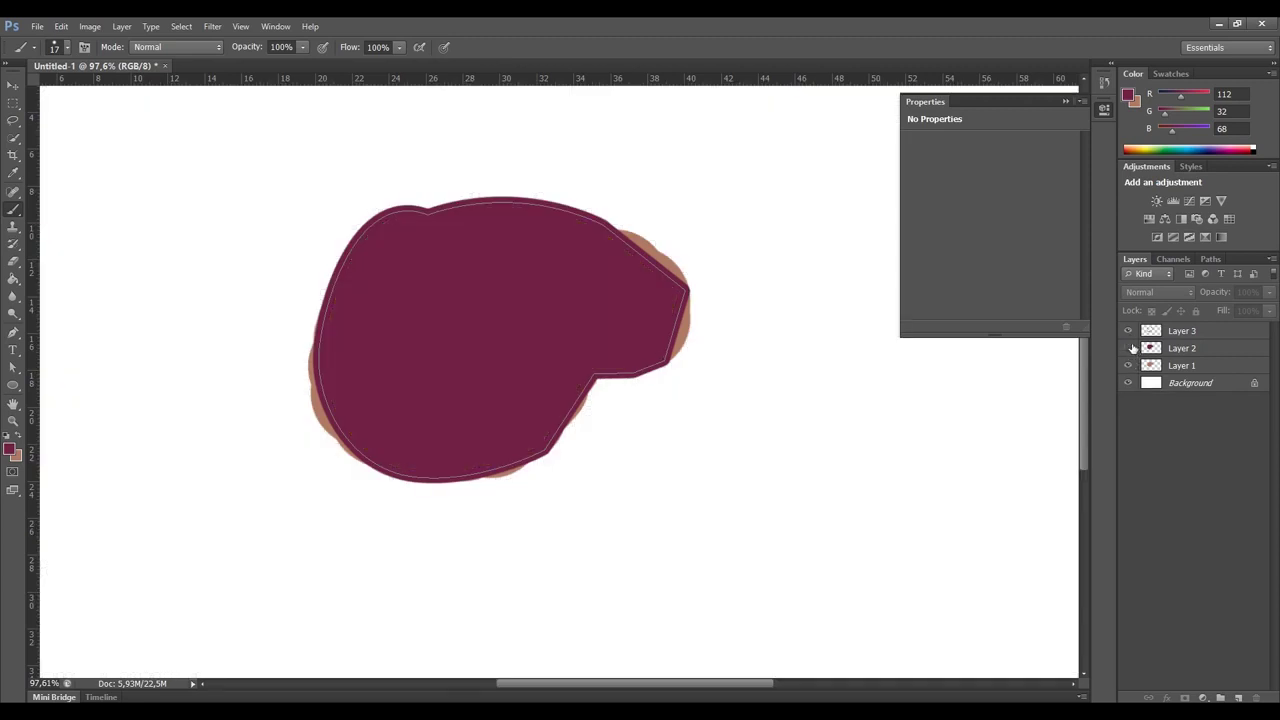
{"action": "left_click", "coordinate": [1129, 348]}
Toggle the painted layers individually, leaving the brown blob hidden and the purple fill and stroked outline visible over the background.
{"action": "left_click", "coordinate": [1129, 365]}
{"action": "left_click", "coordinate": [1129, 331]}
{"action": "left_click", "coordinate": [1129, 348]}
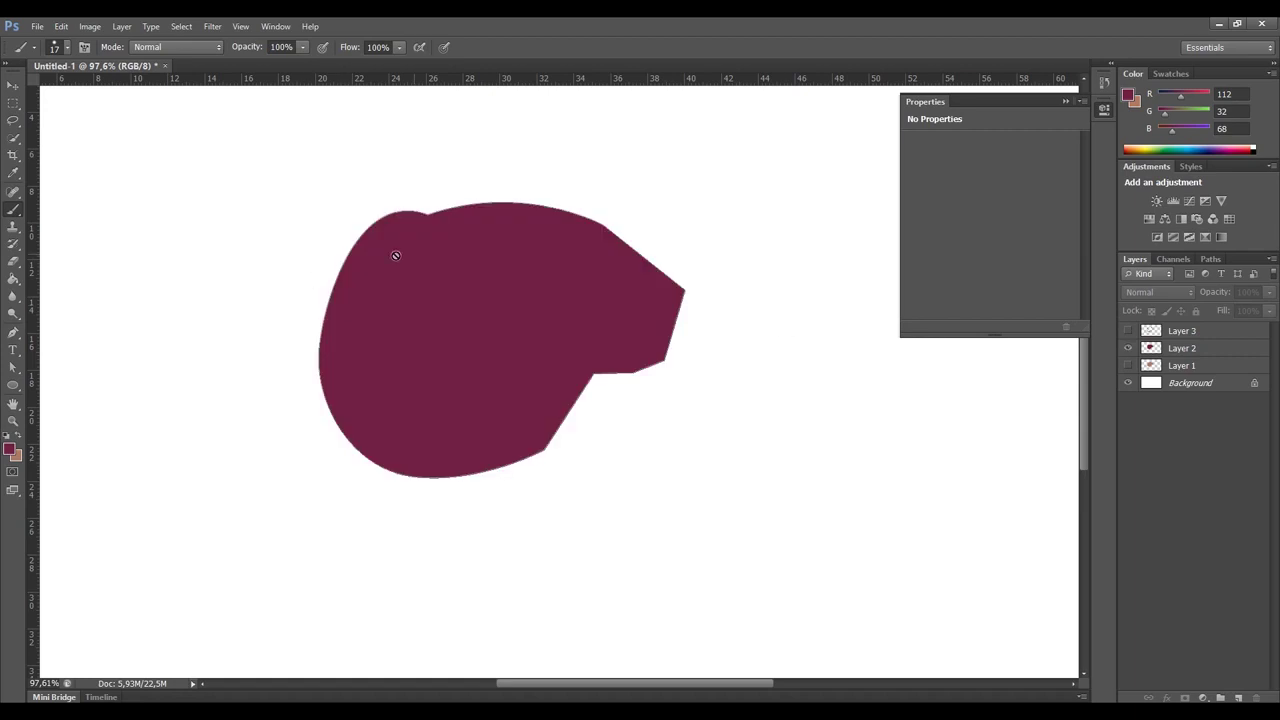
{"action": "left_click", "coordinate": [1129, 348]}
{"action": "left_click", "coordinate": [1129, 365]}
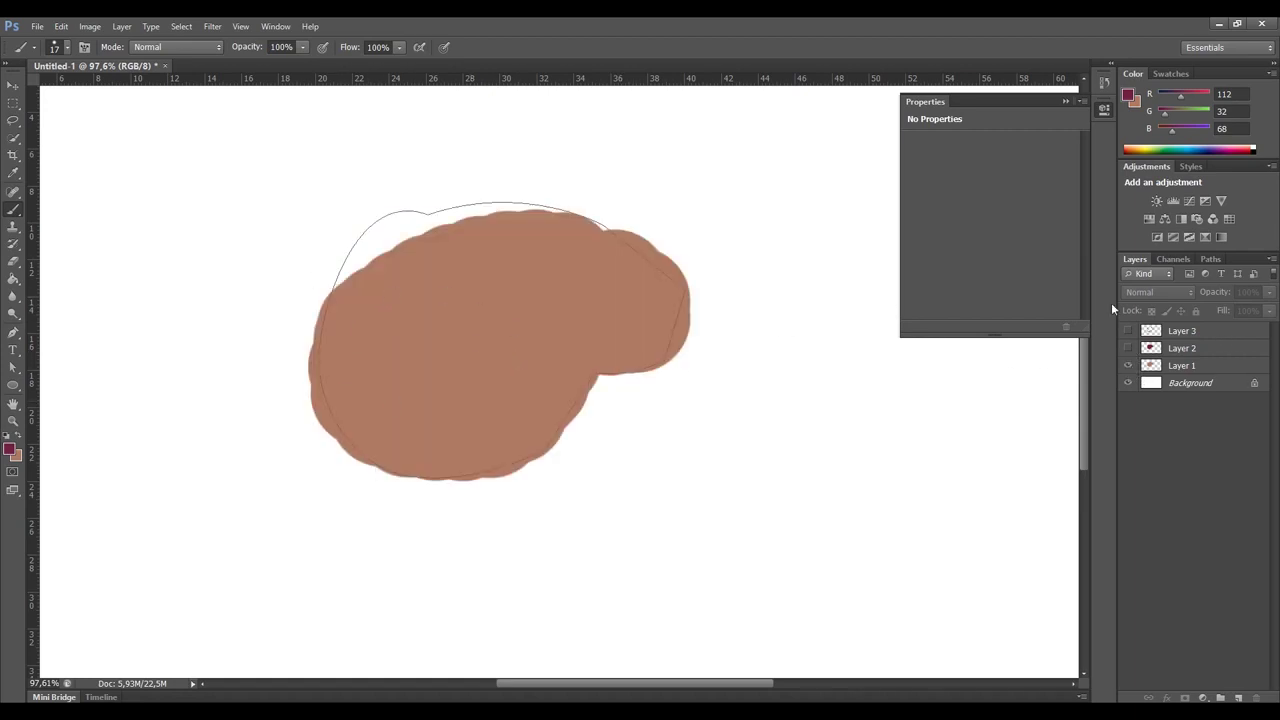
{"action": "left_click", "coordinate": [1129, 366]}
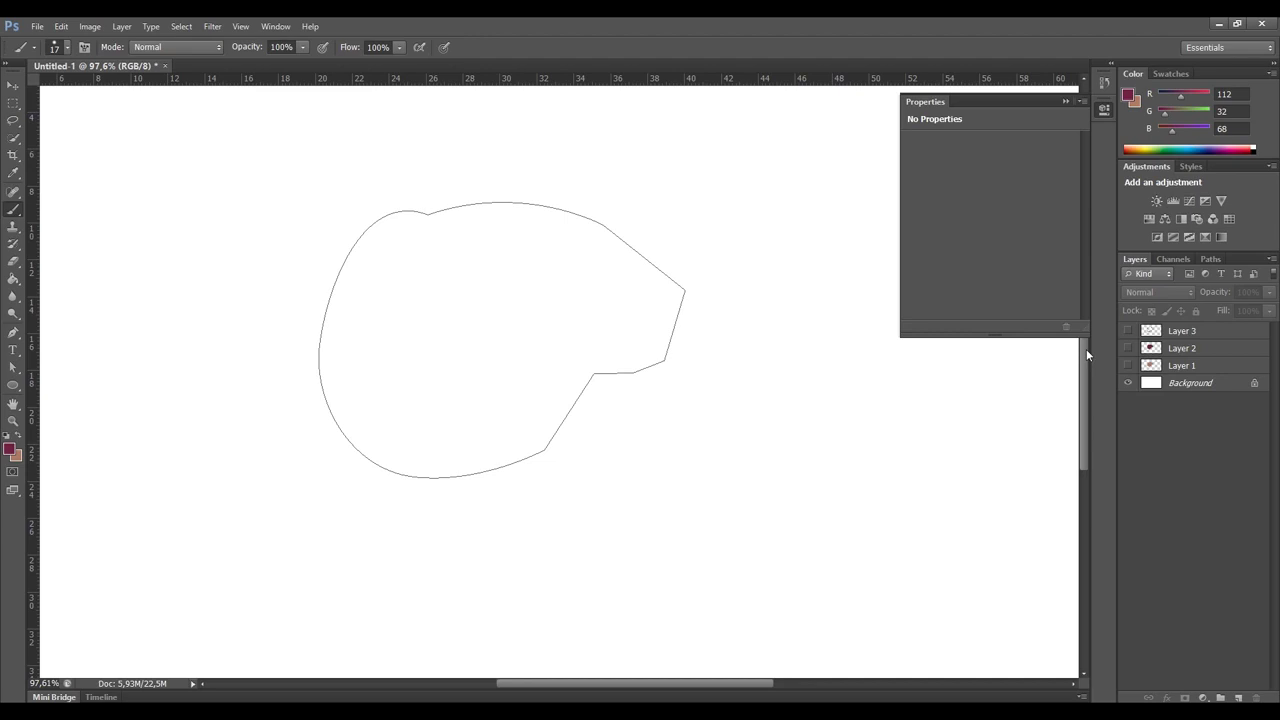
{"action": "left_click", "coordinate": [1129, 348]}
{"action": "left_click", "coordinate": [1129, 331]}
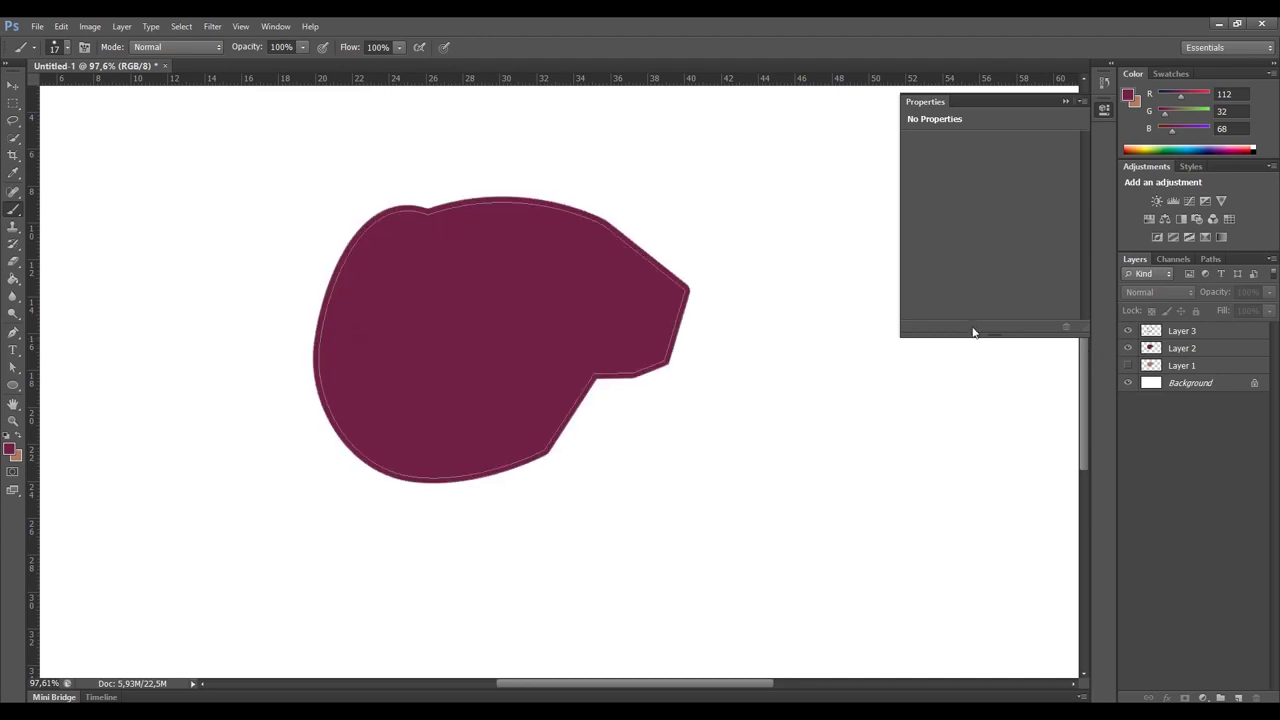